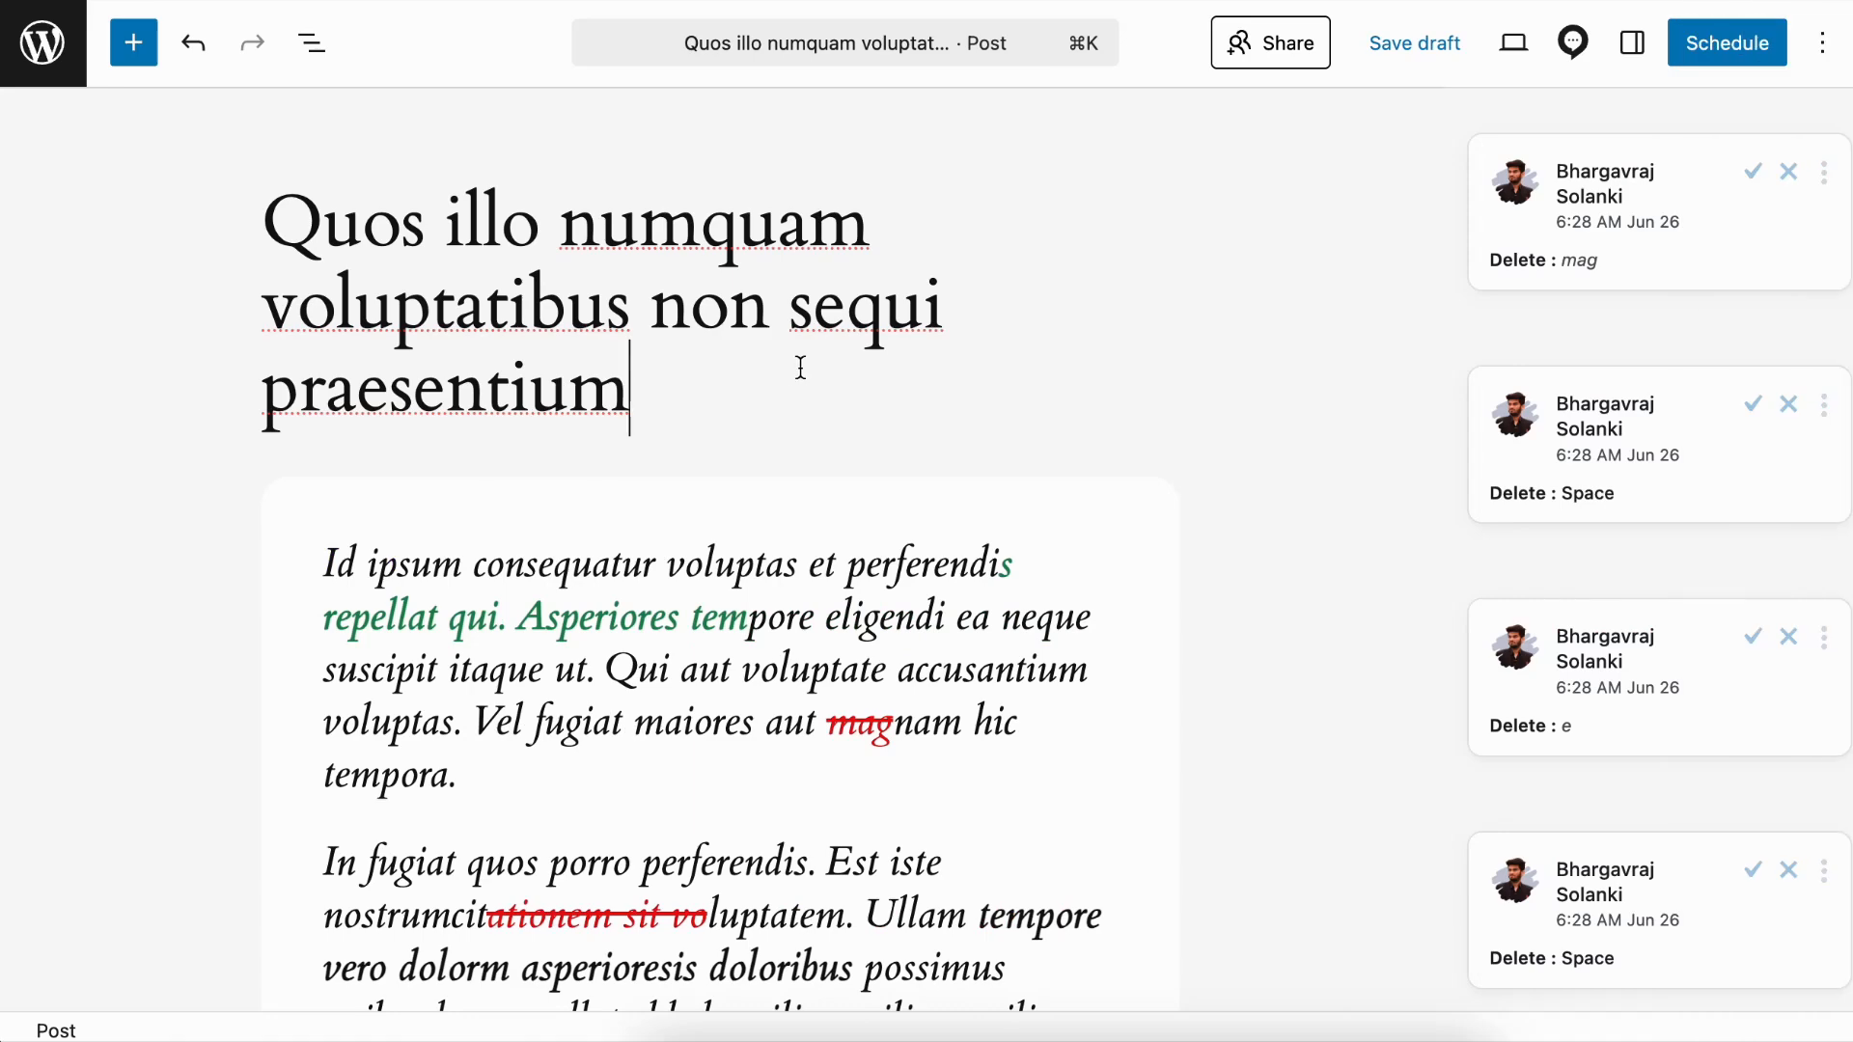
# Step: Open the post's Multicollab sidebar and expand the Editorial Checklist to review its items
pyautogui.click(1573, 48)
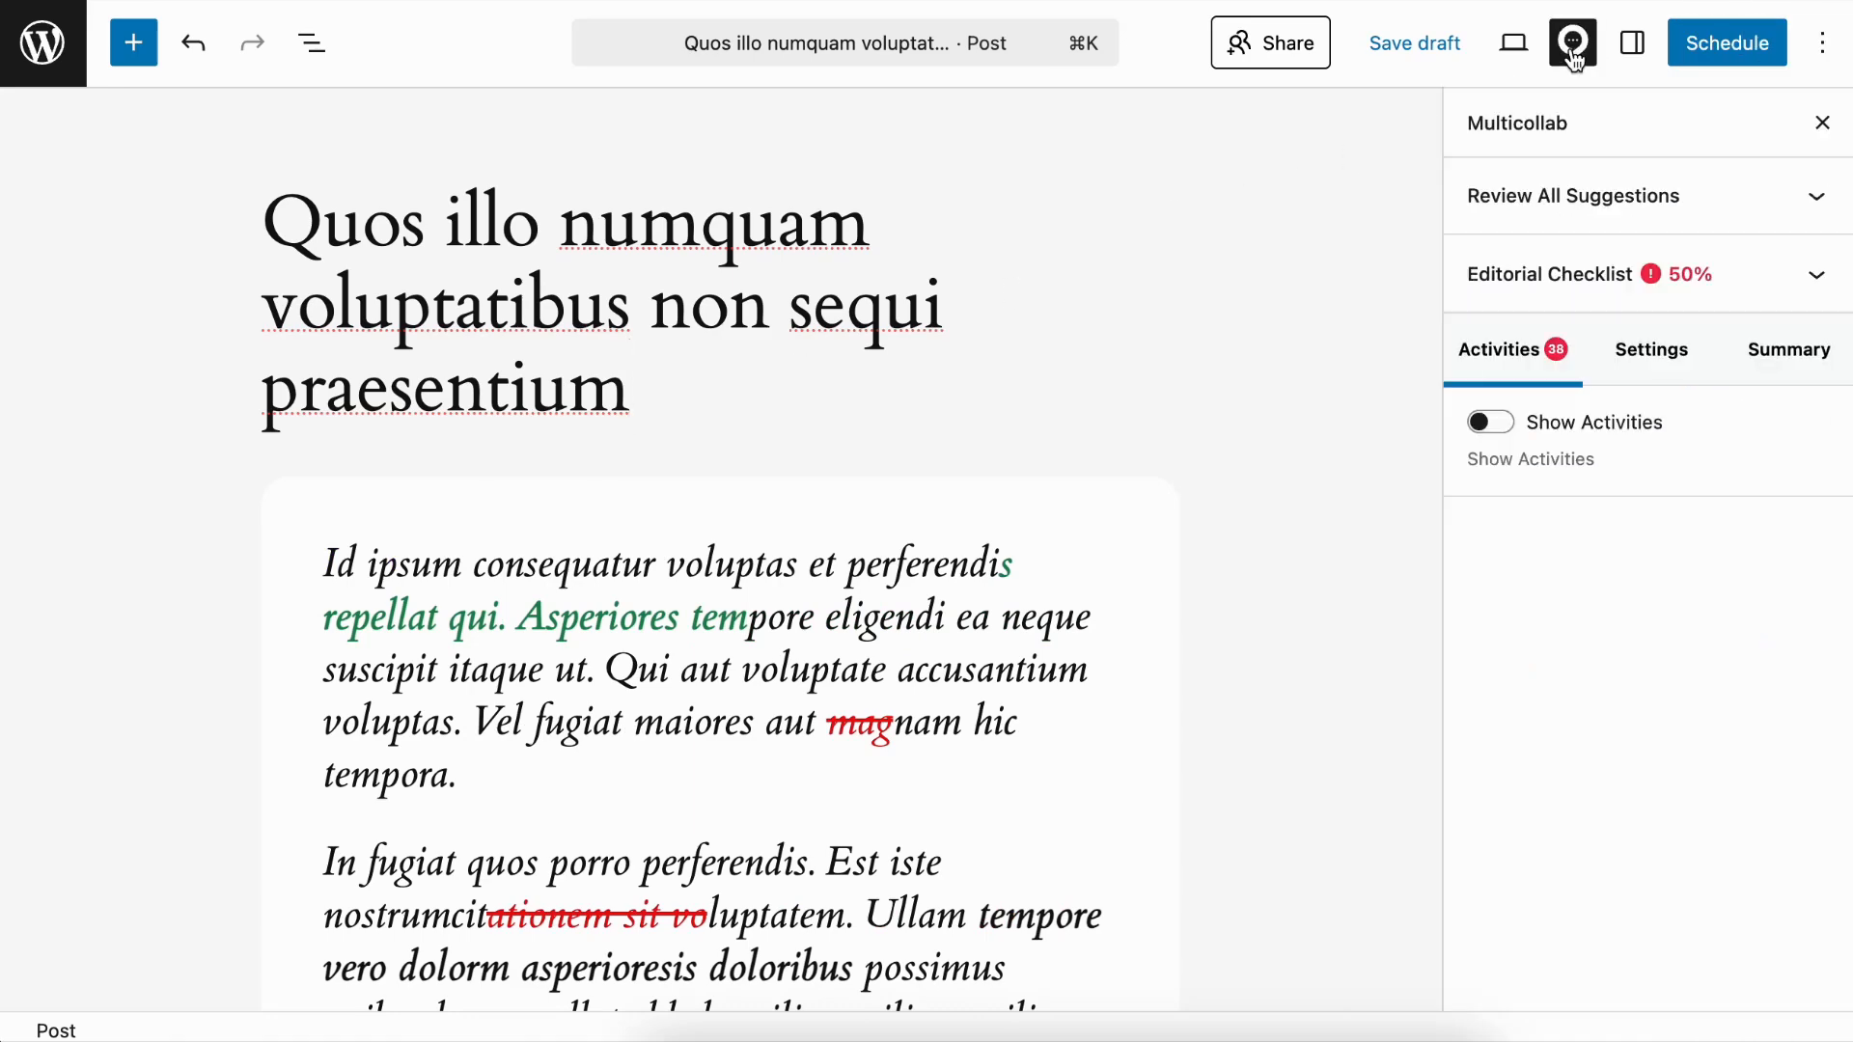
pyautogui.click(1542, 275)
pyautogui.scroll(-2, 1560, 454)
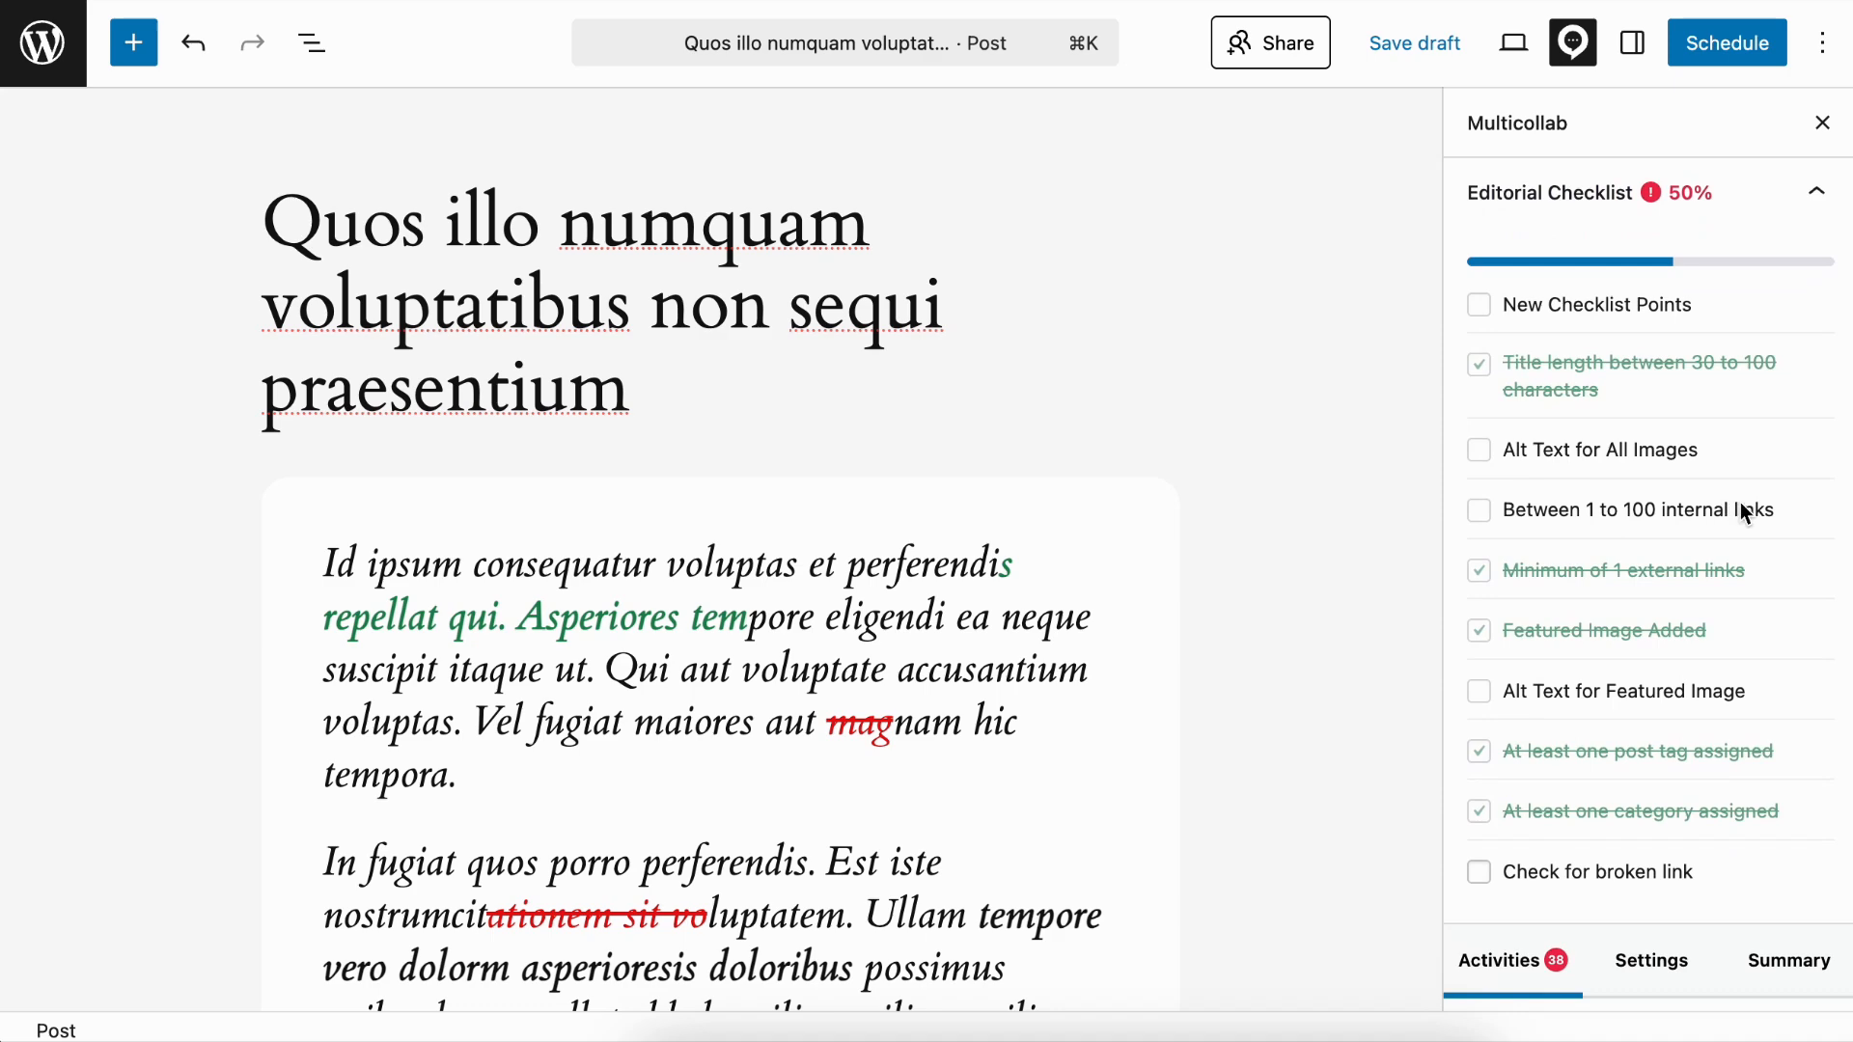
pyautogui.scroll(-2, 1650, 723)
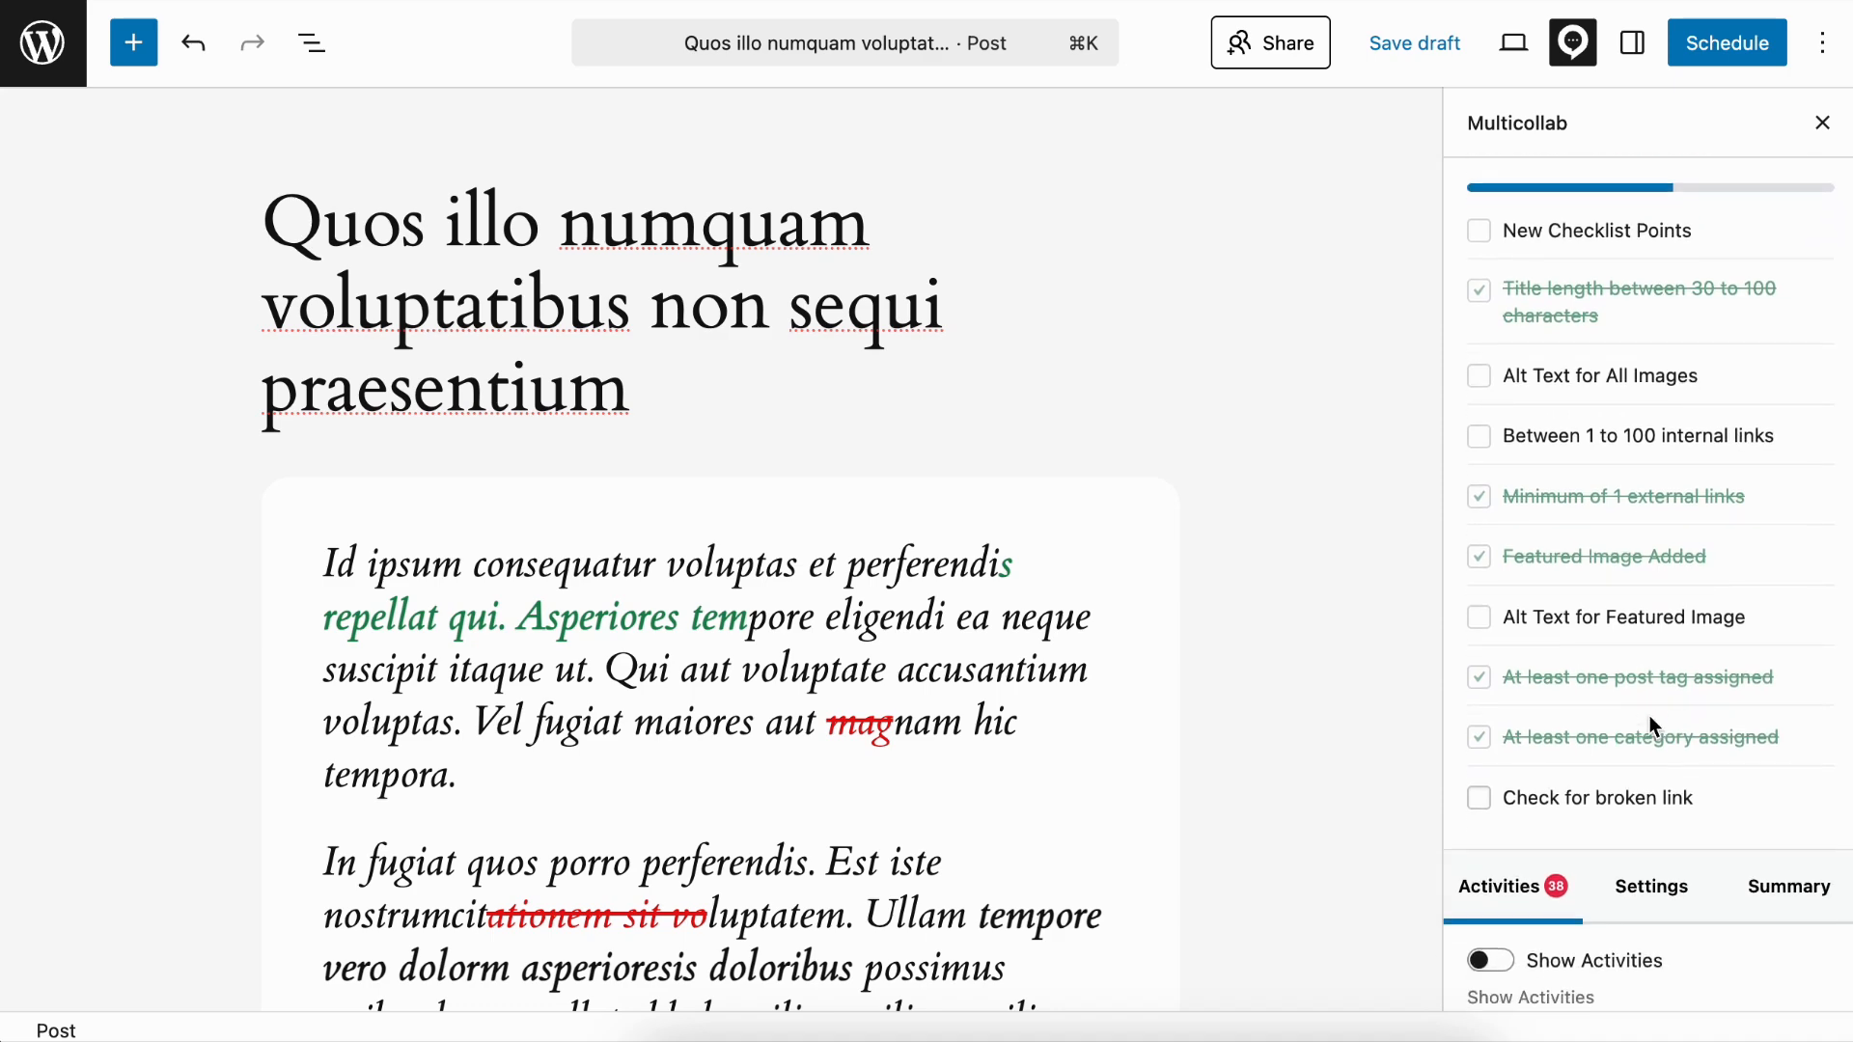
pyautogui.scroll(4, 1648, 716)
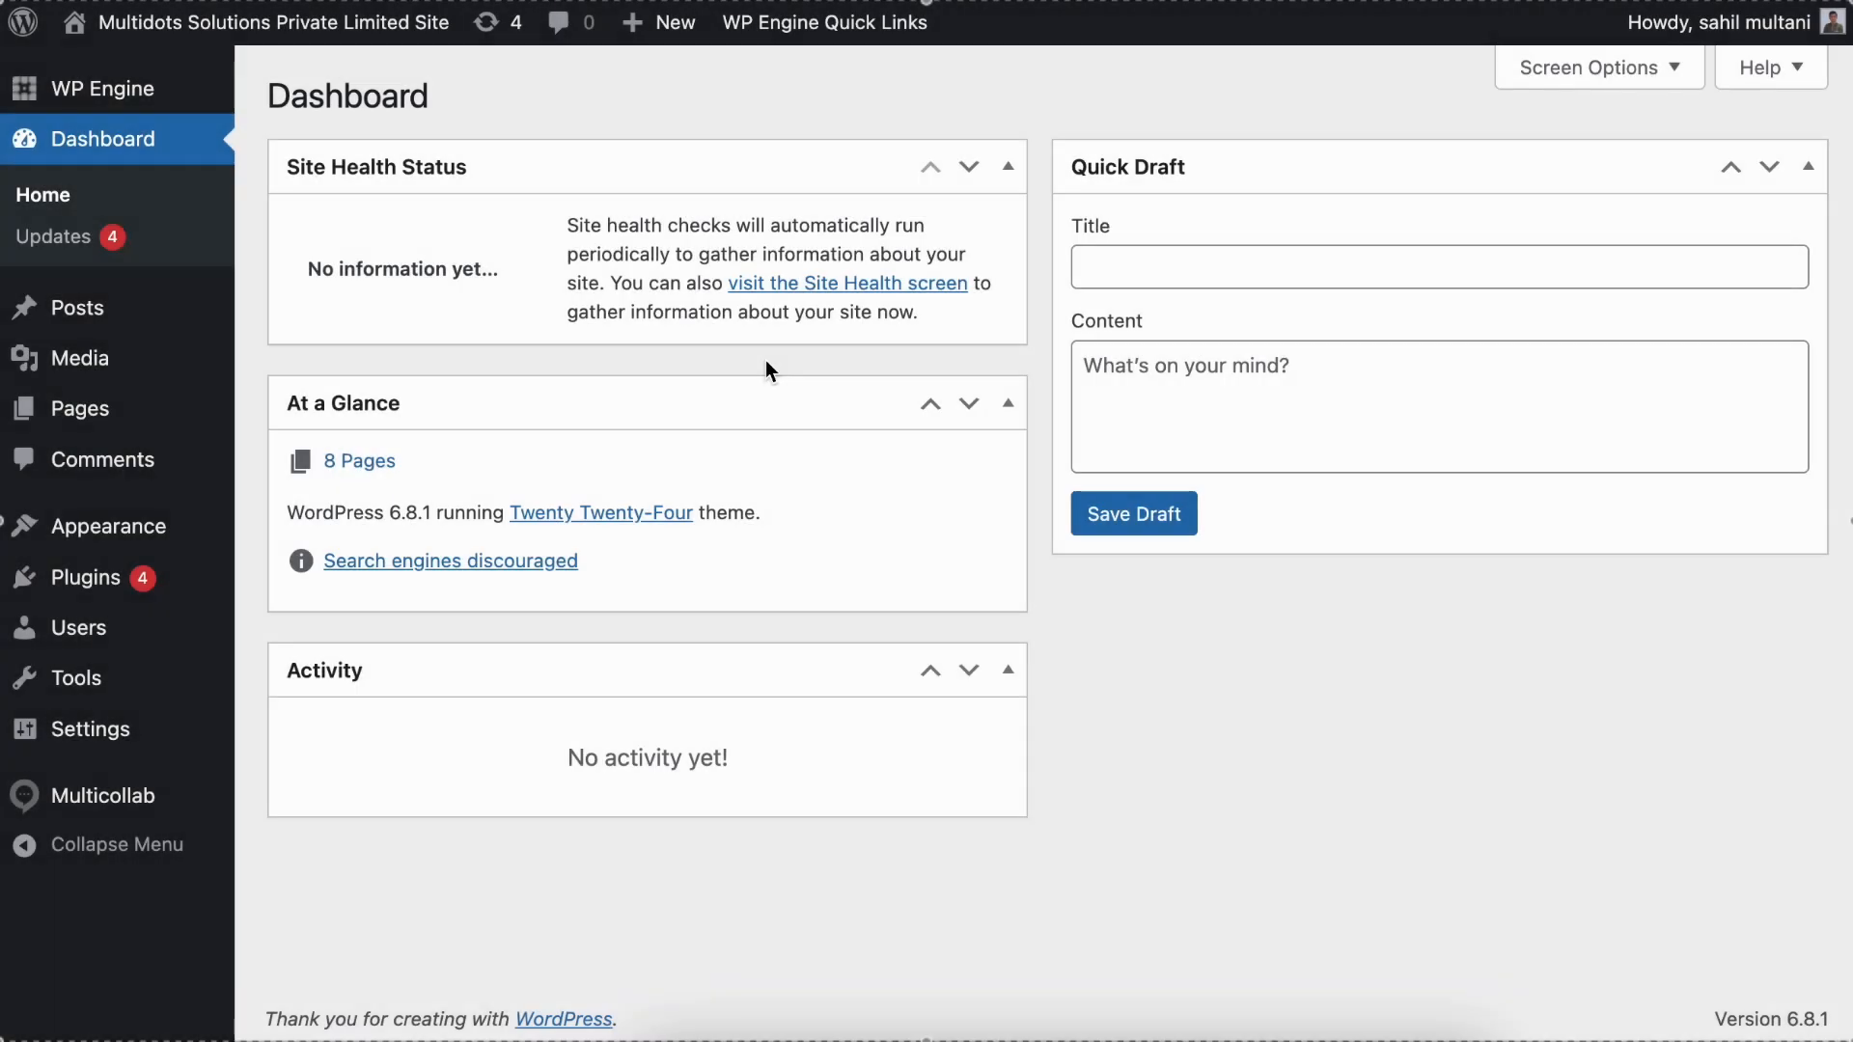
# Step: Open Multicollab's Editorial Checklist settings in the WordPress dashboard and look through the available checklist items
pyautogui.moveTo(159, 797)
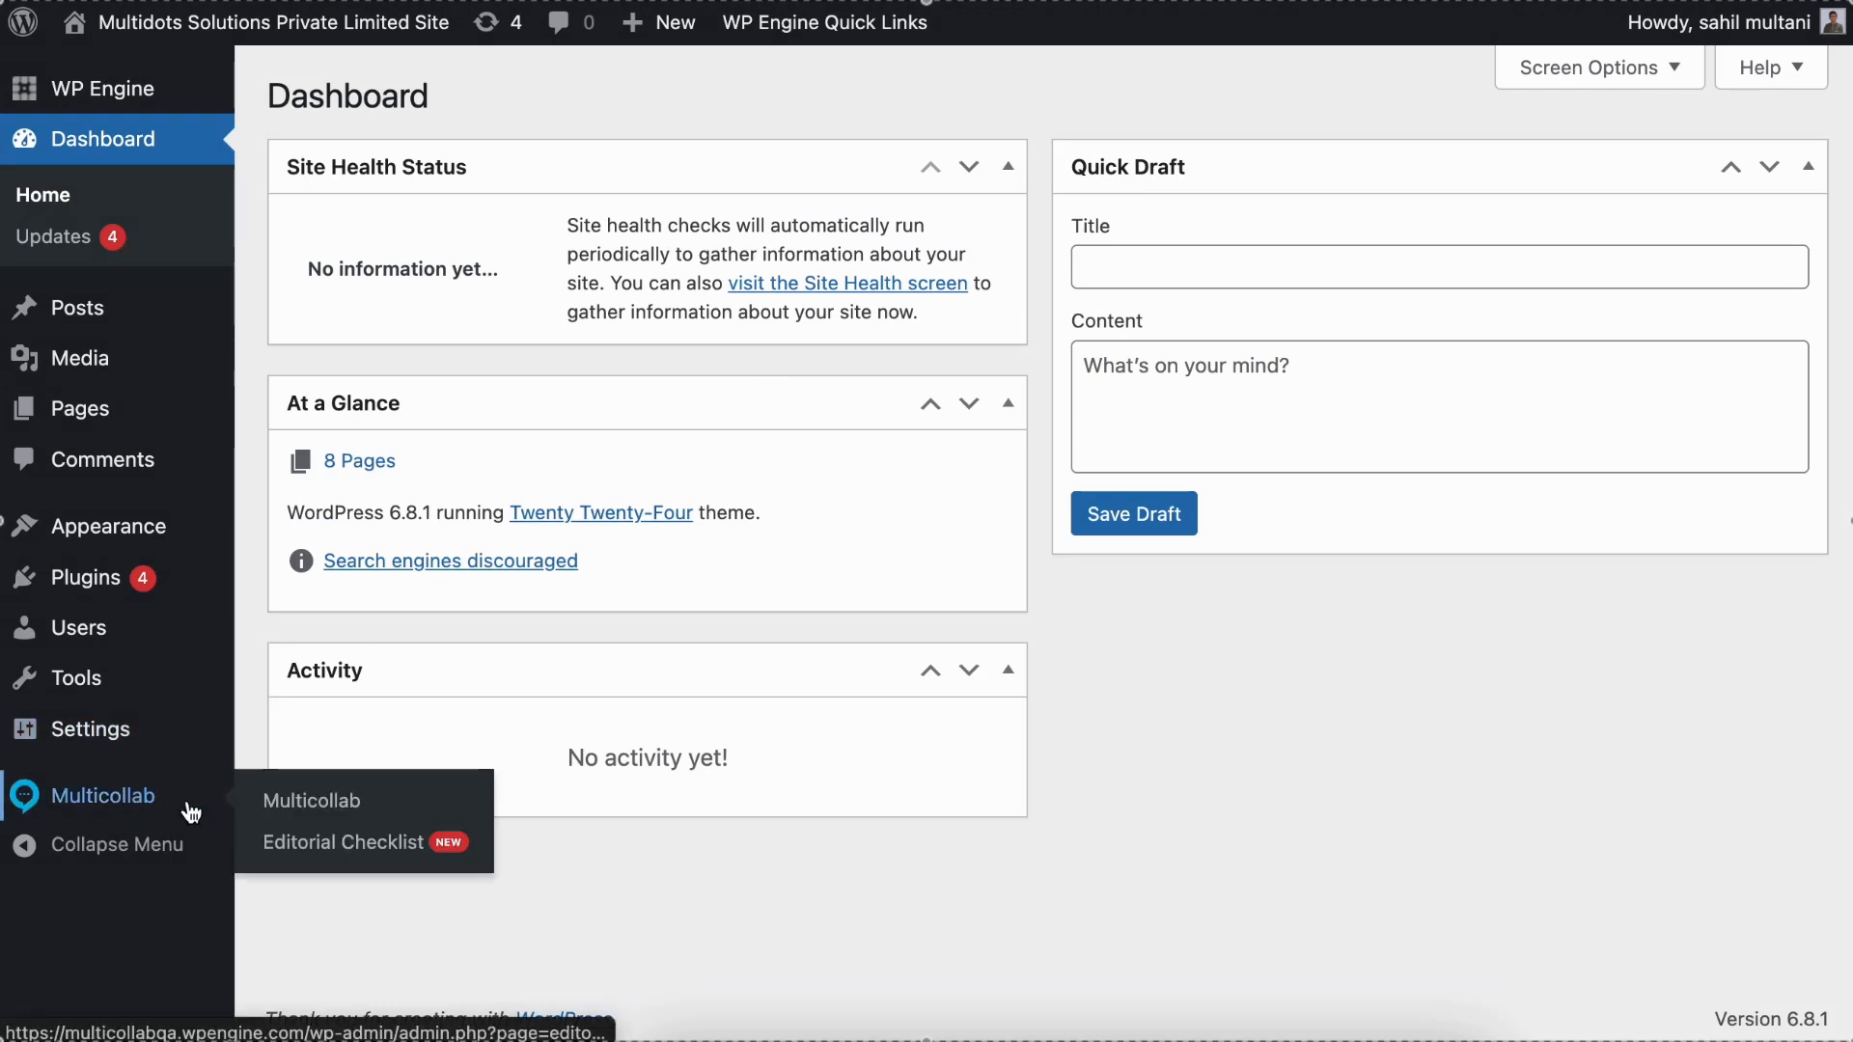
pyautogui.click(291, 846)
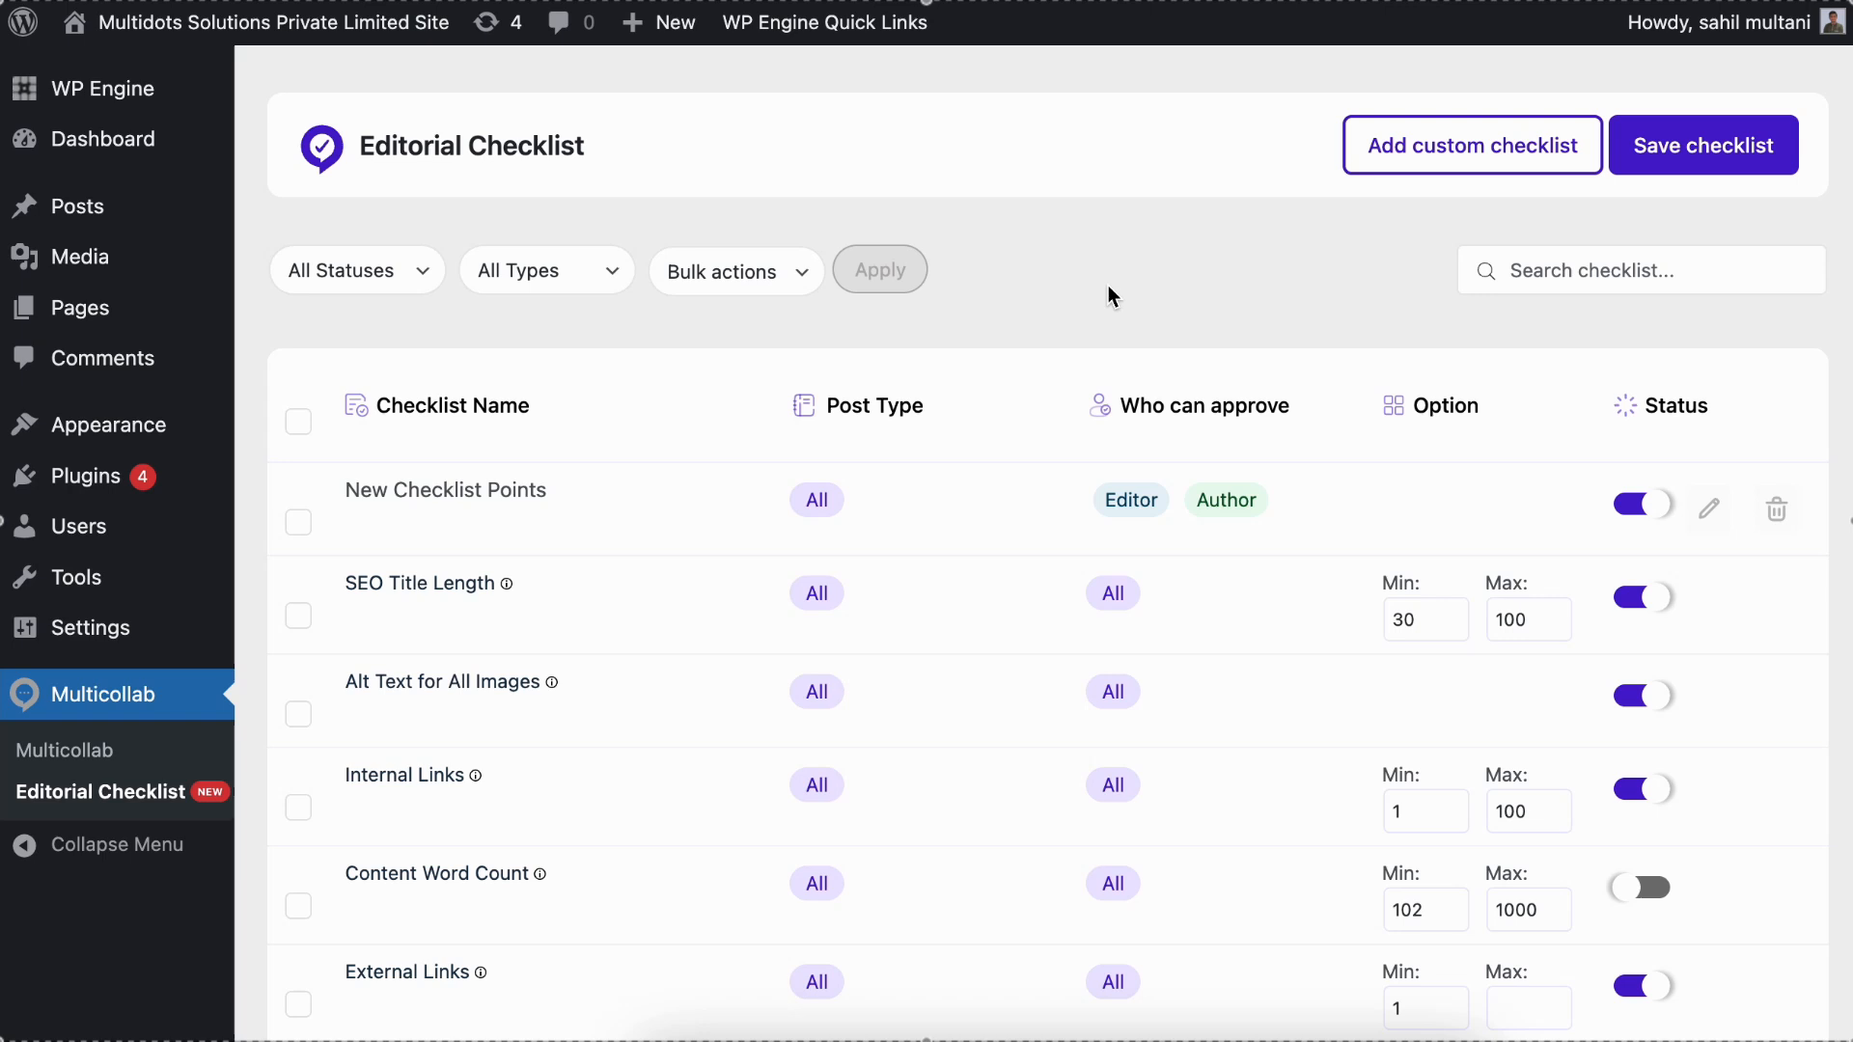
pyautogui.scroll(-2, 1108, 286)
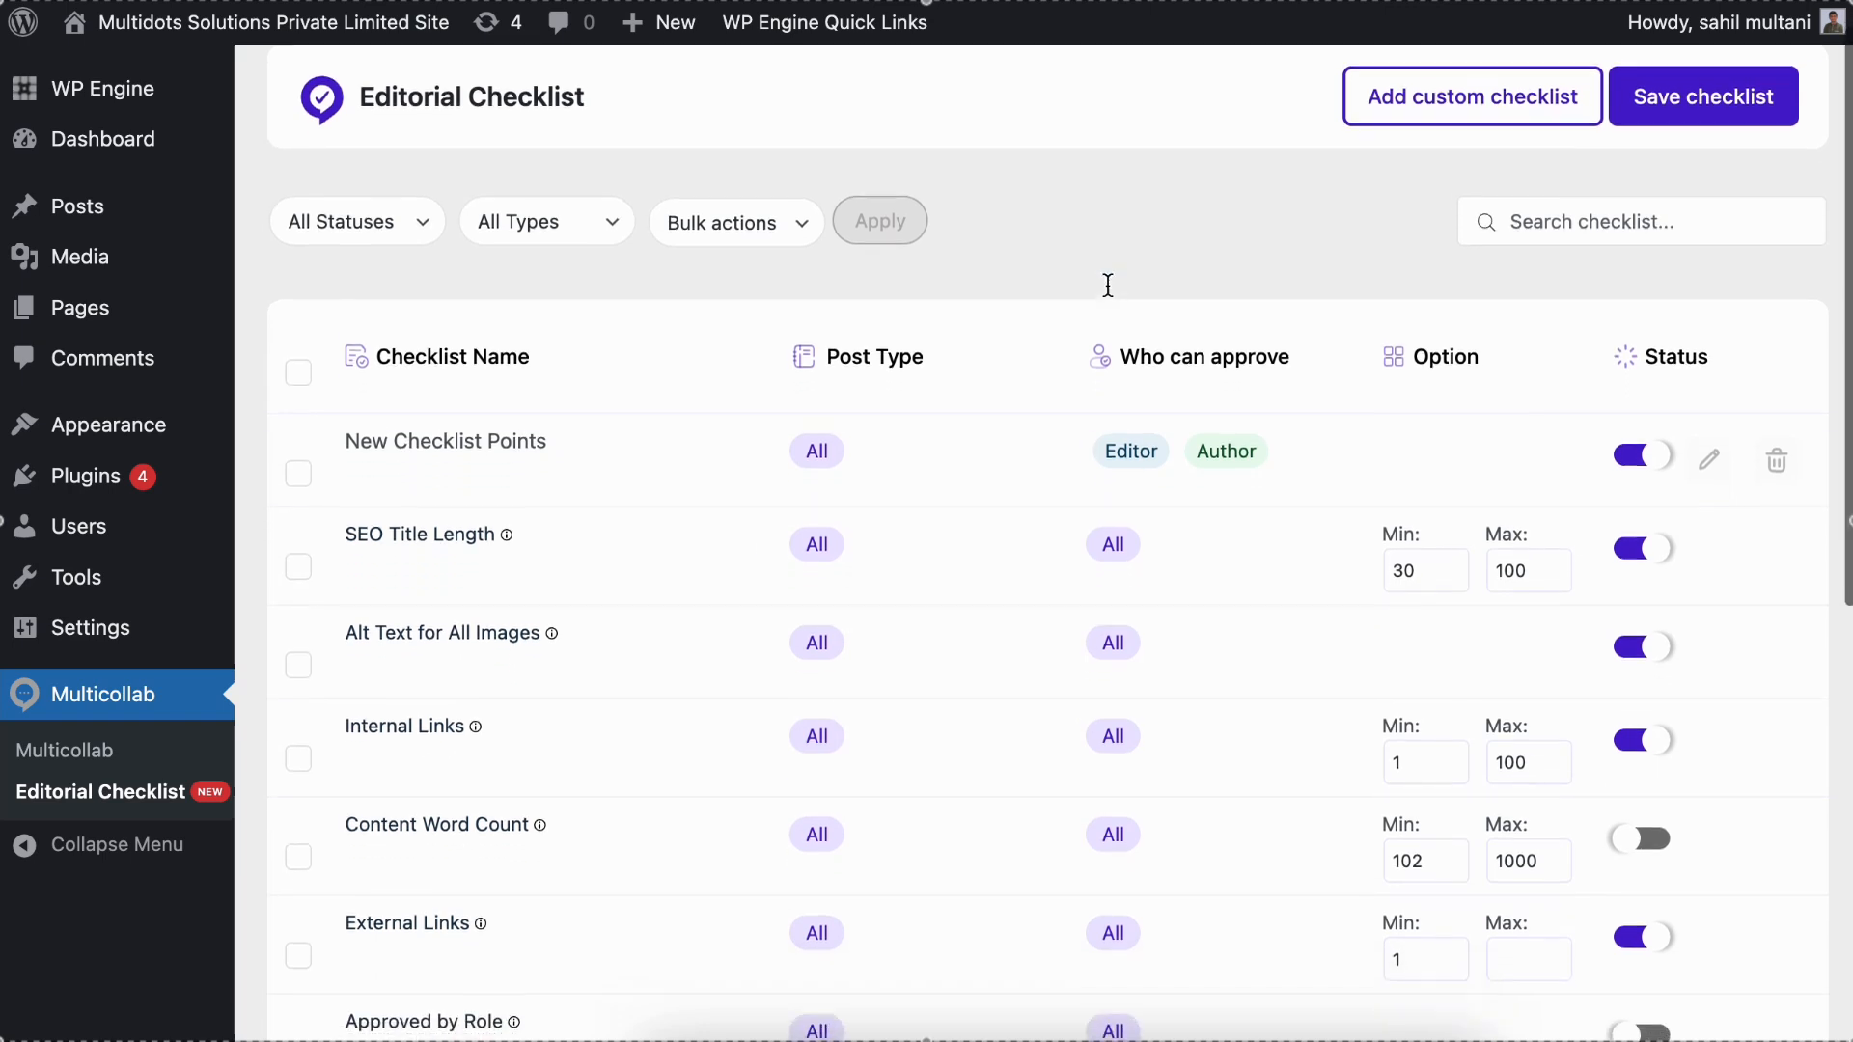
pyautogui.scroll(-5, 900, 646)
pyautogui.scroll(-3, 900, 646)
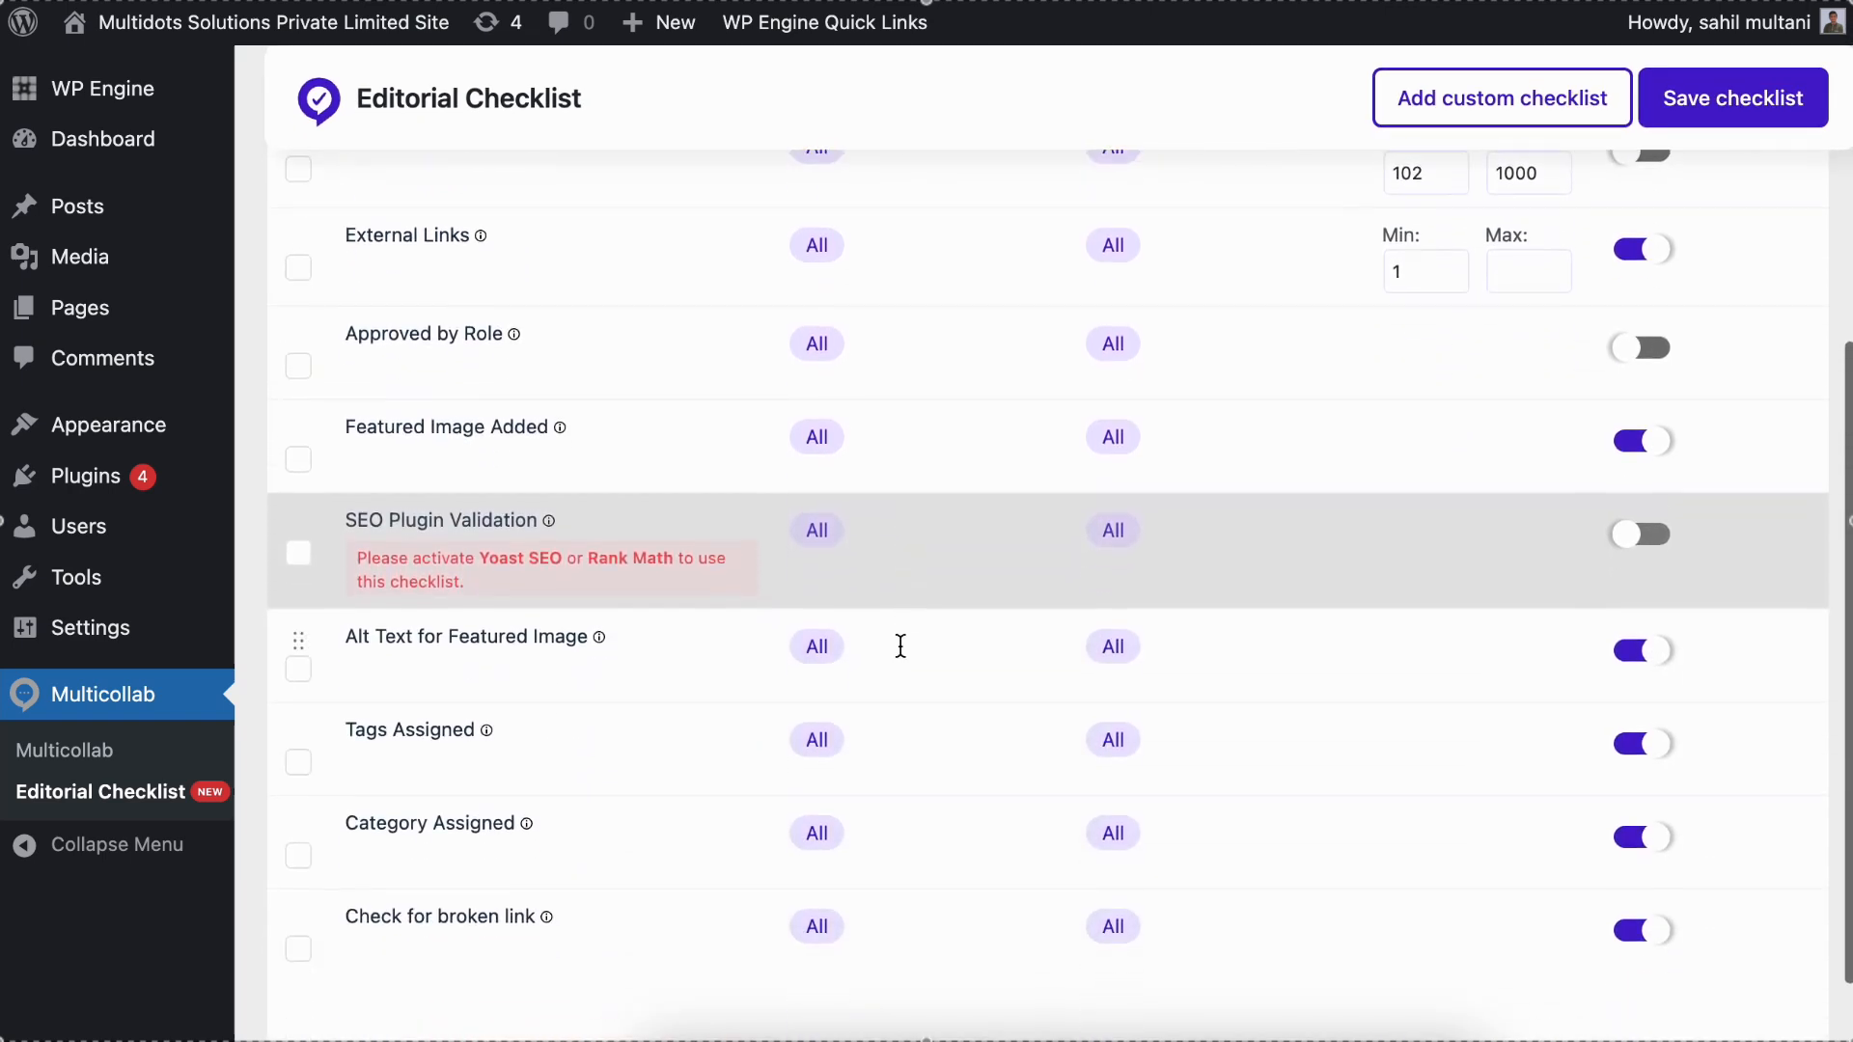
pyautogui.scroll(10, 900, 646)
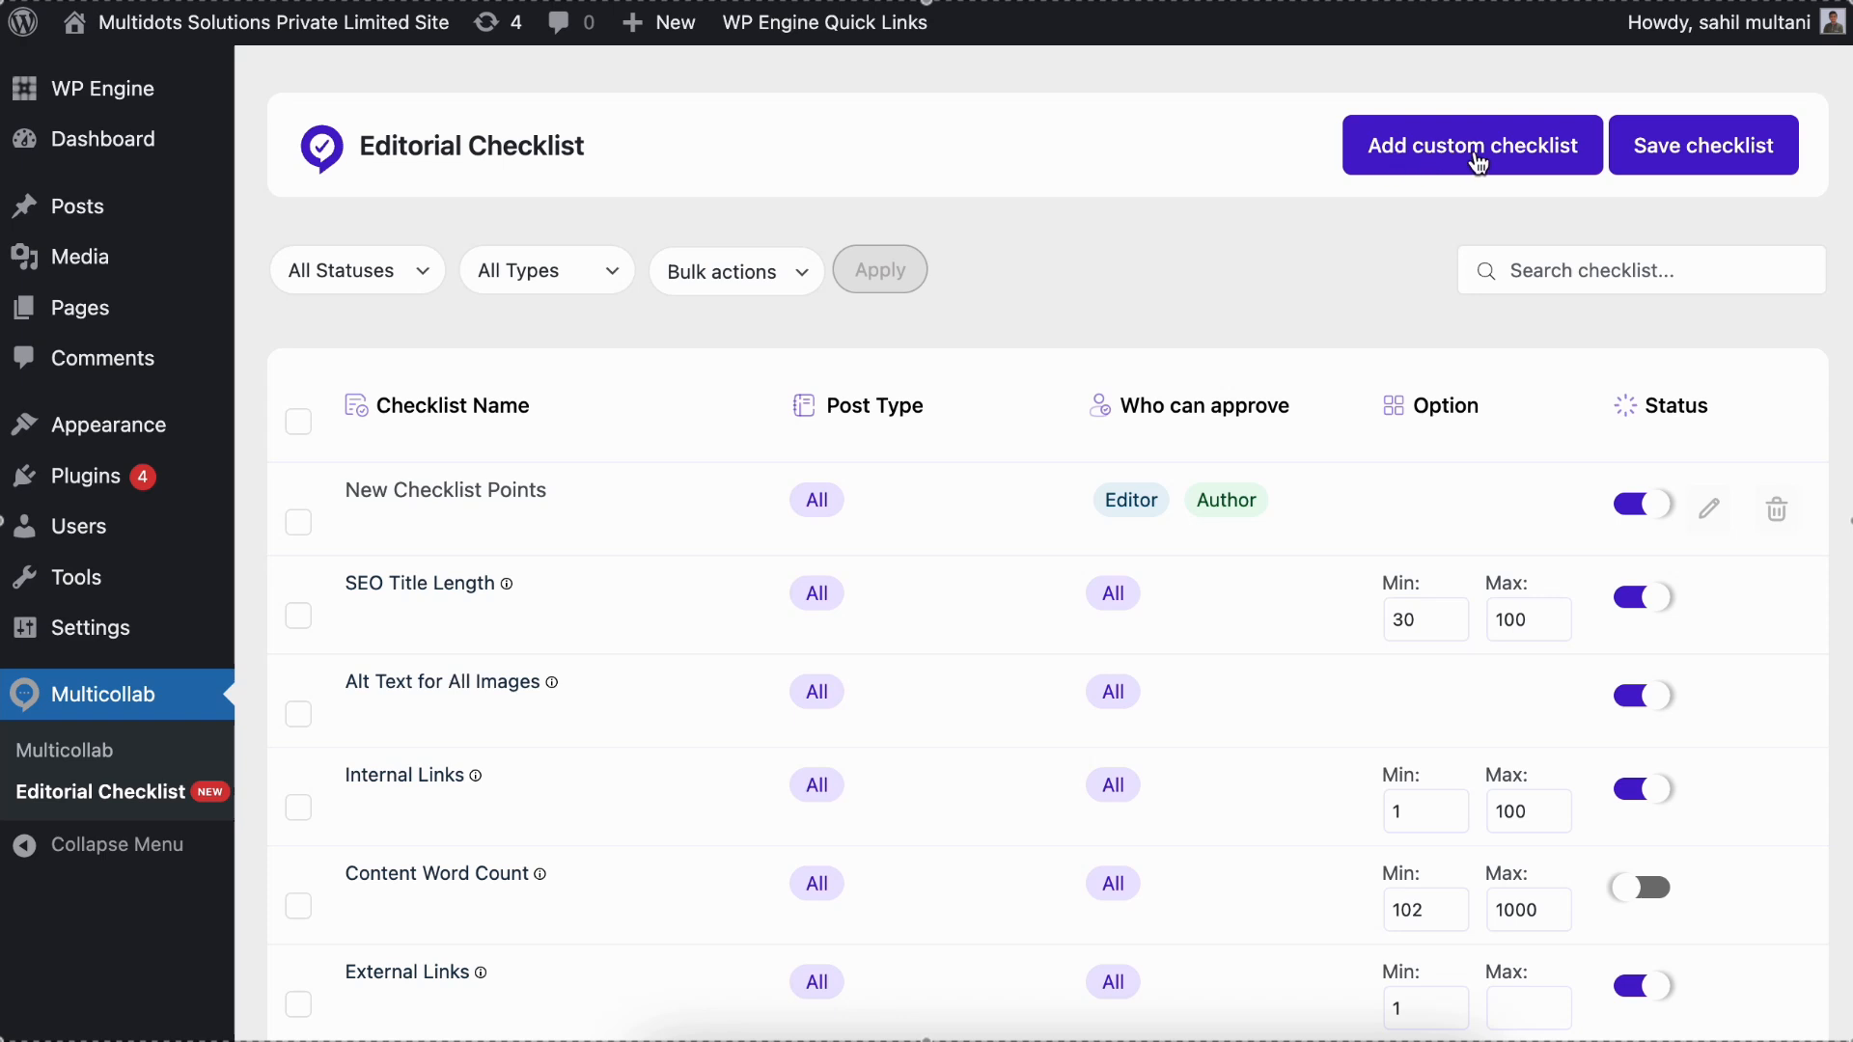
# Step: Examine the options offered by the status filter, the type filter and the bulk actions of the checklist table
pyautogui.click(364, 279)
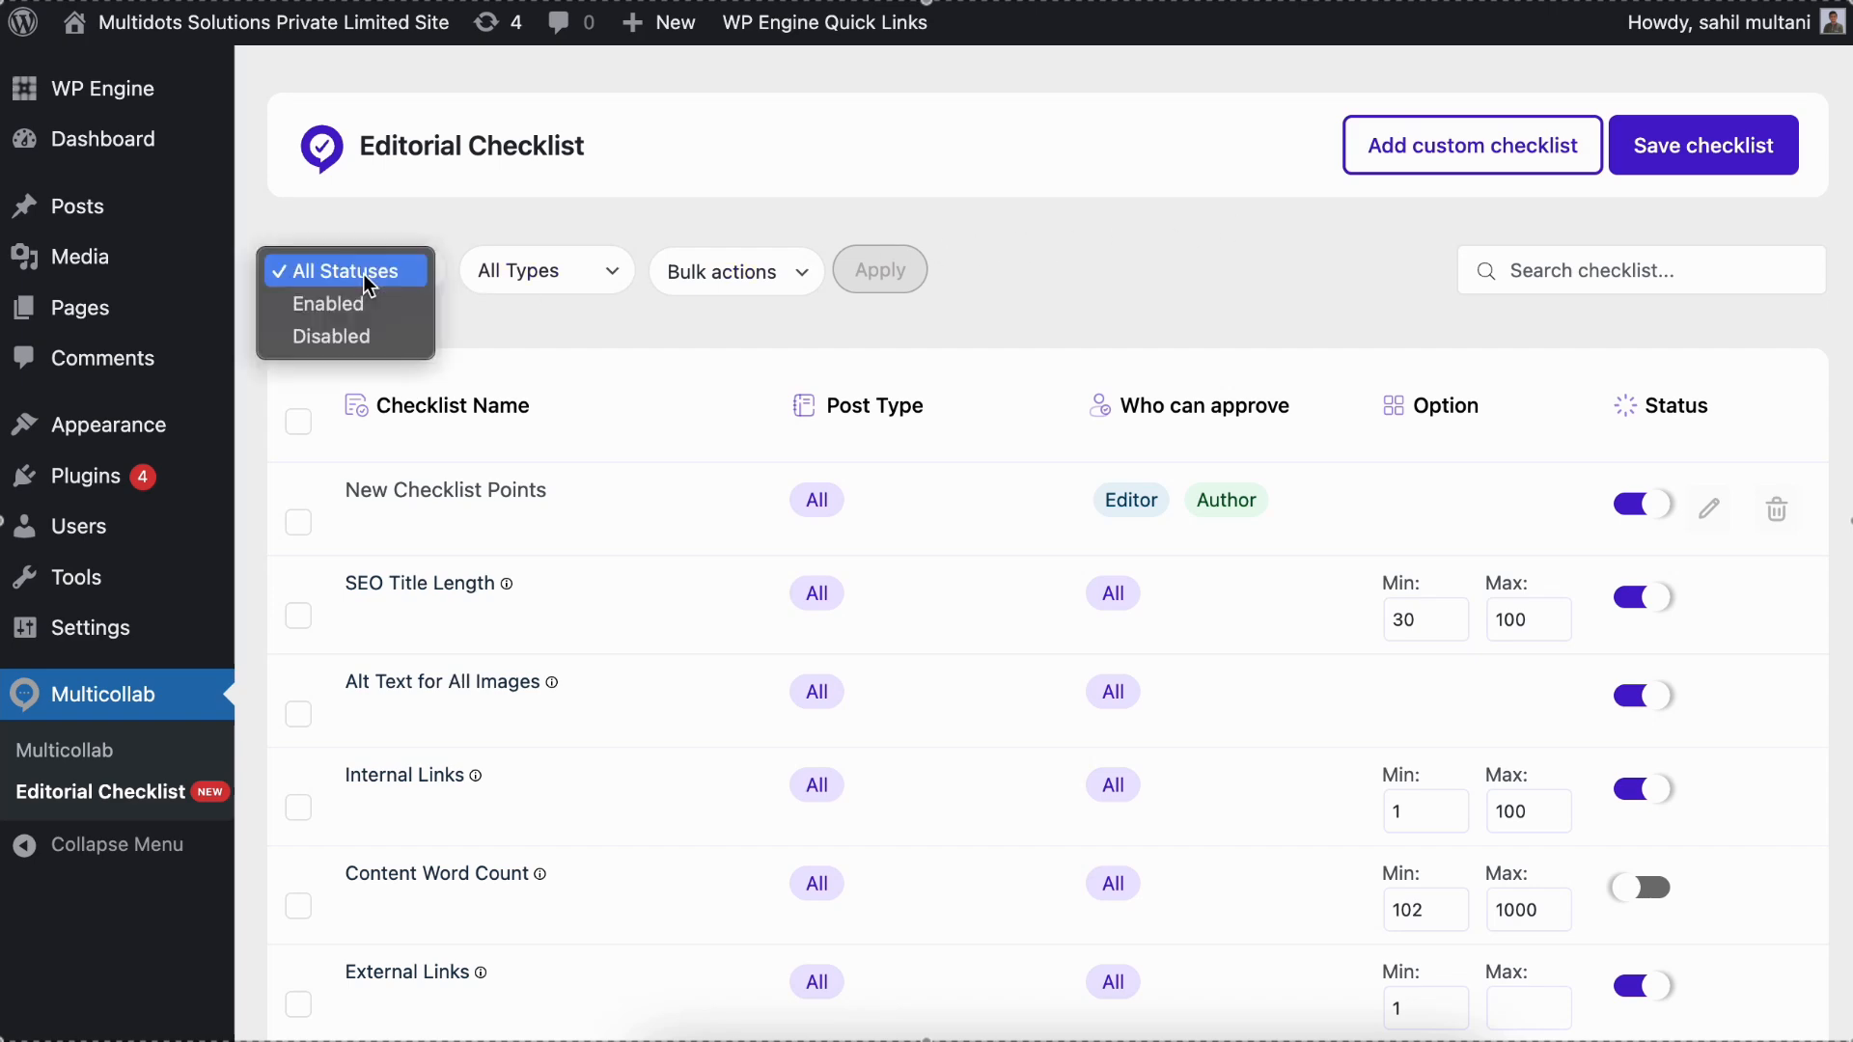
pyautogui.click(367, 282)
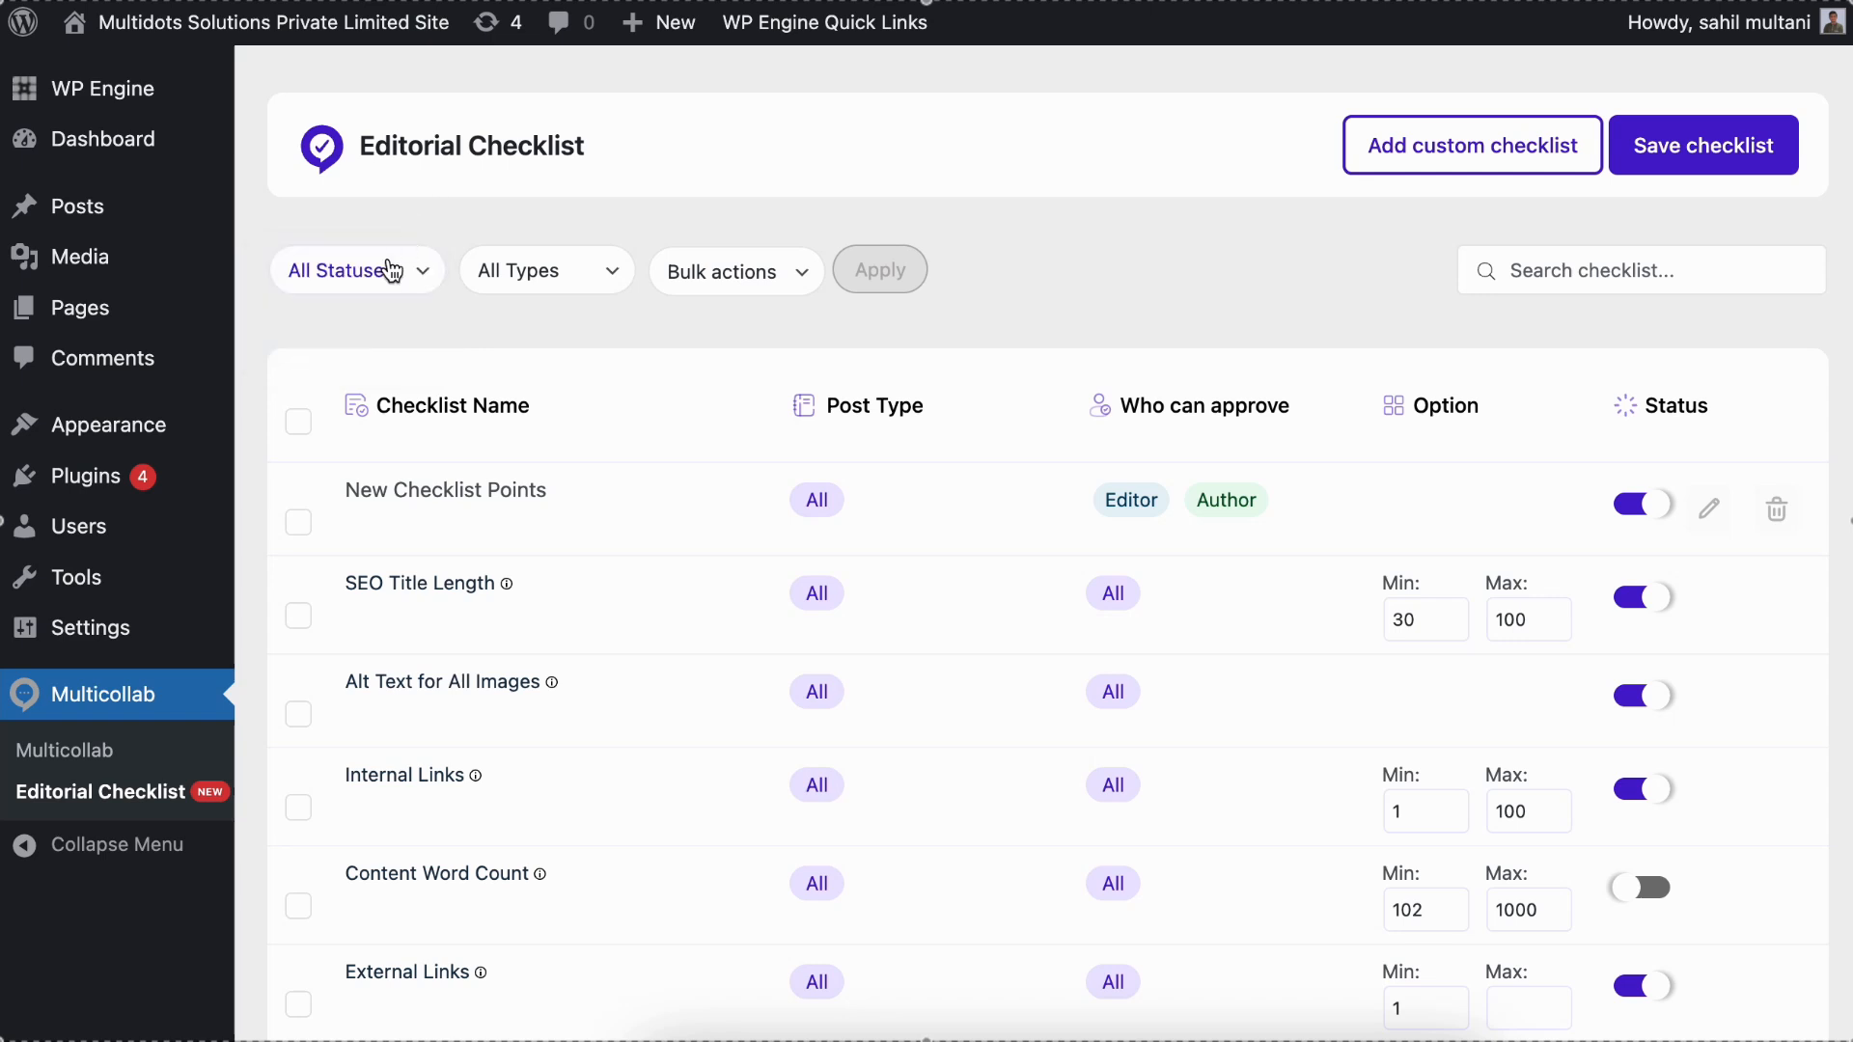
pyautogui.click(526, 272)
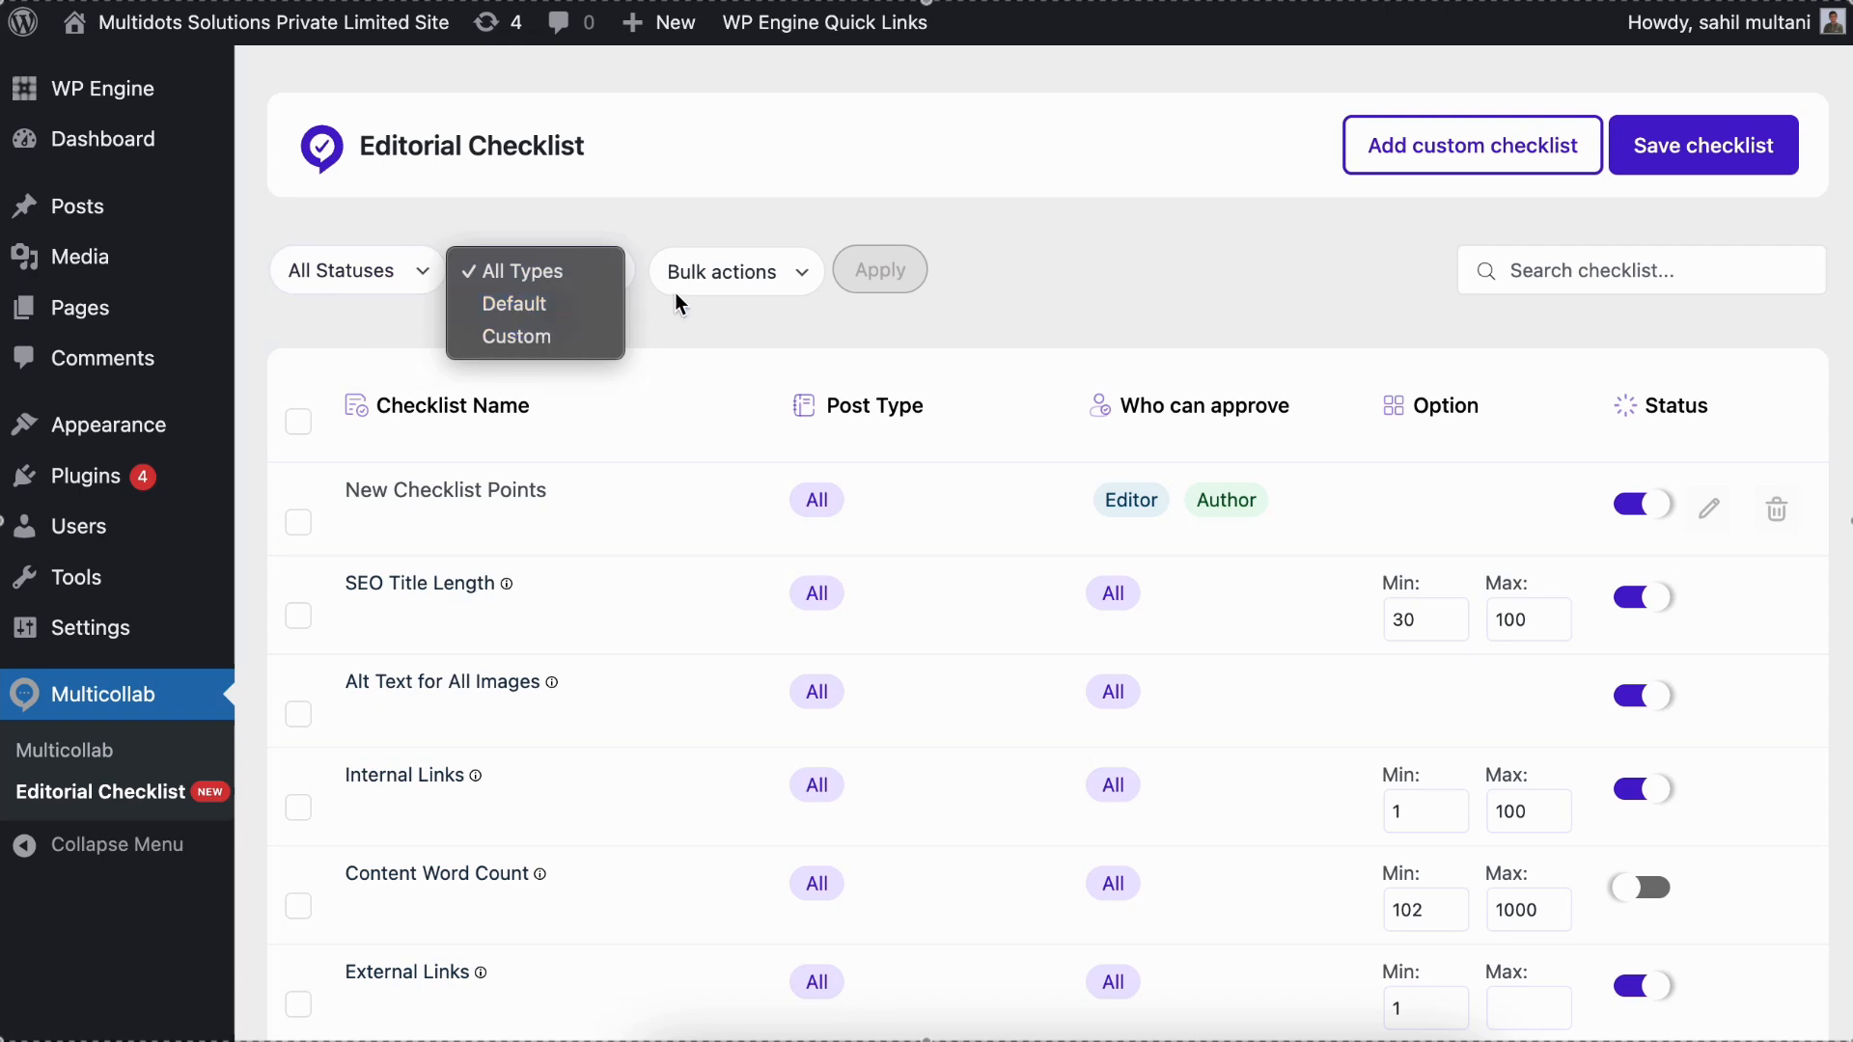
pyautogui.click(711, 277)
pyautogui.click(722, 277)
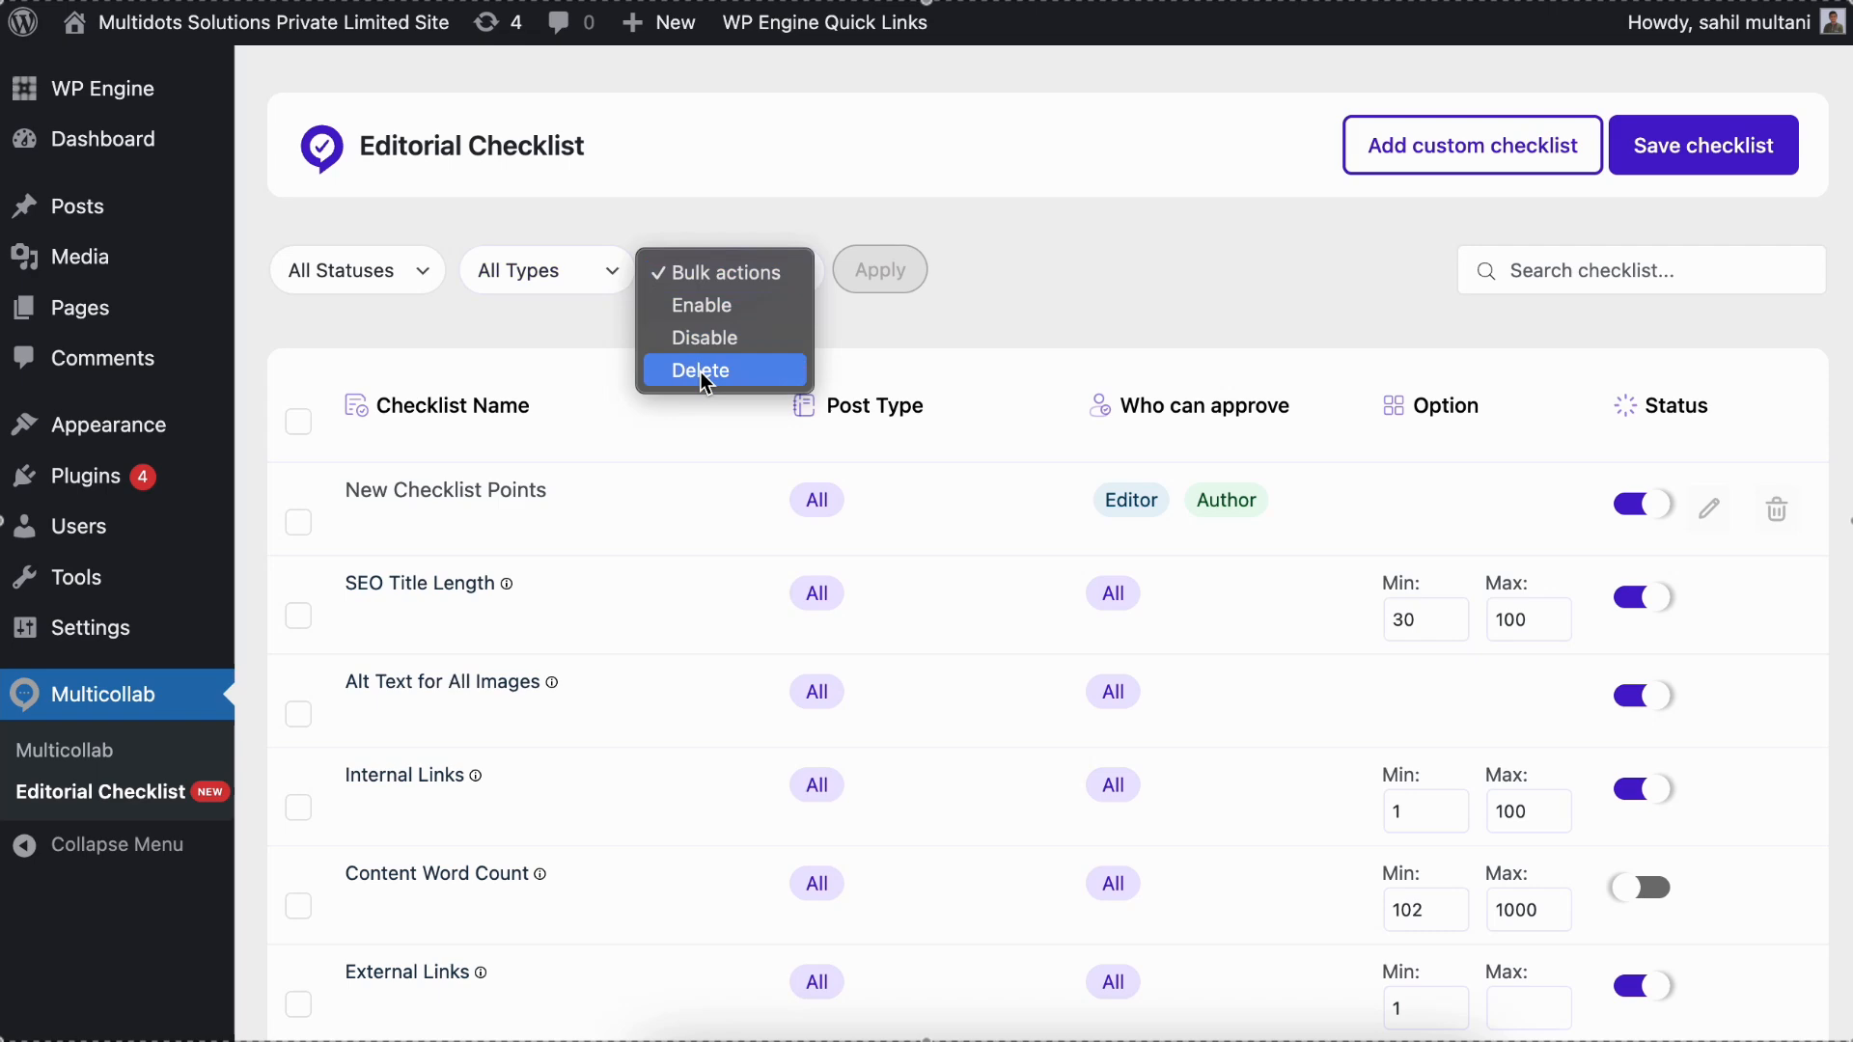
pyautogui.click(895, 331)
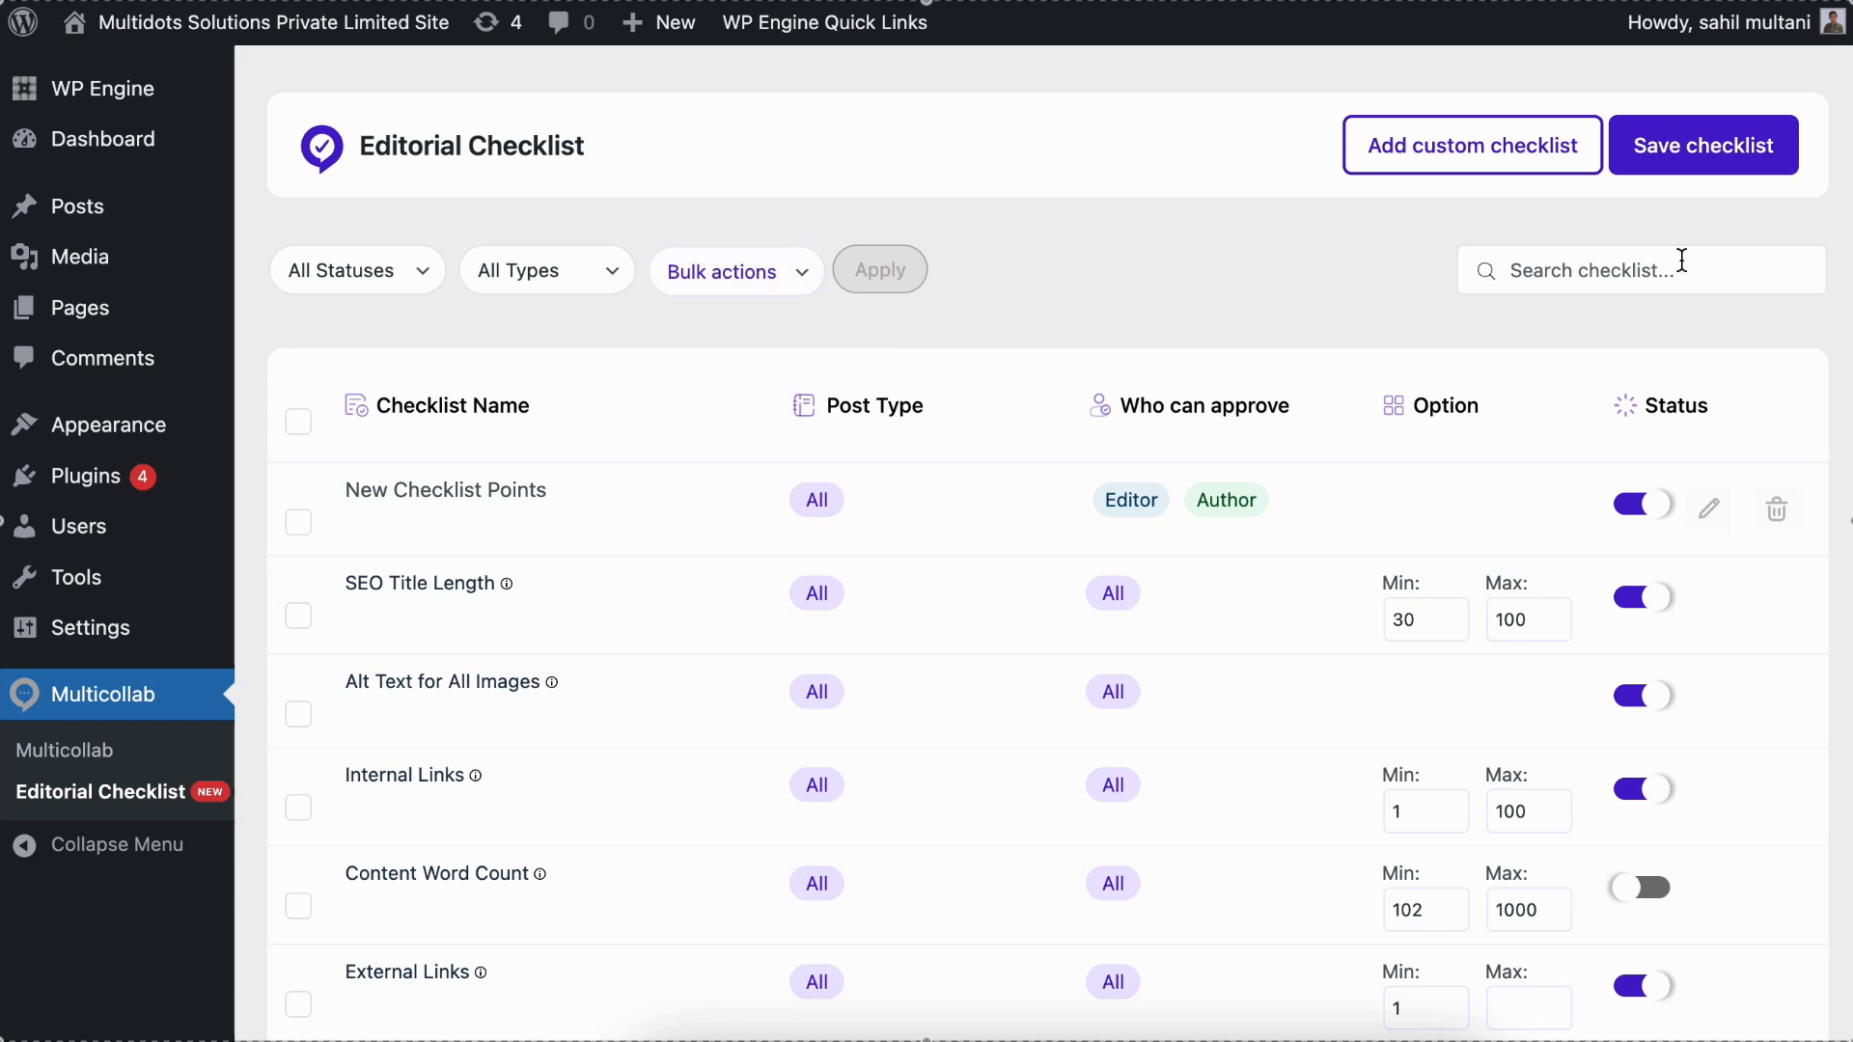
# Step: Search the checklist items for "alt", then clear the search
pyautogui.click(1681, 260)
pyautogui.write('alt')
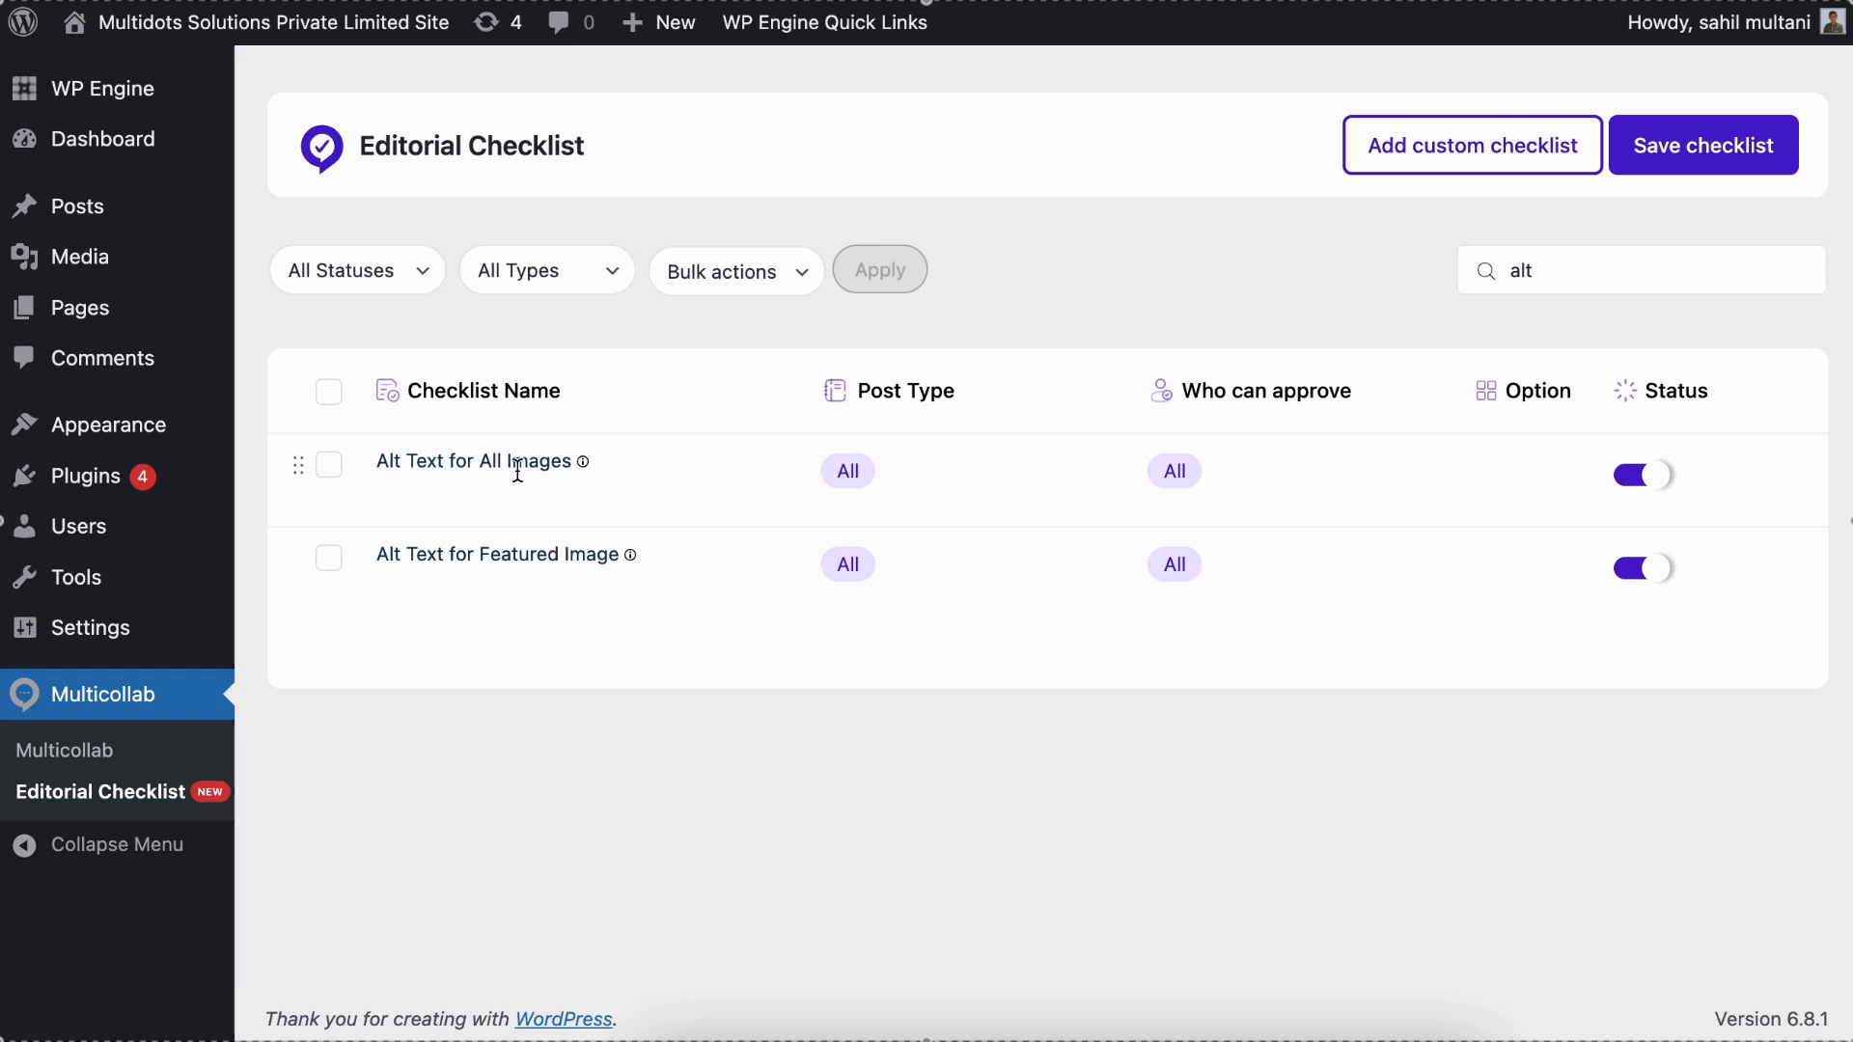
pyautogui.doubleClick(1592, 268)
pyautogui.press('BackSpace')
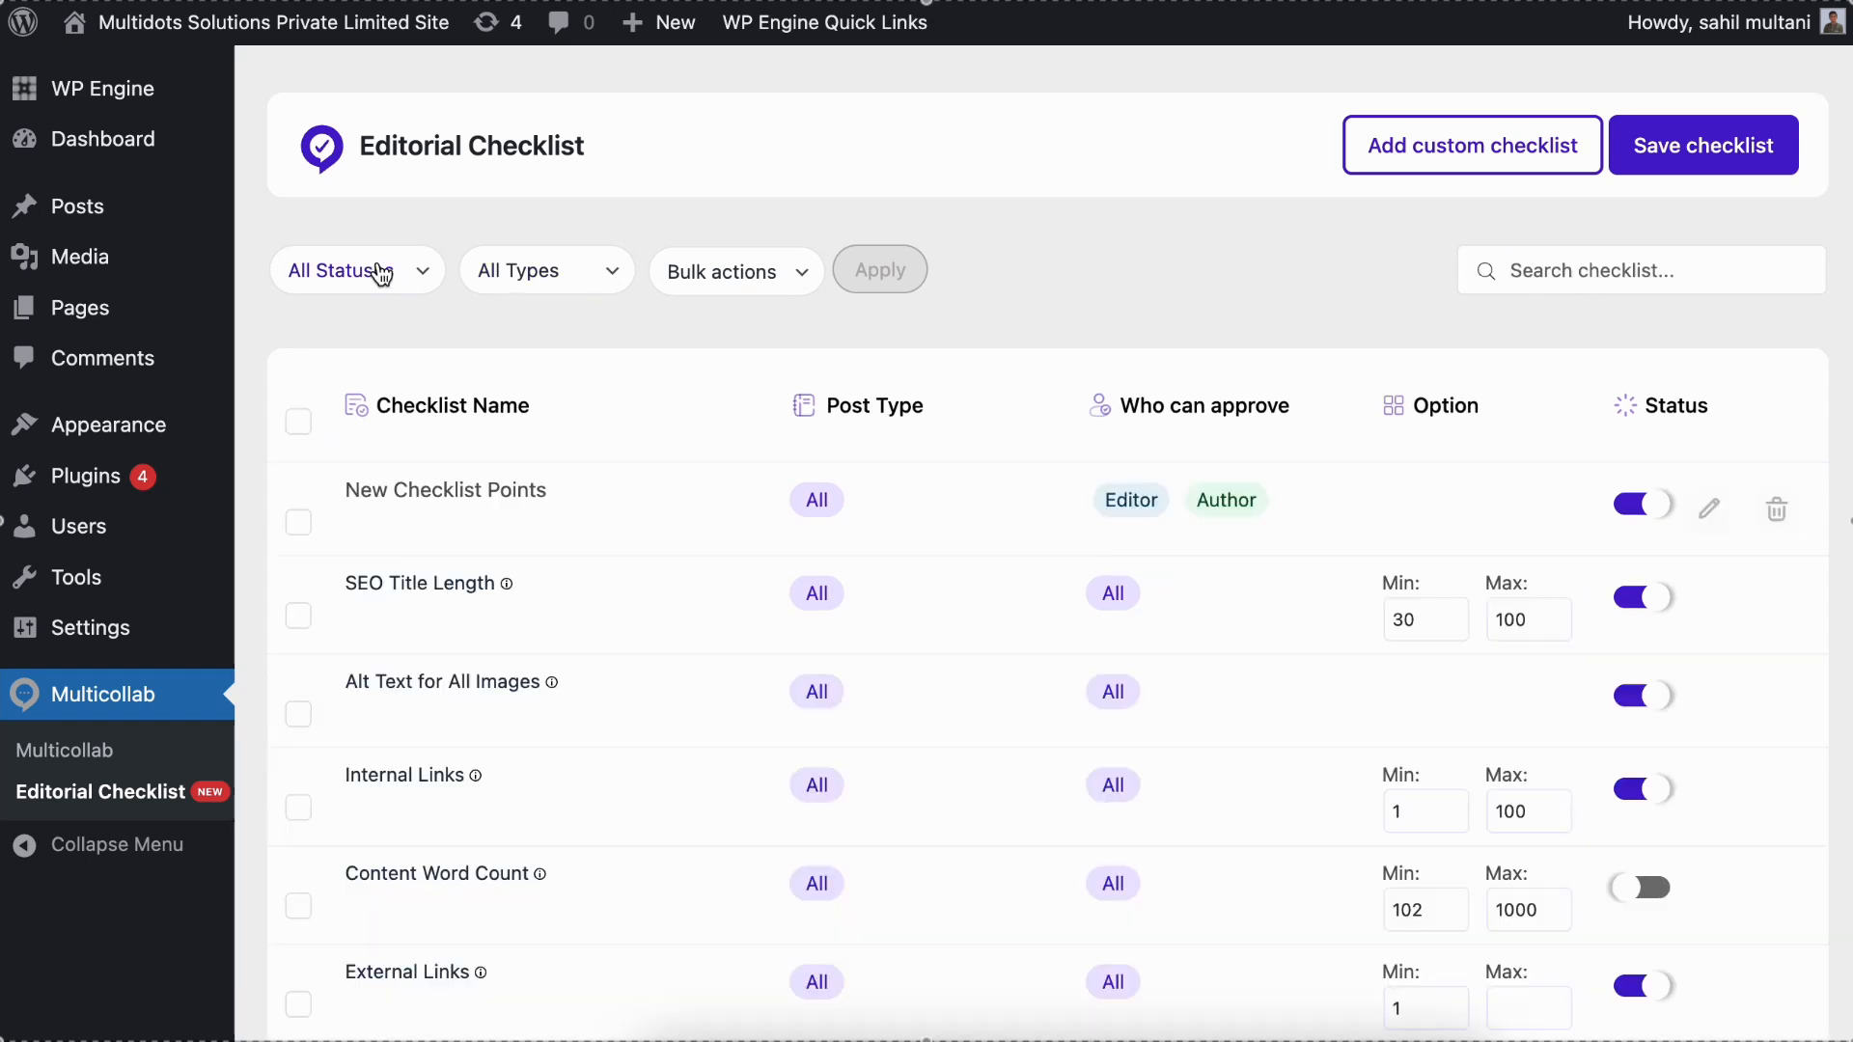
# Step: Filter the checklist items by Default and by Custom type, then restore All Types
pyautogui.click(508, 270)
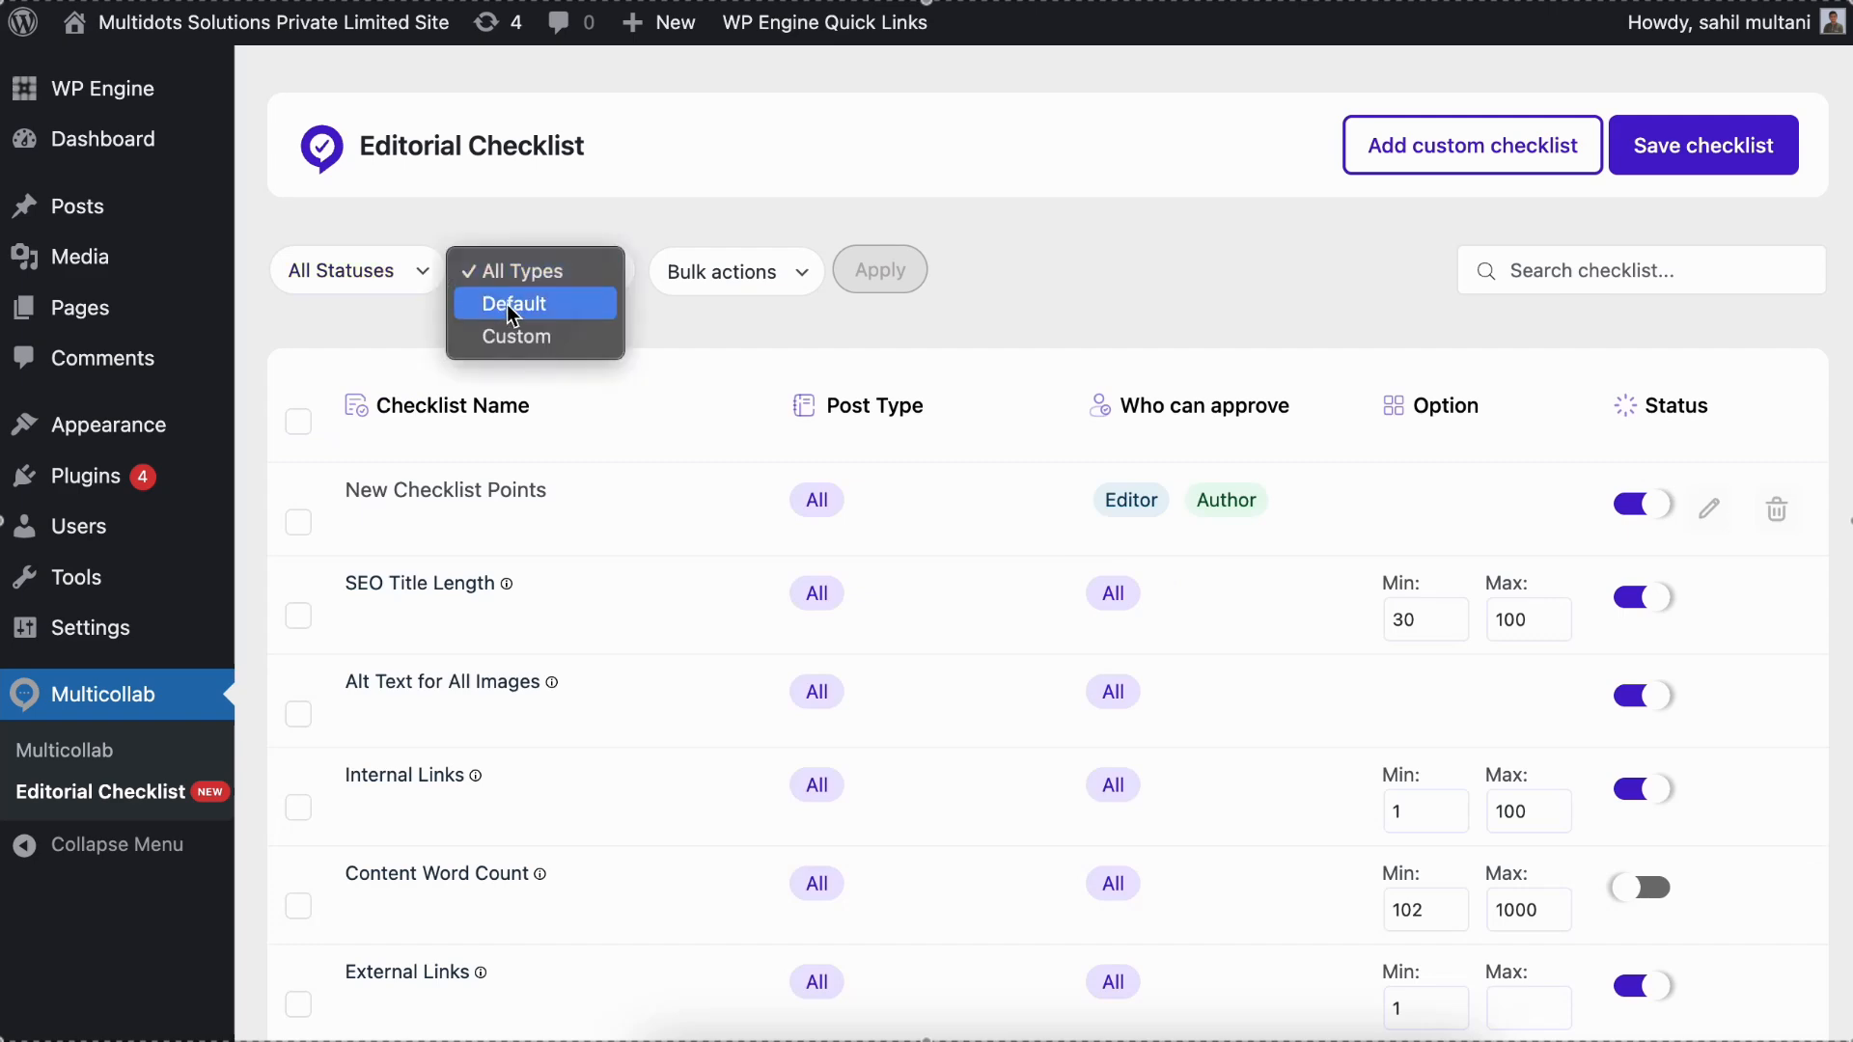
pyautogui.click(513, 305)
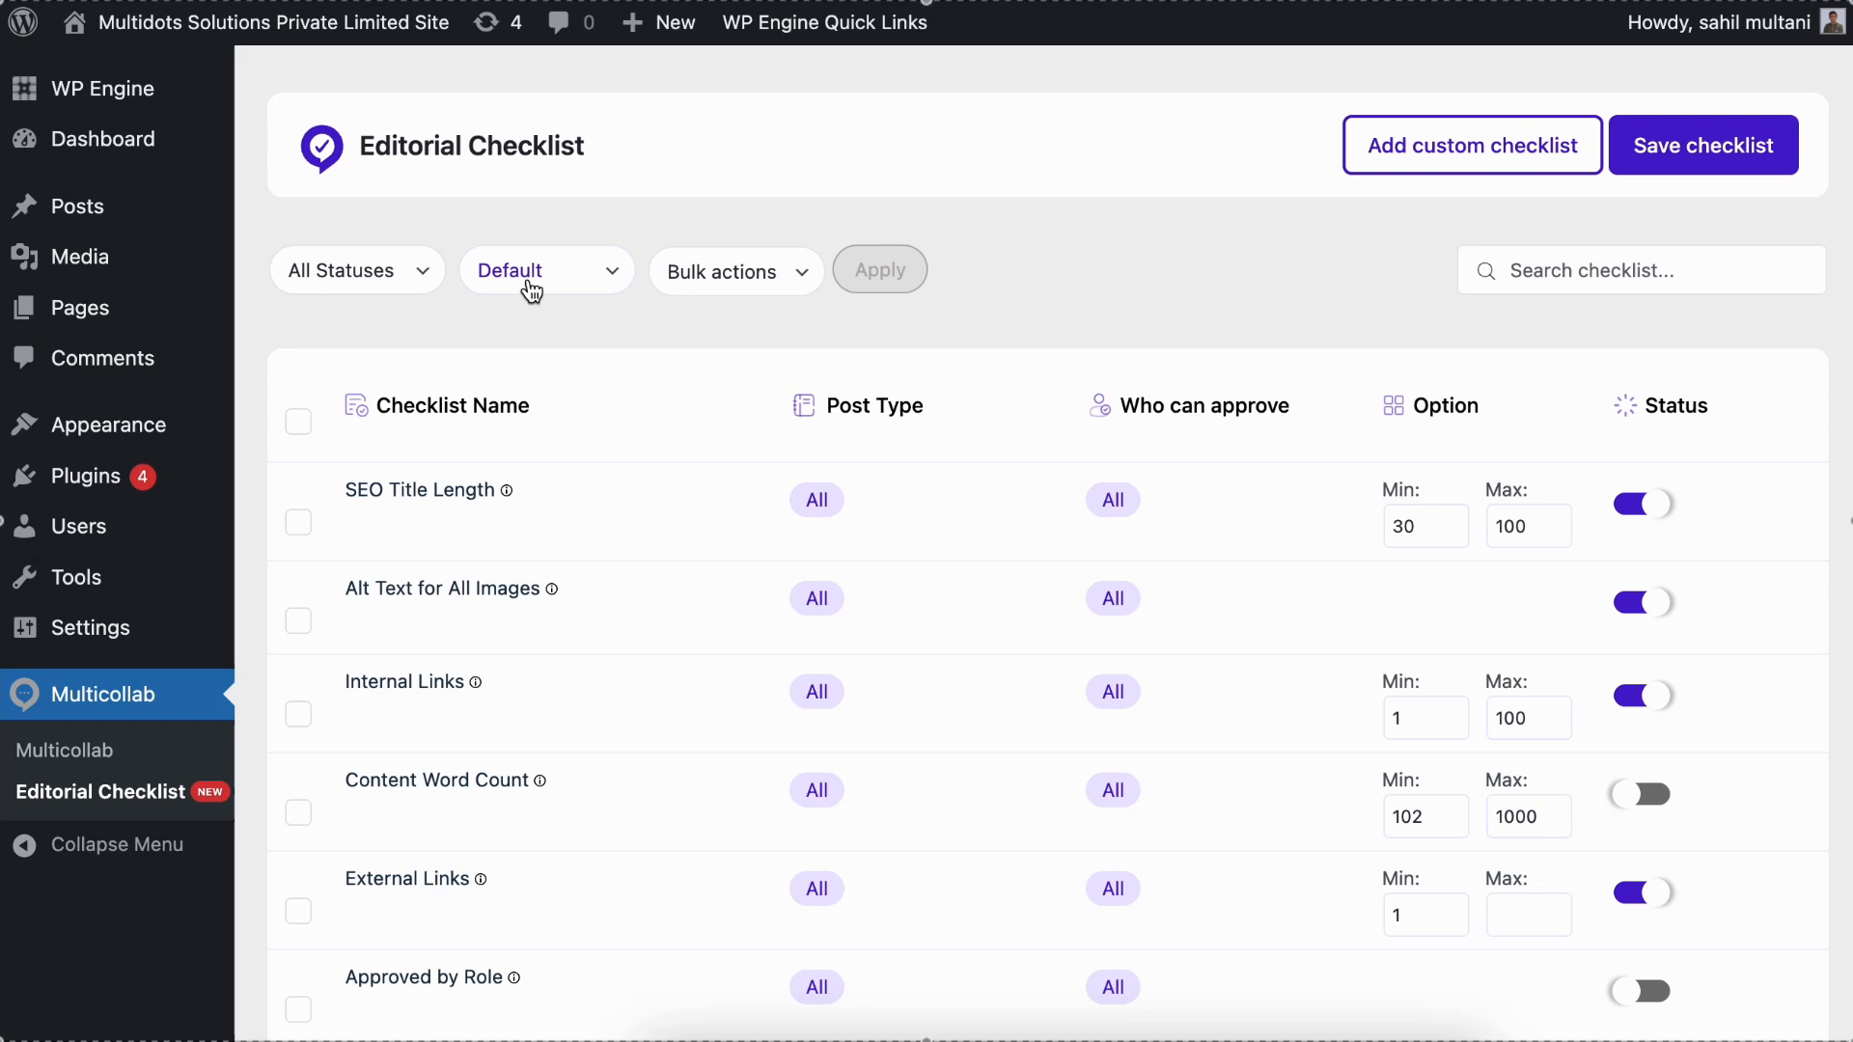
pyautogui.click(529, 280)
pyautogui.click(523, 305)
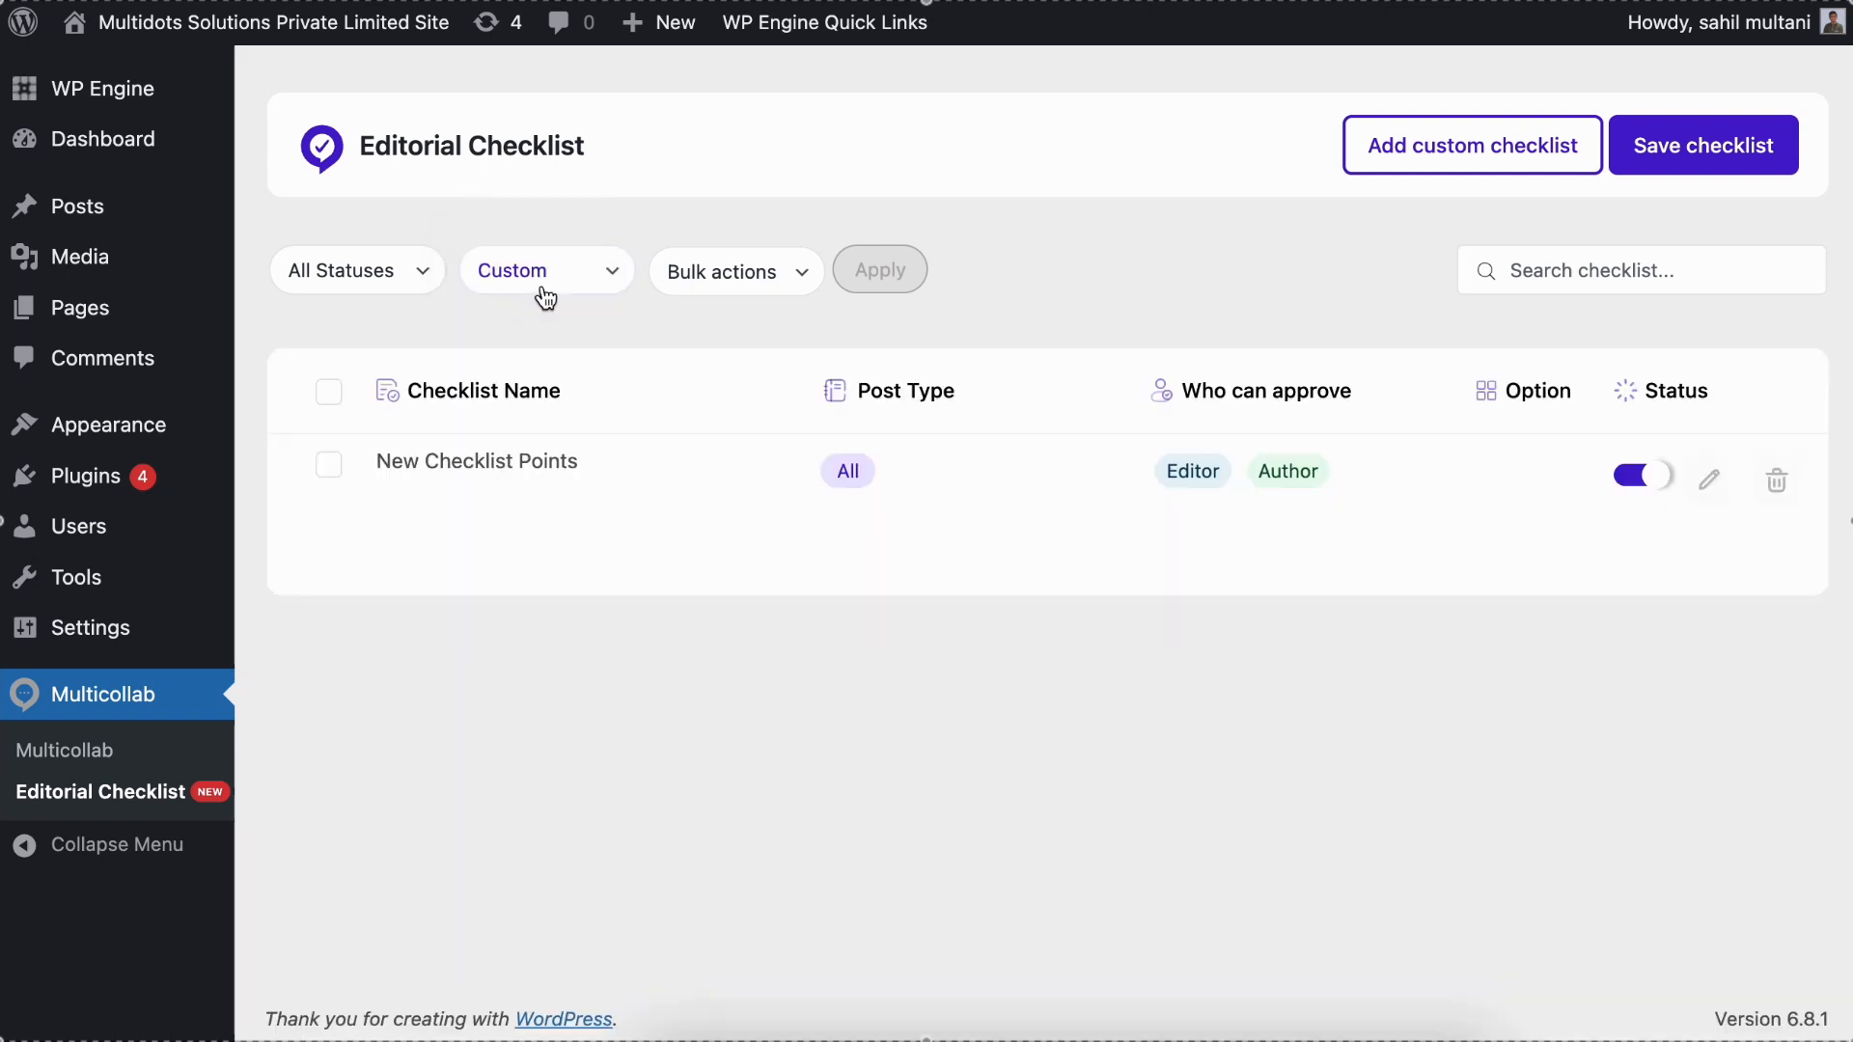
pyautogui.click(546, 289)
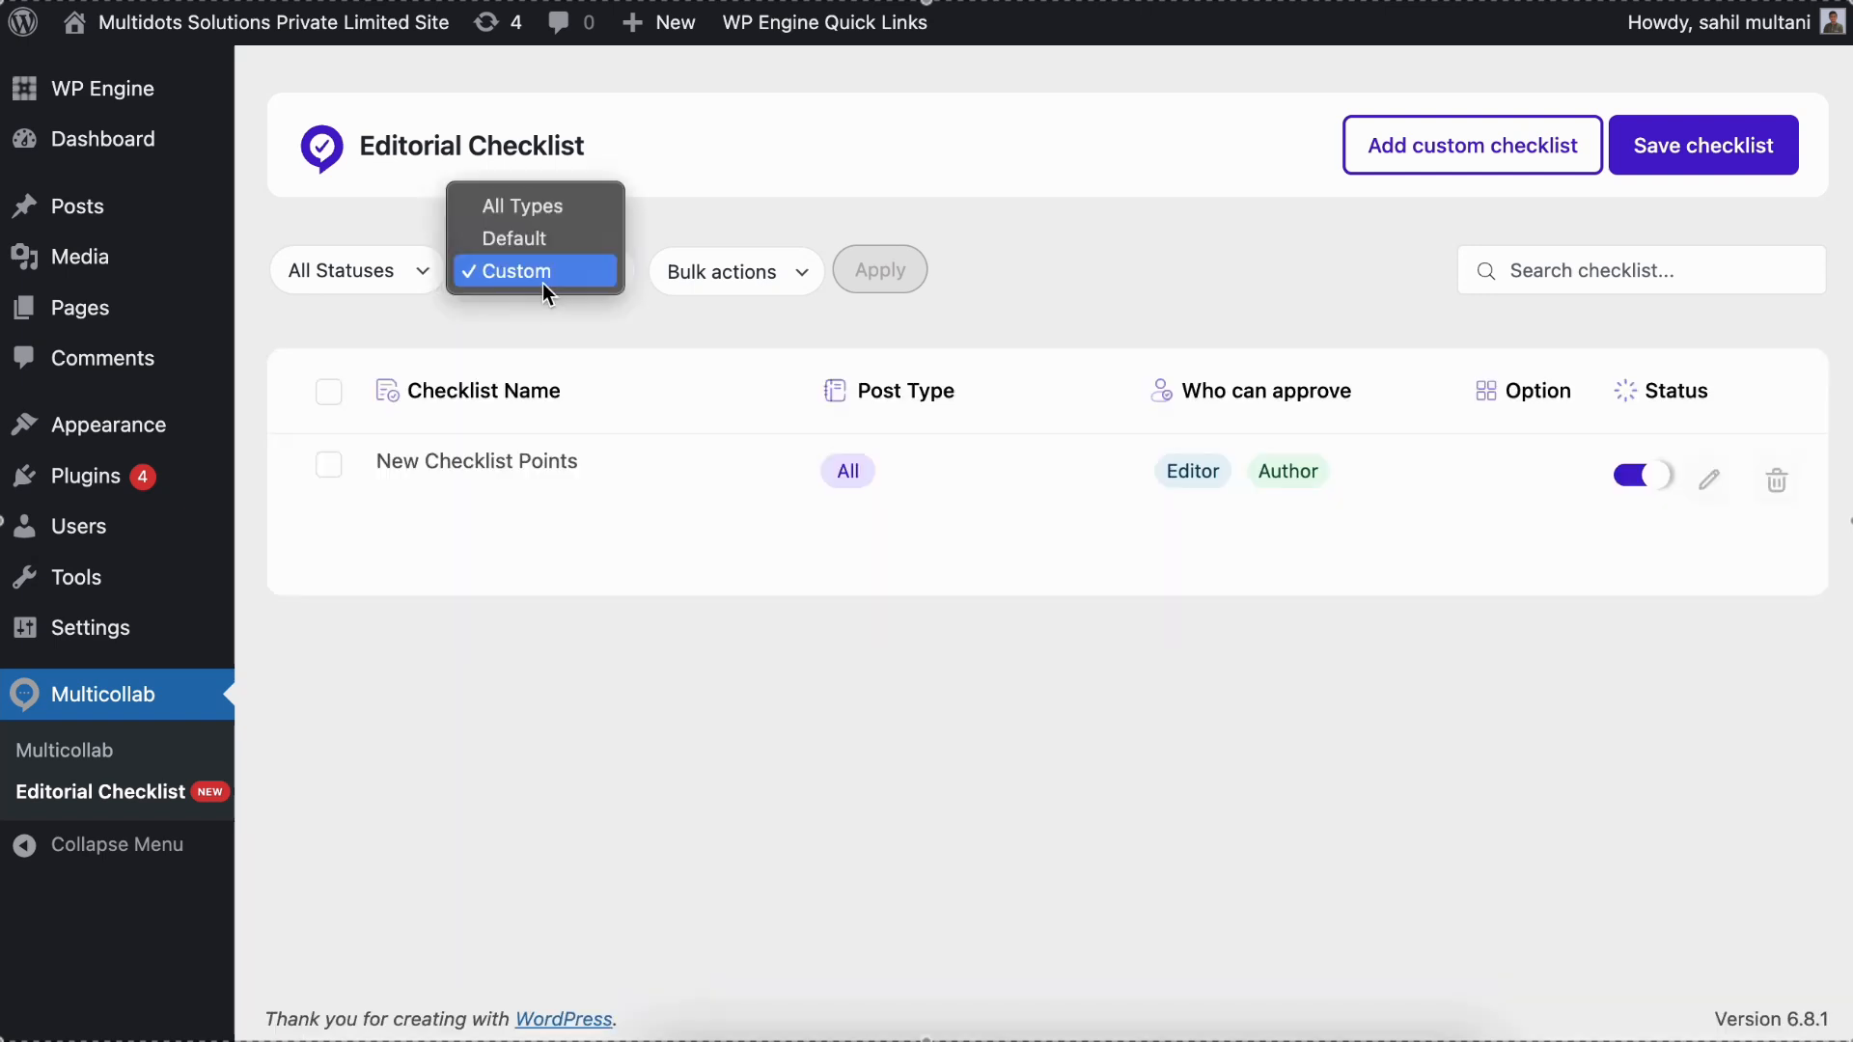
pyautogui.click(531, 211)
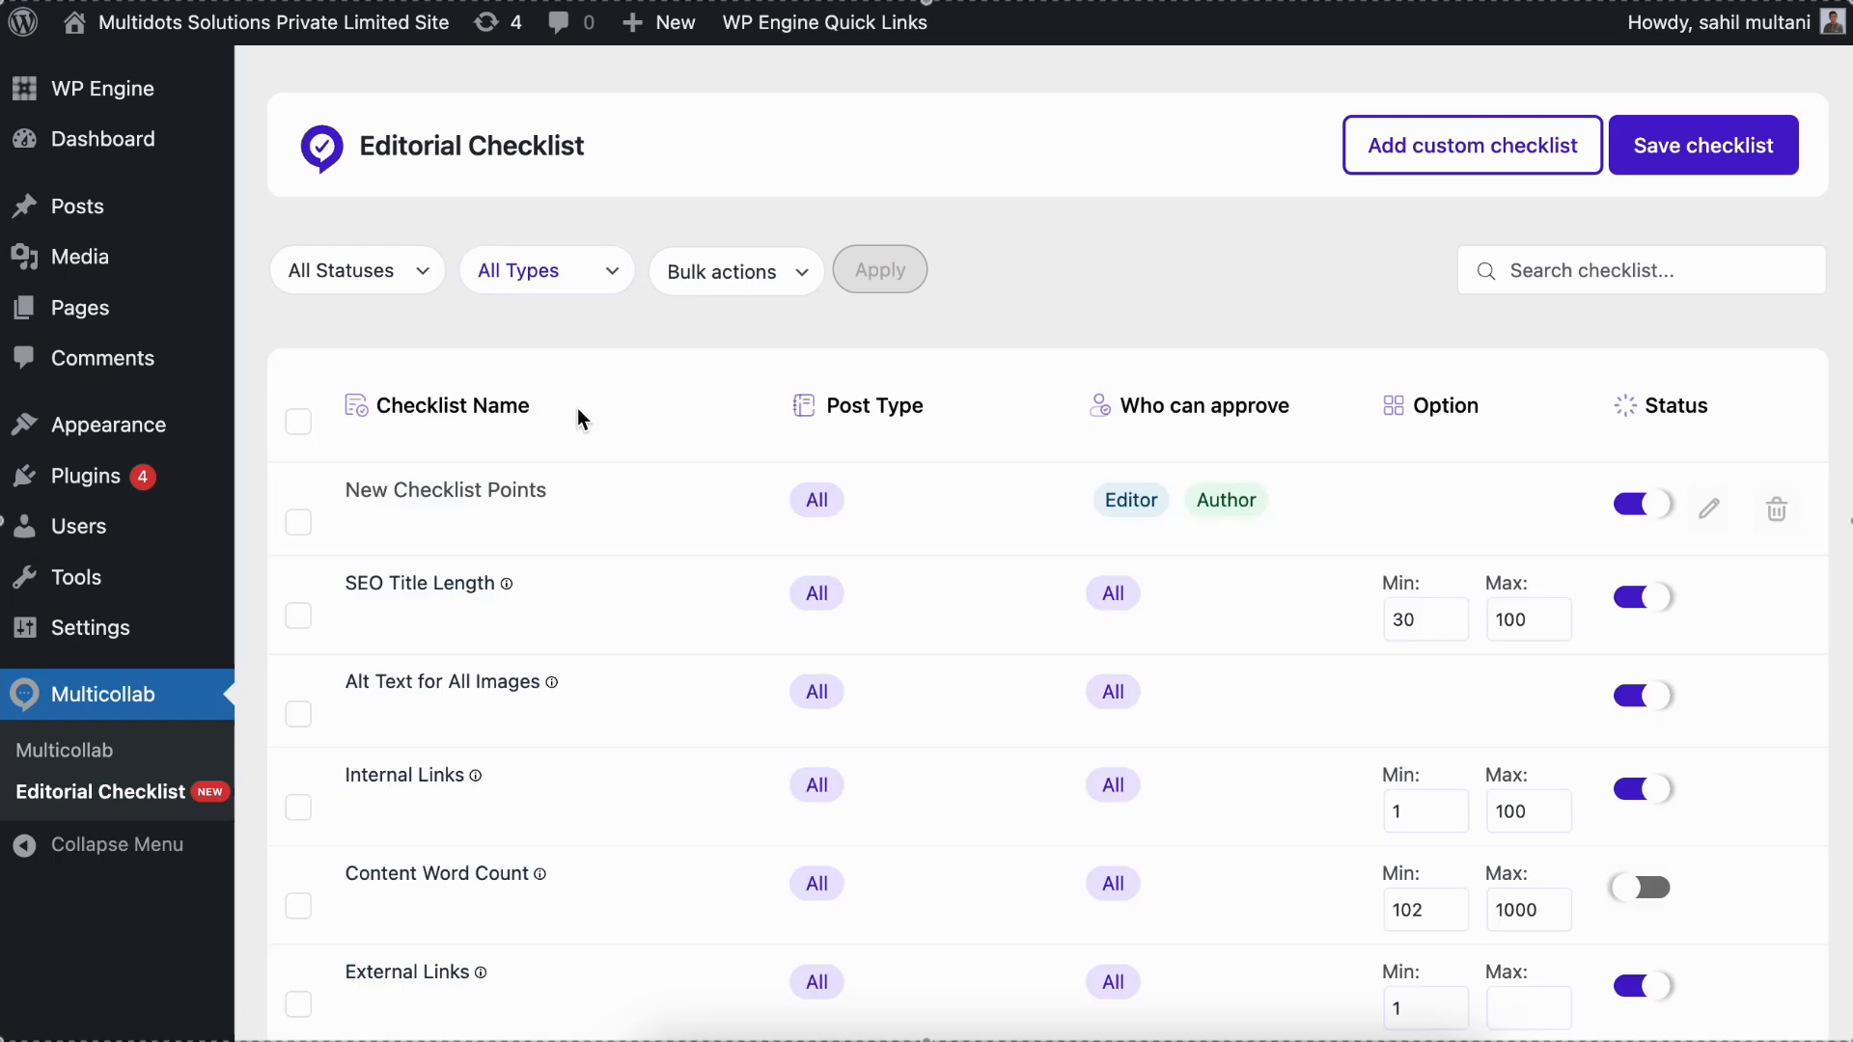
# Step: Examine the post type and approver role choices available for the New Checklist Points item, leaving both unchanged
pyautogui.scroll(-1, 577, 408)
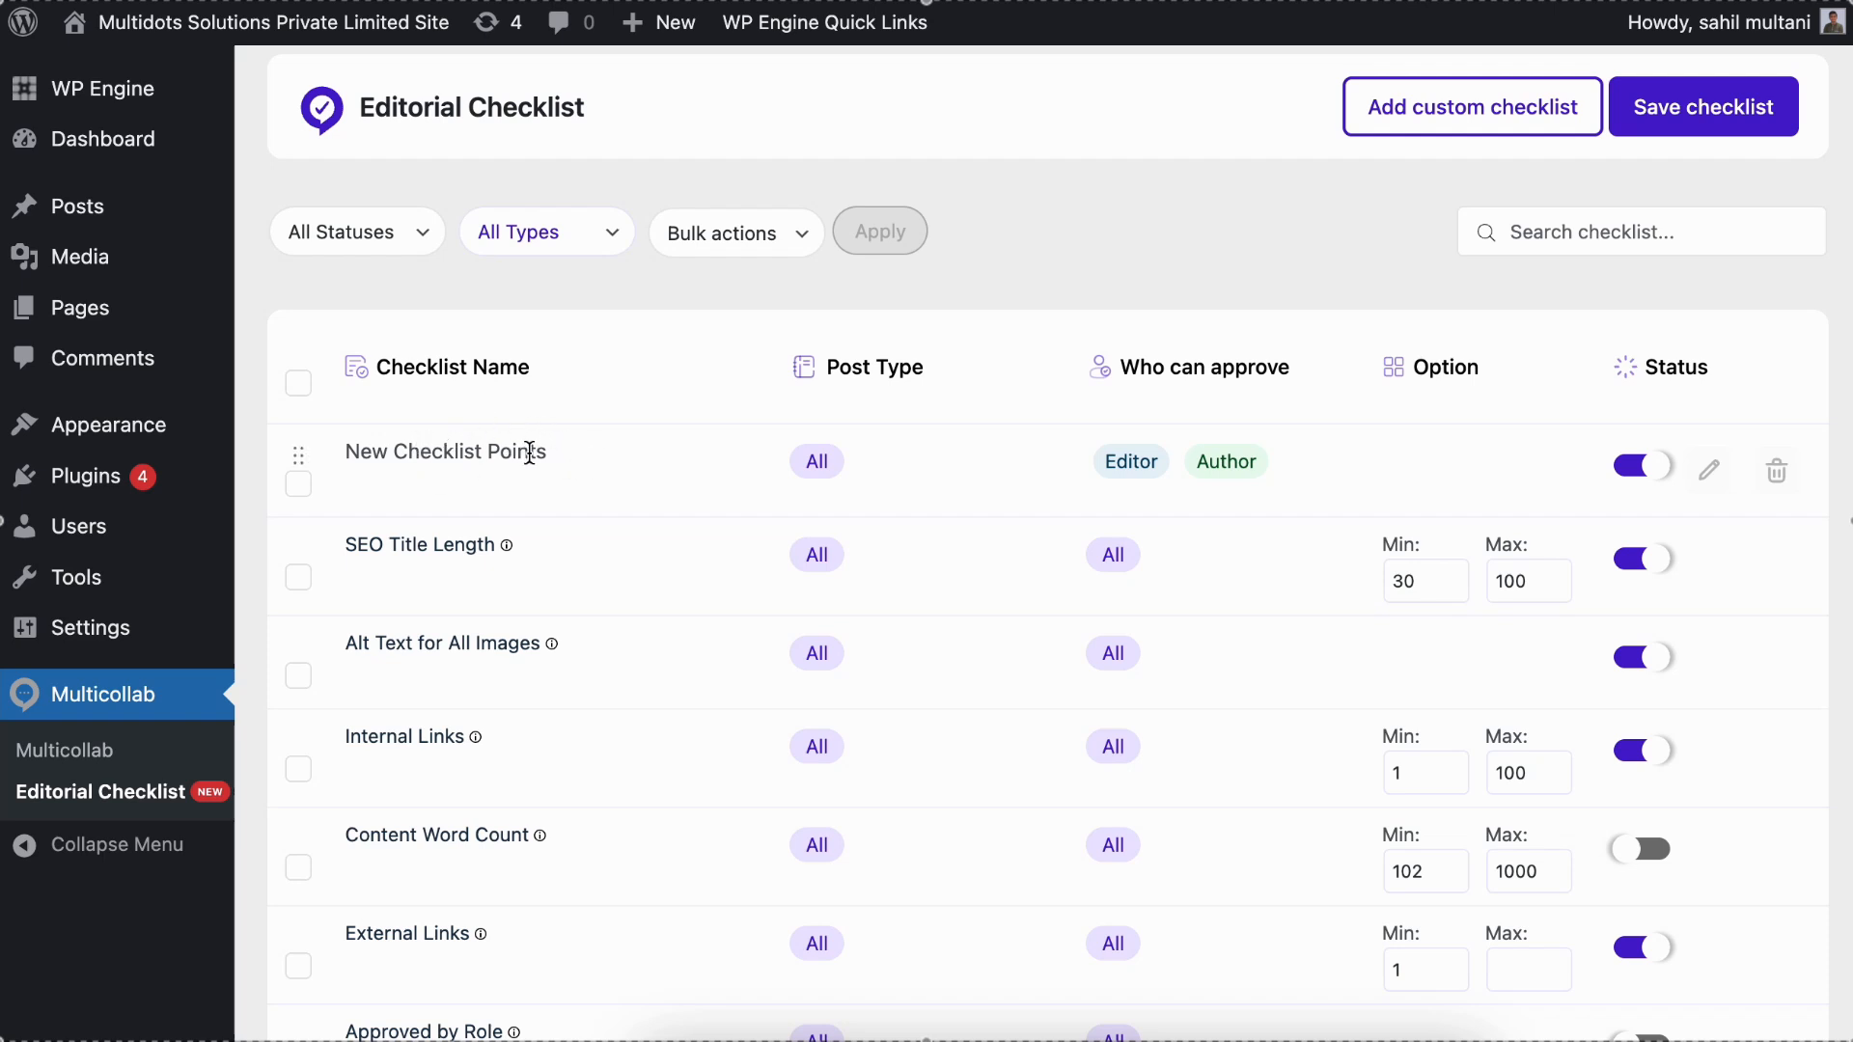
pyautogui.click(820, 462)
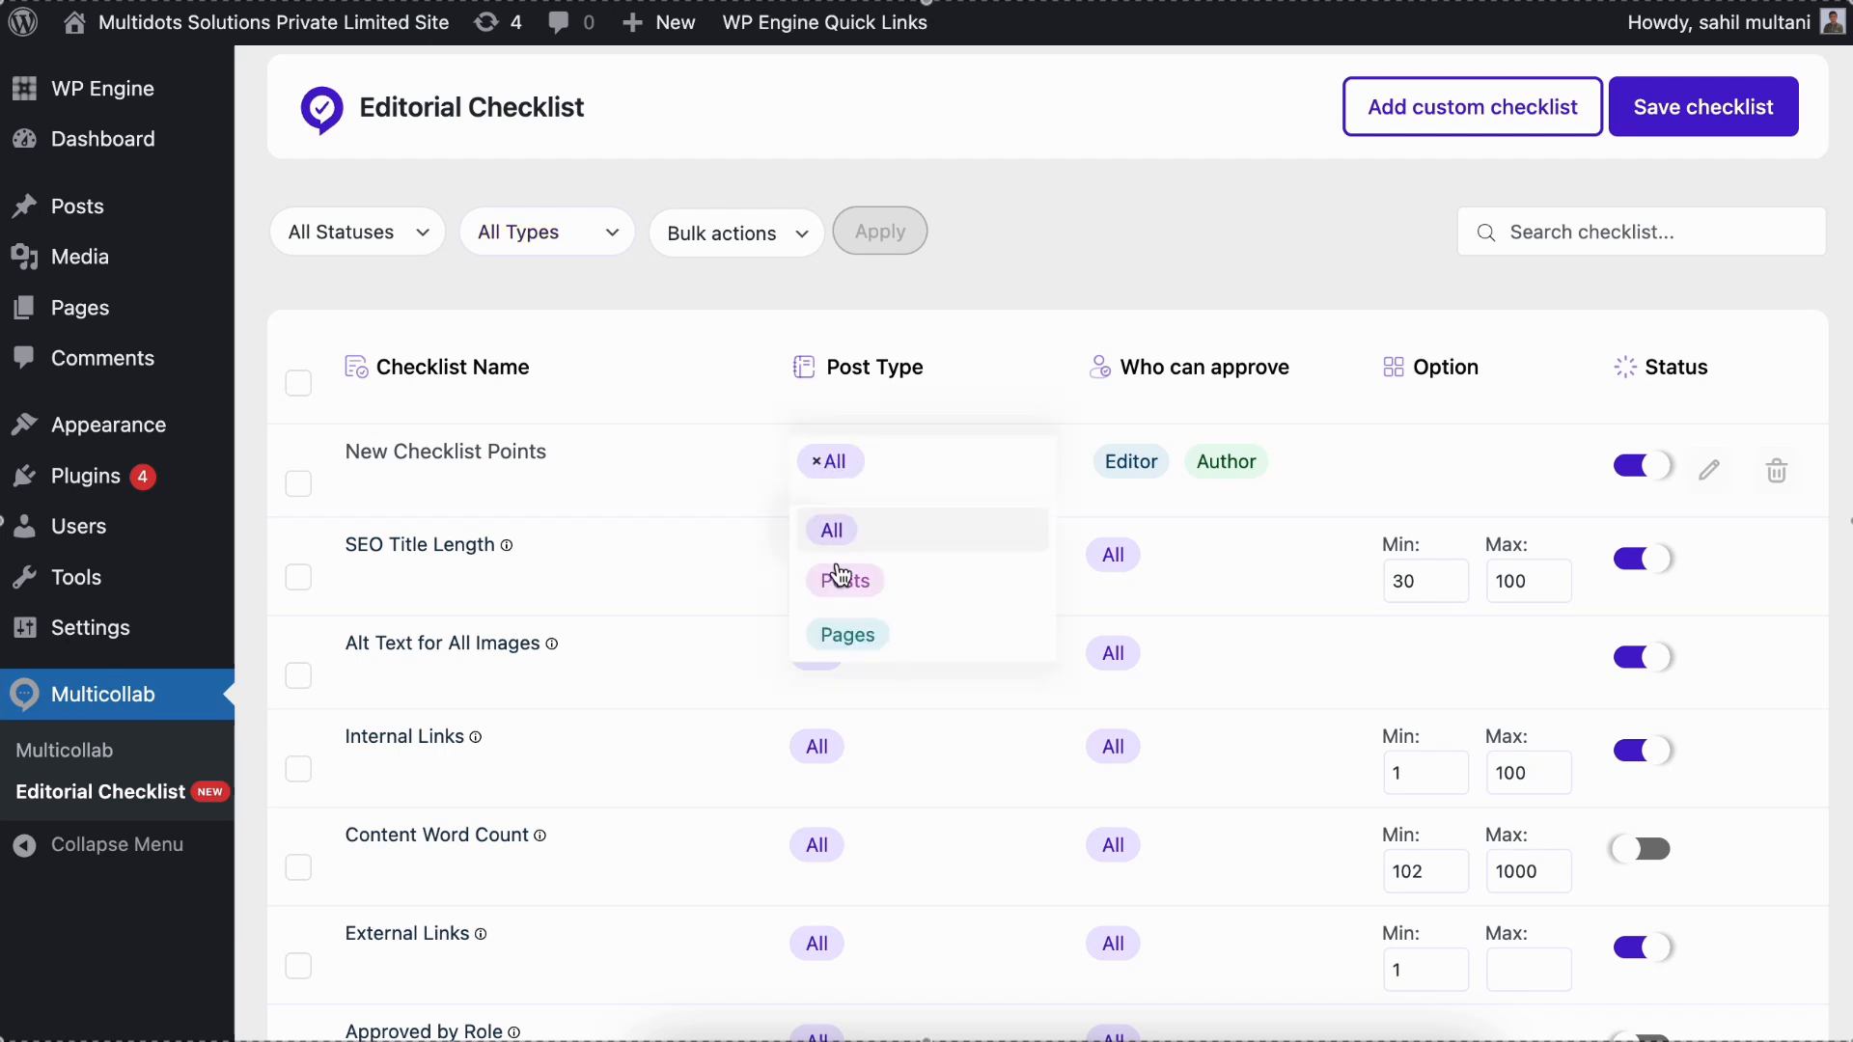
pyautogui.click(948, 424)
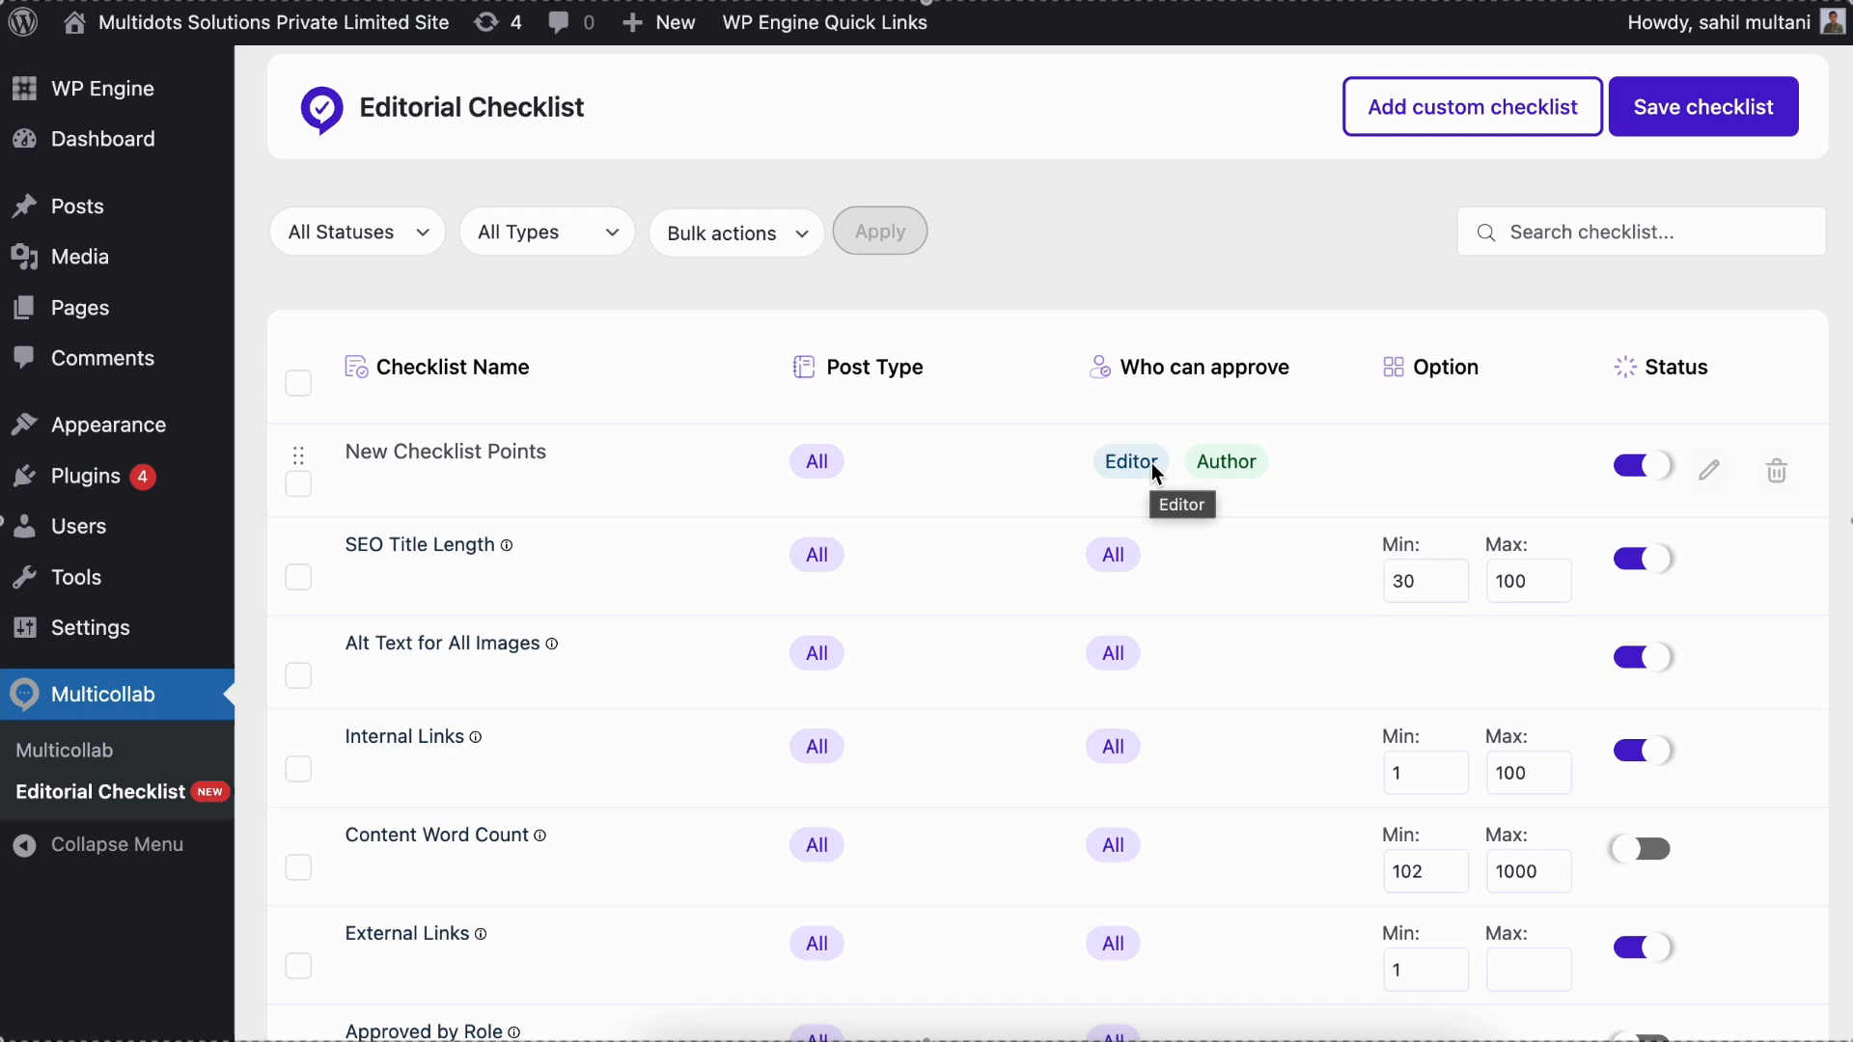
pyautogui.click(1181, 475)
pyautogui.scroll(-3, 1193, 685)
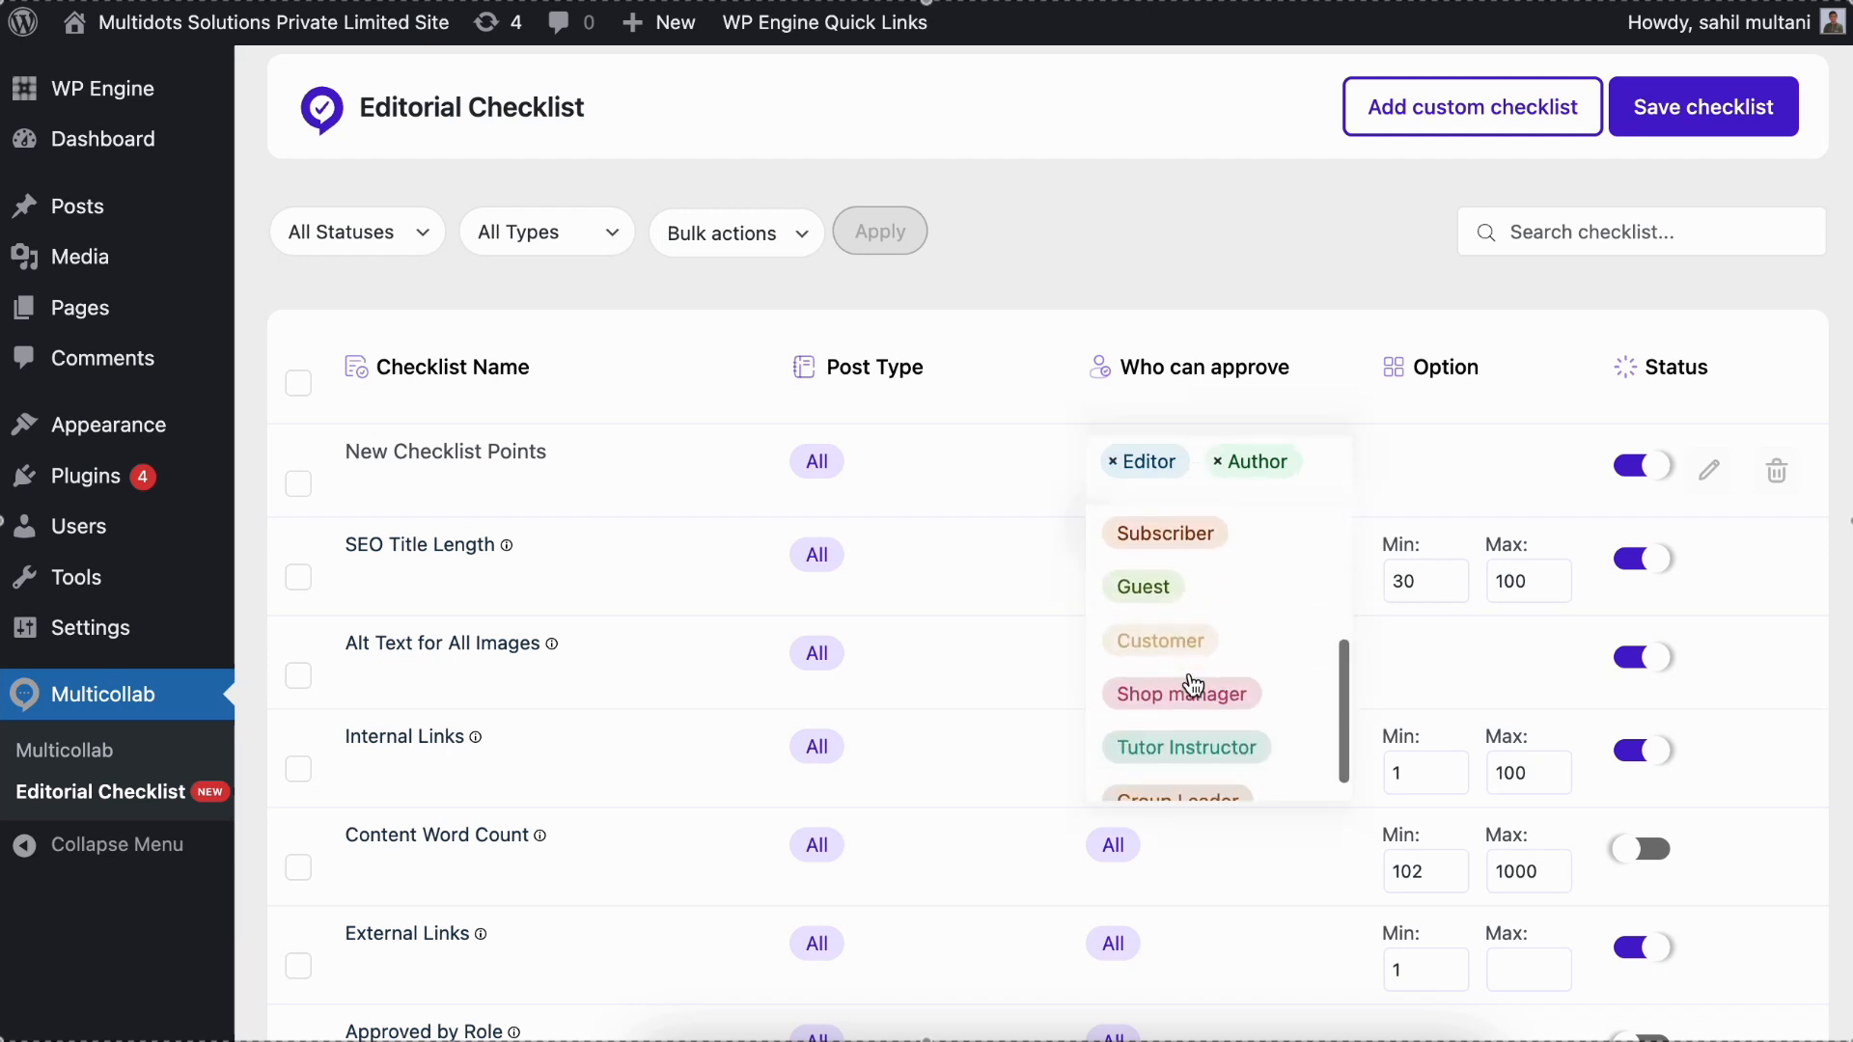
pyautogui.scroll(5, 1189, 681)
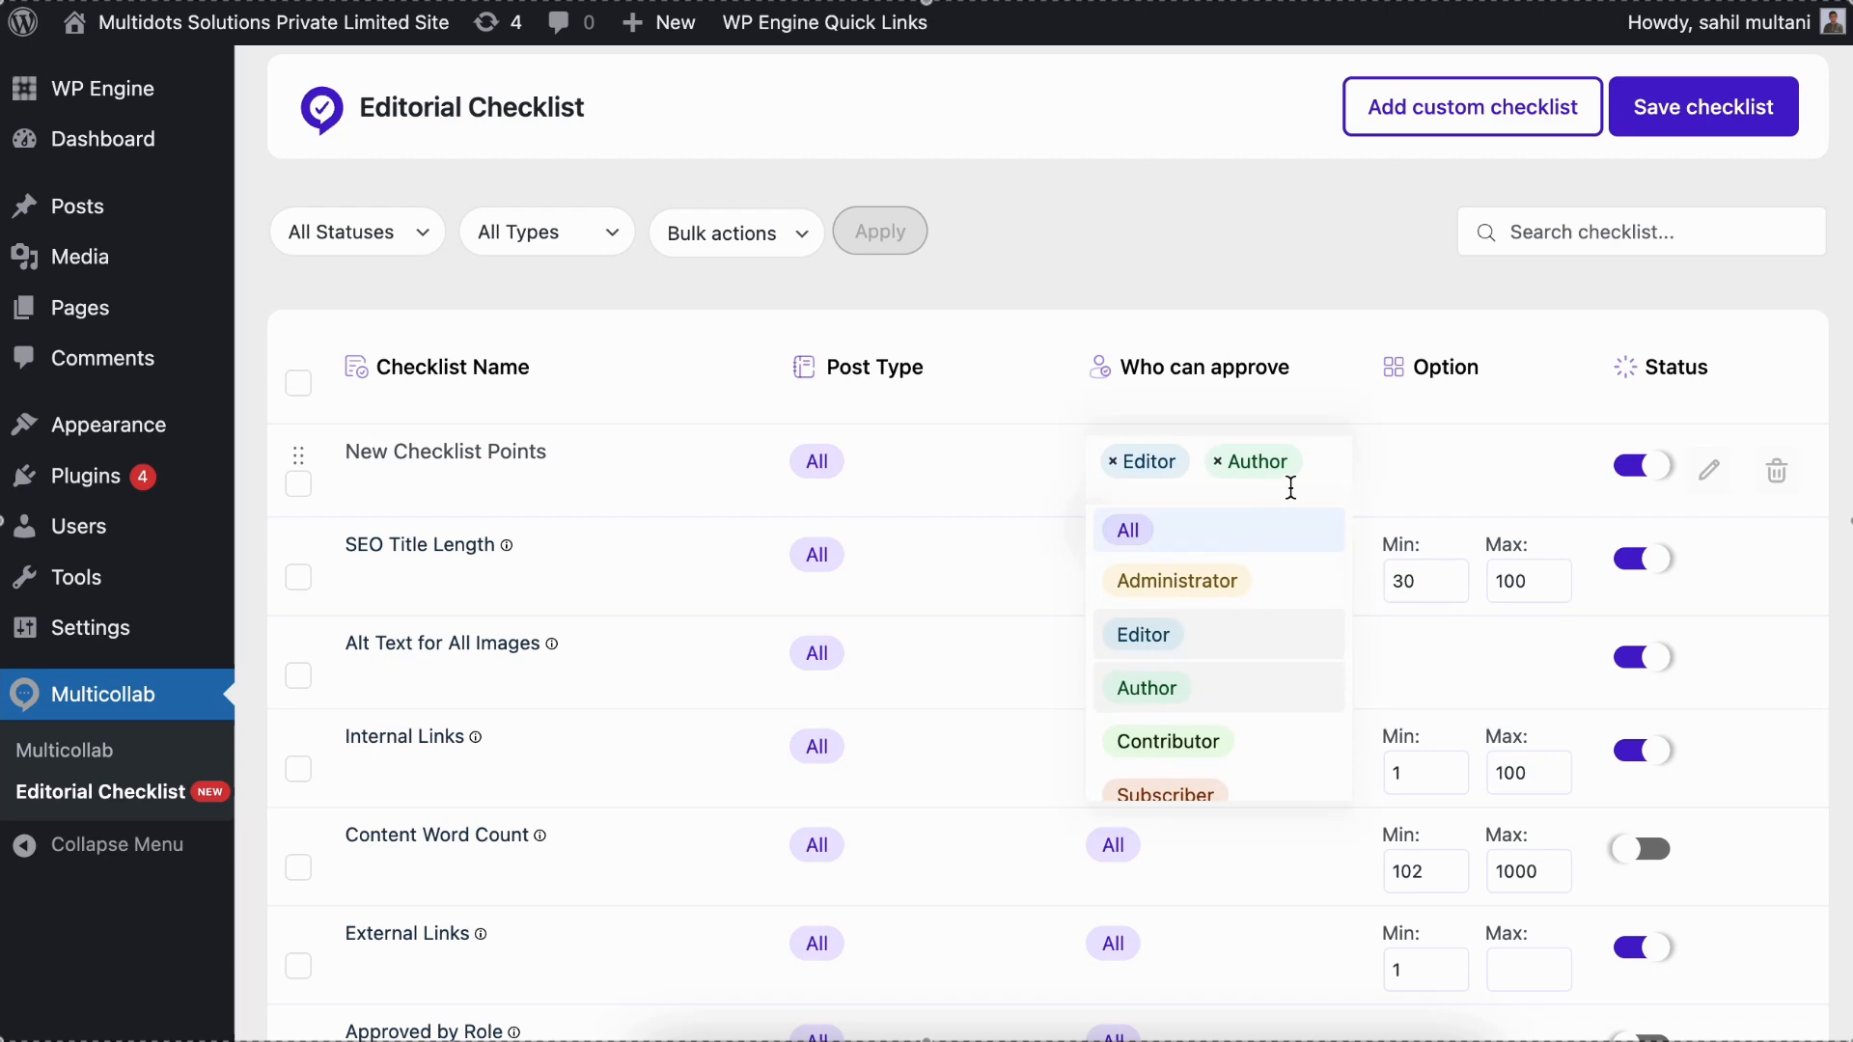
pyautogui.click(1364, 450)
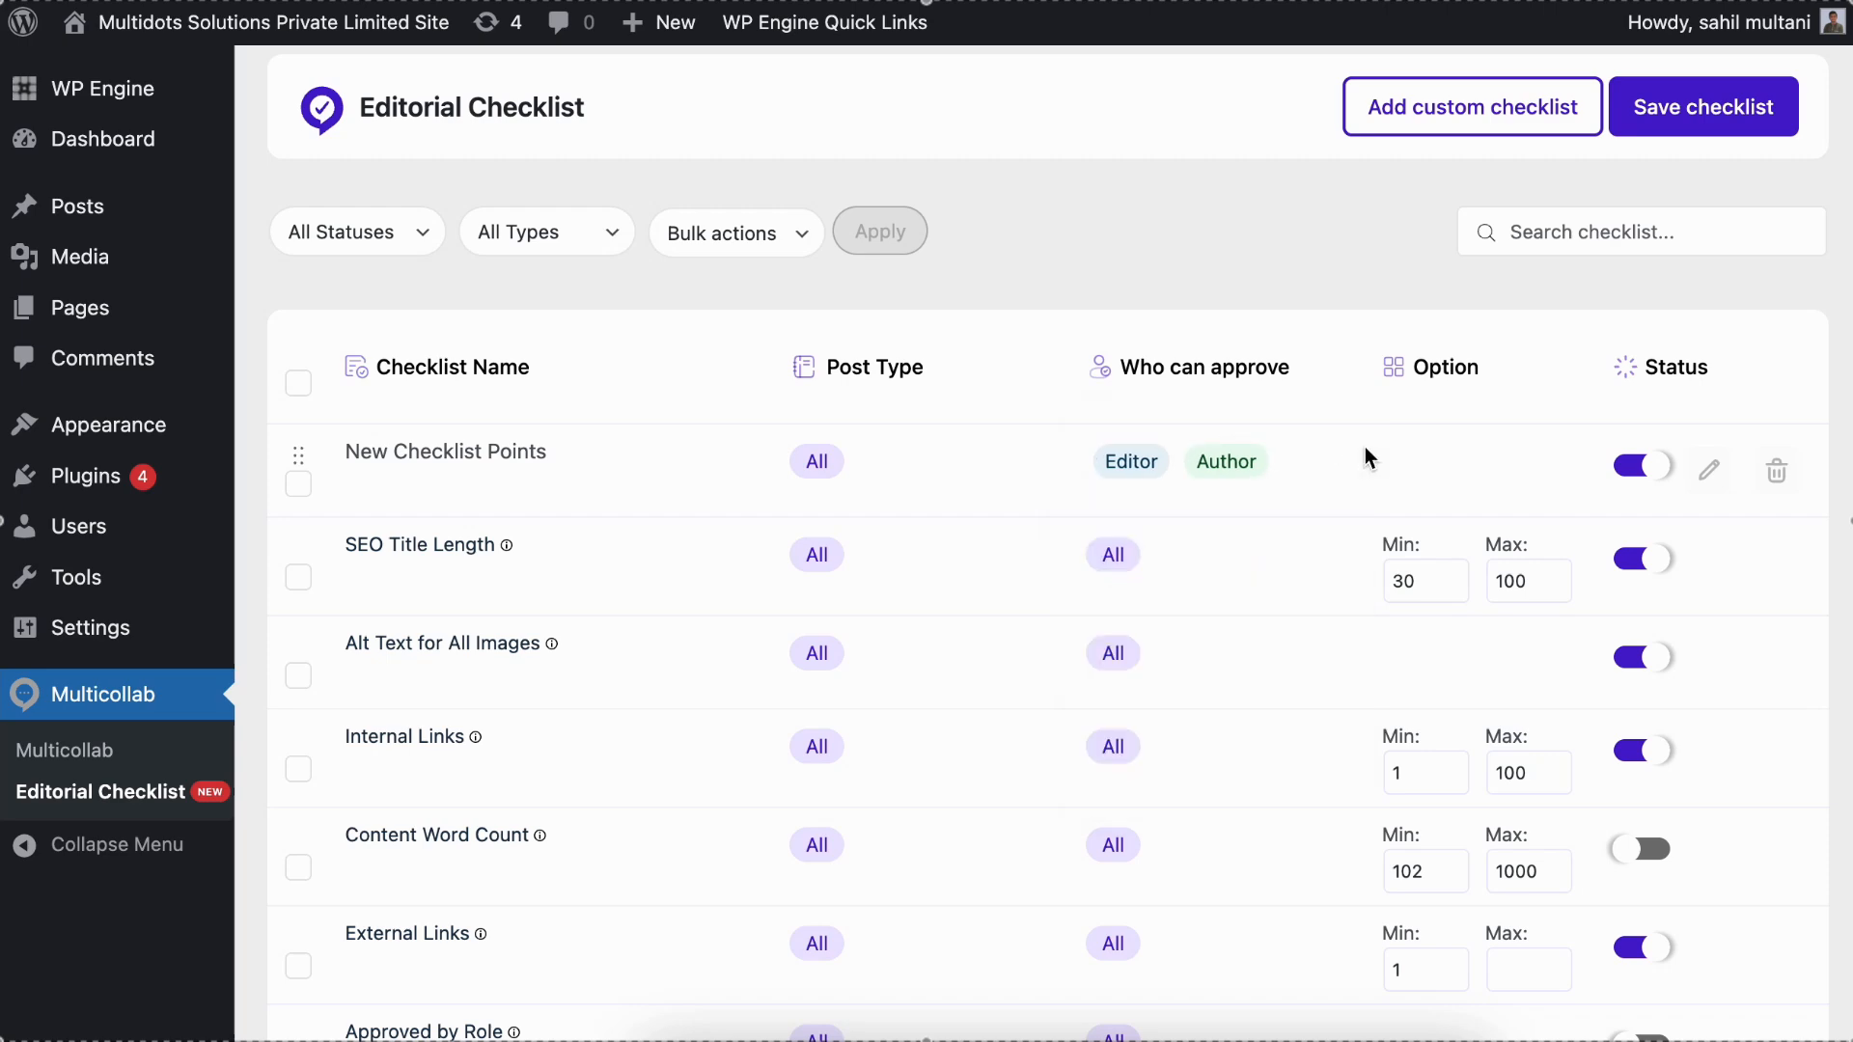
# Step: Switch the status of the Alt Text for All Images item off and on again
pyautogui.scroll(-3, 1449, 509)
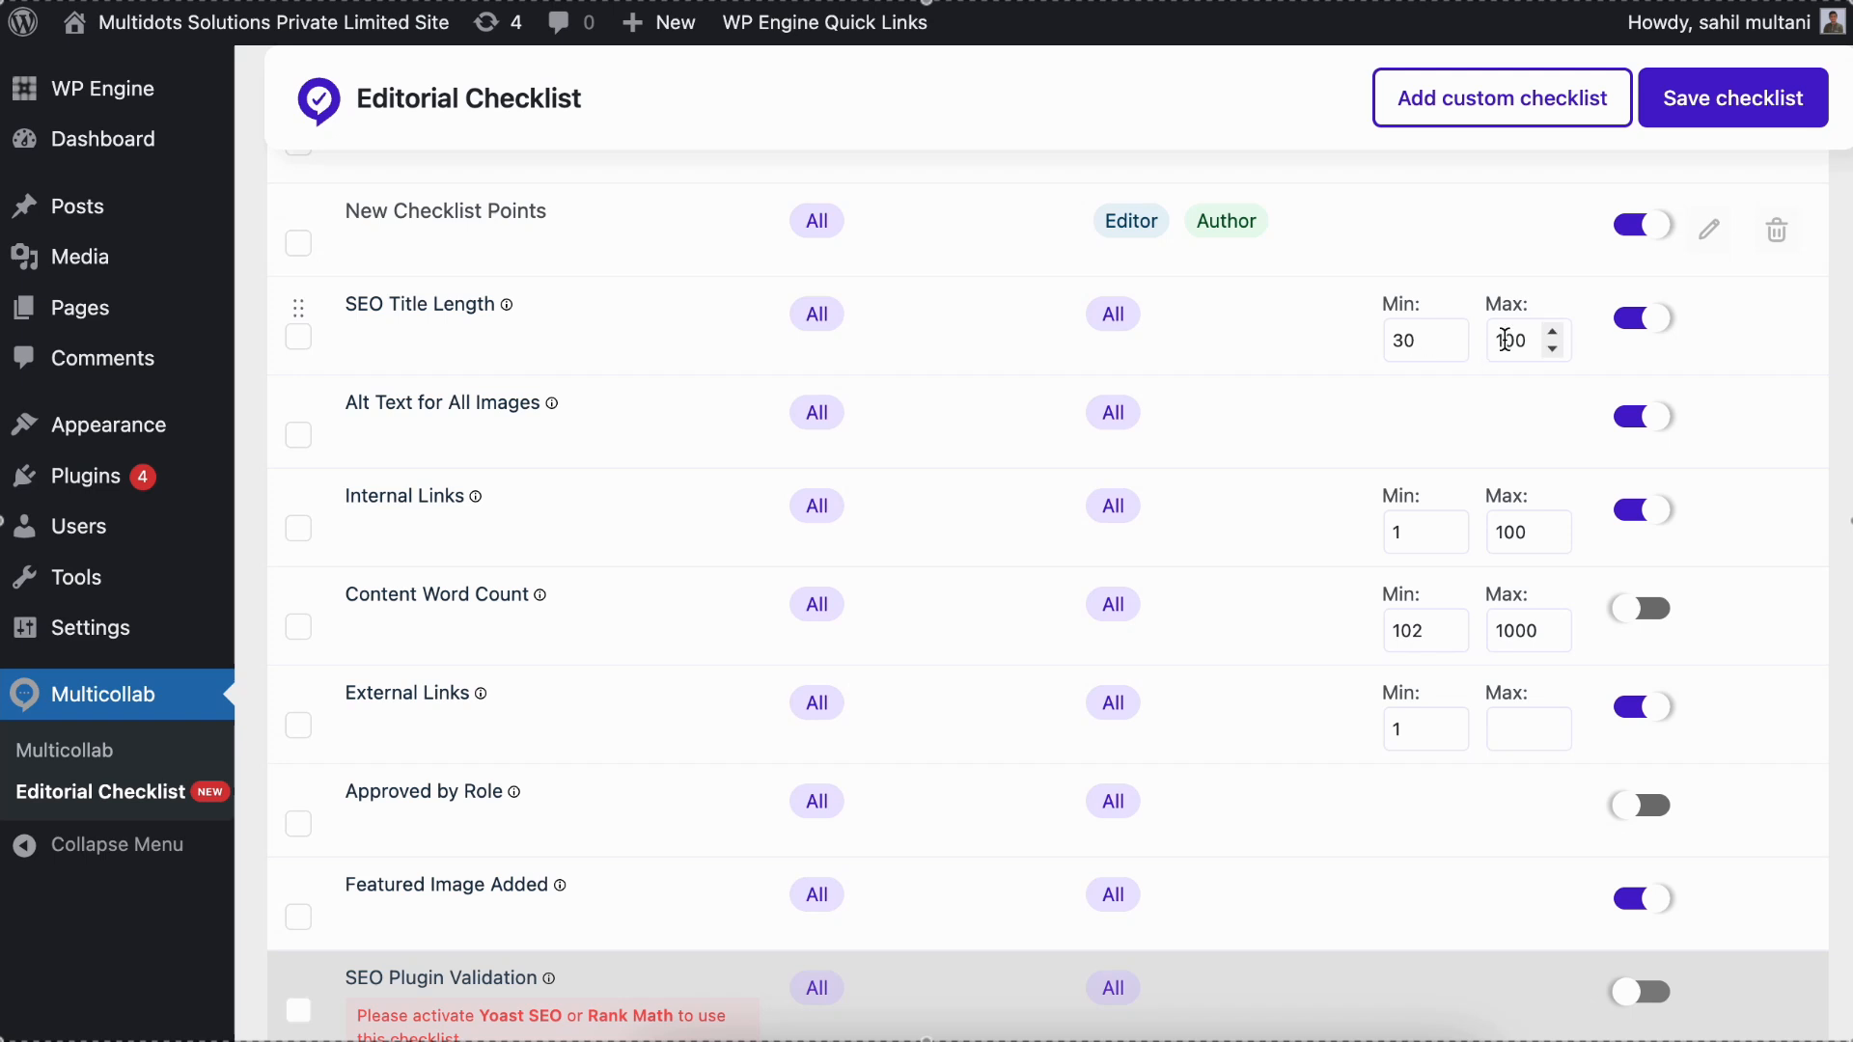
pyautogui.scroll(5, 1504, 340)
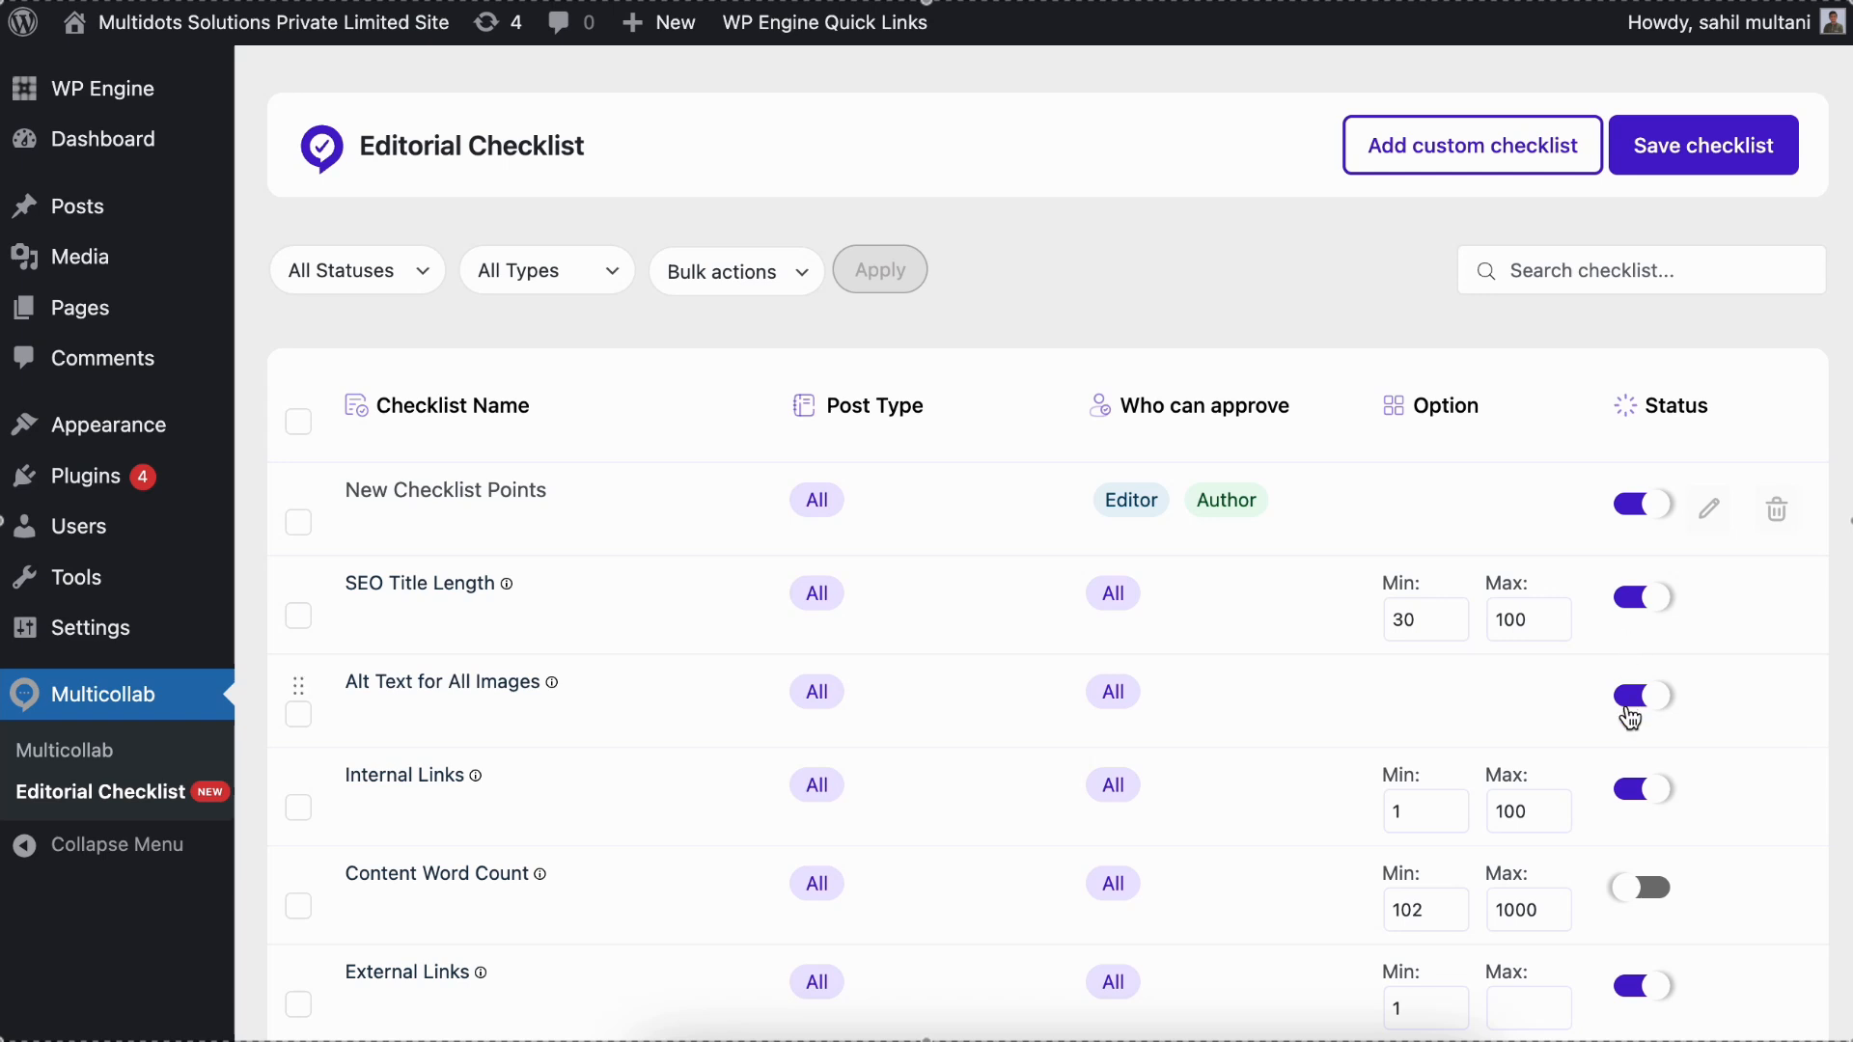
pyautogui.click(1629, 714)
pyautogui.click(1629, 714)
pyautogui.click(1643, 709)
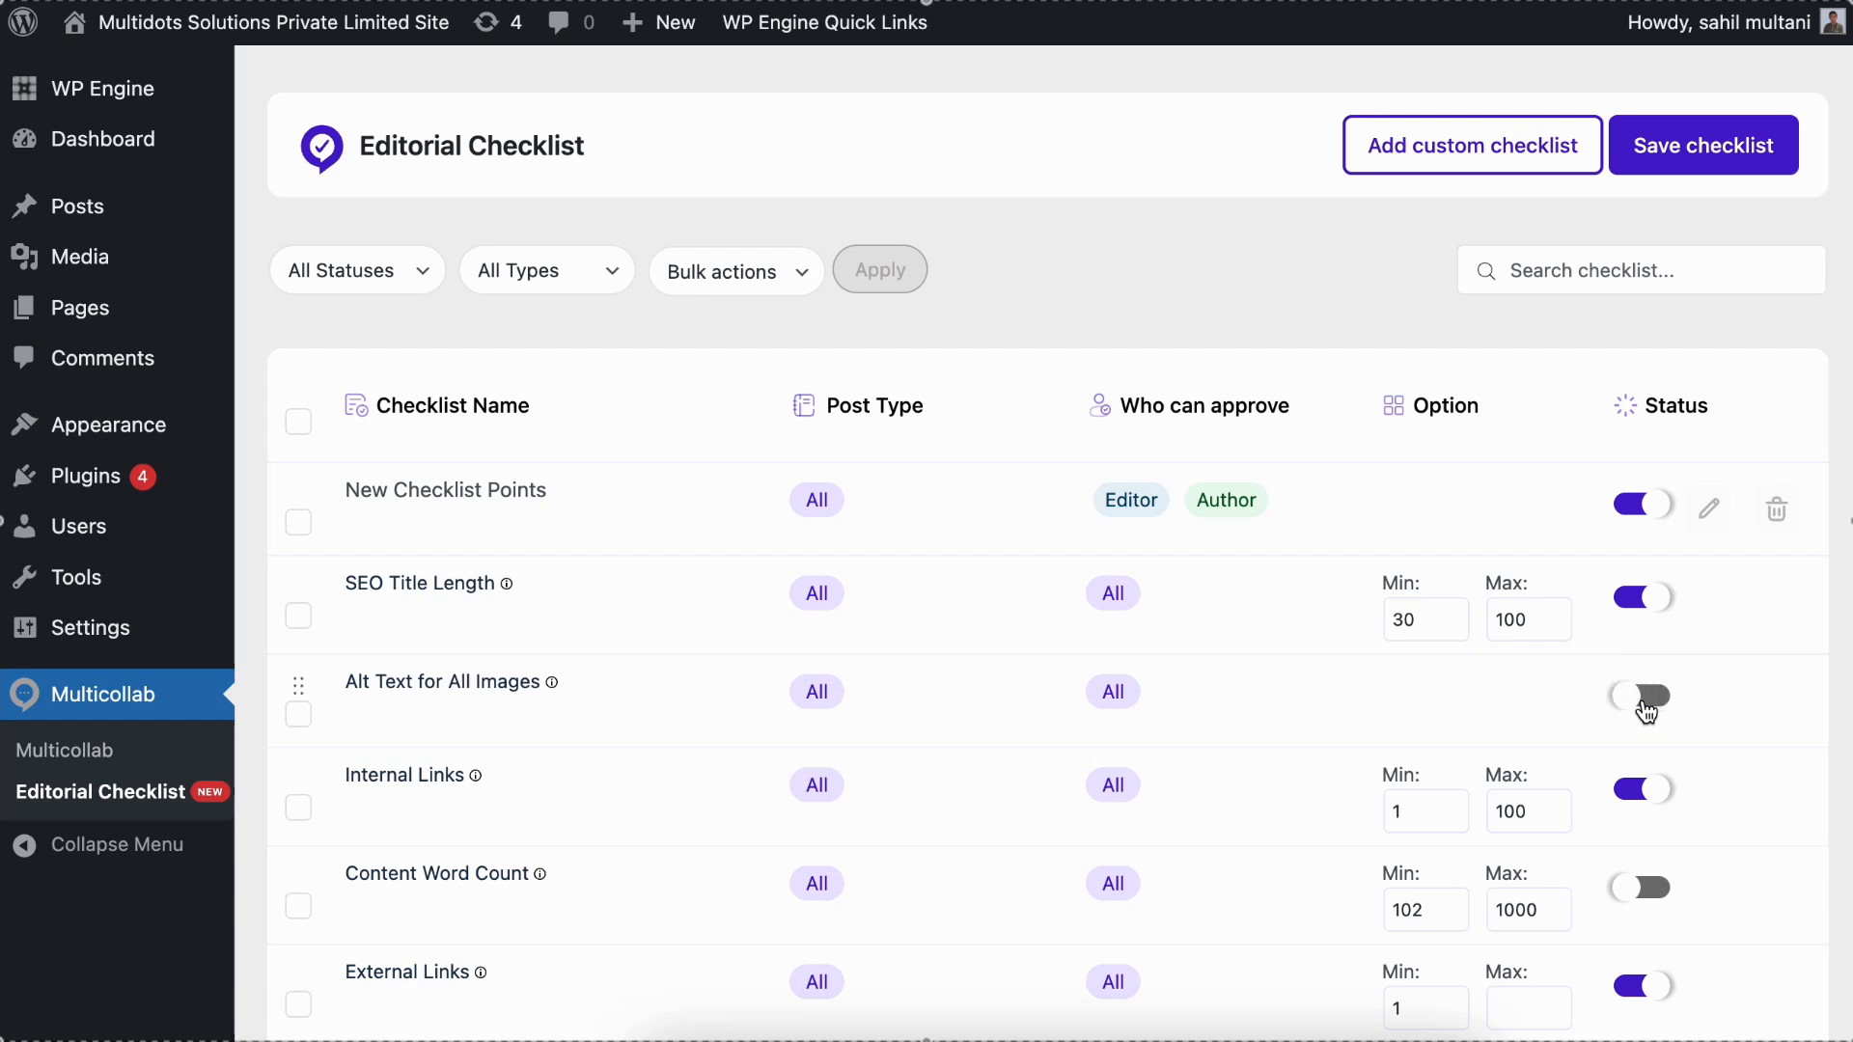
pyautogui.click(1646, 712)
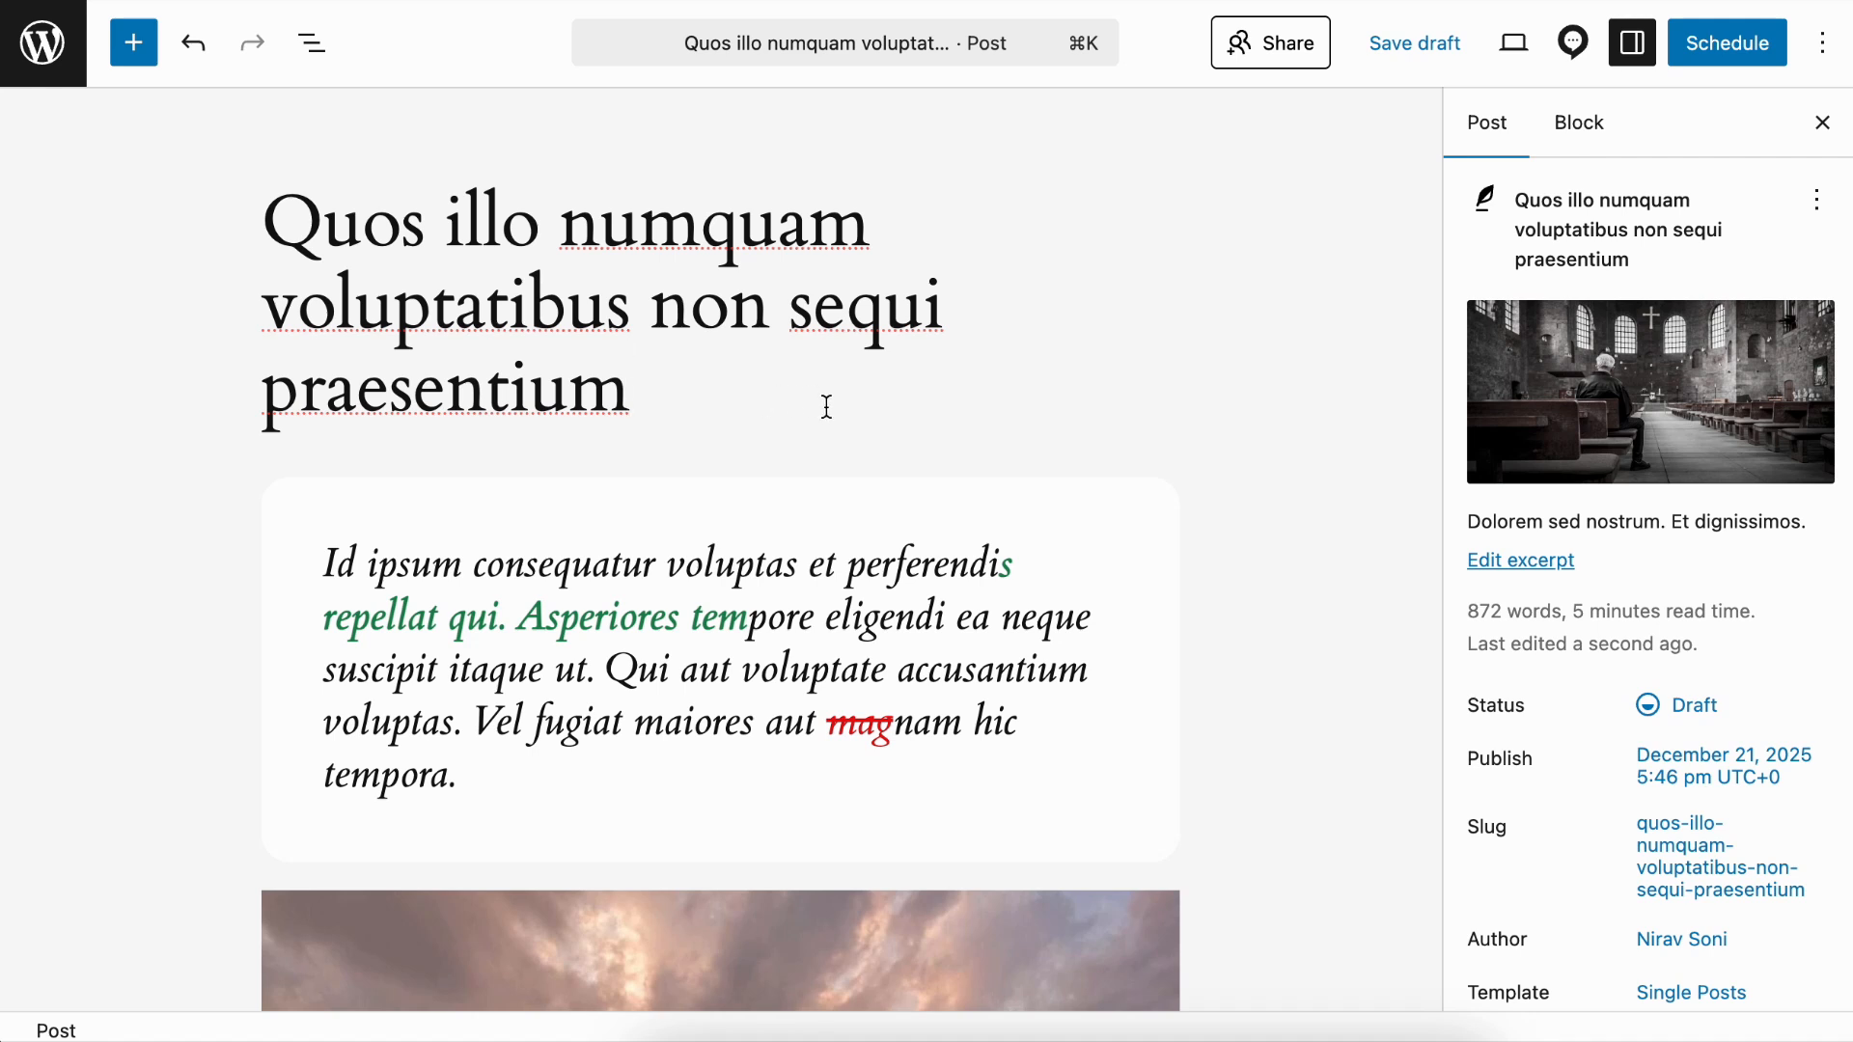
# Step: In the post editor, open the Multicollab sidebar and examine which Editorial Checklist items are completed or outstanding
pyautogui.click(1575, 42)
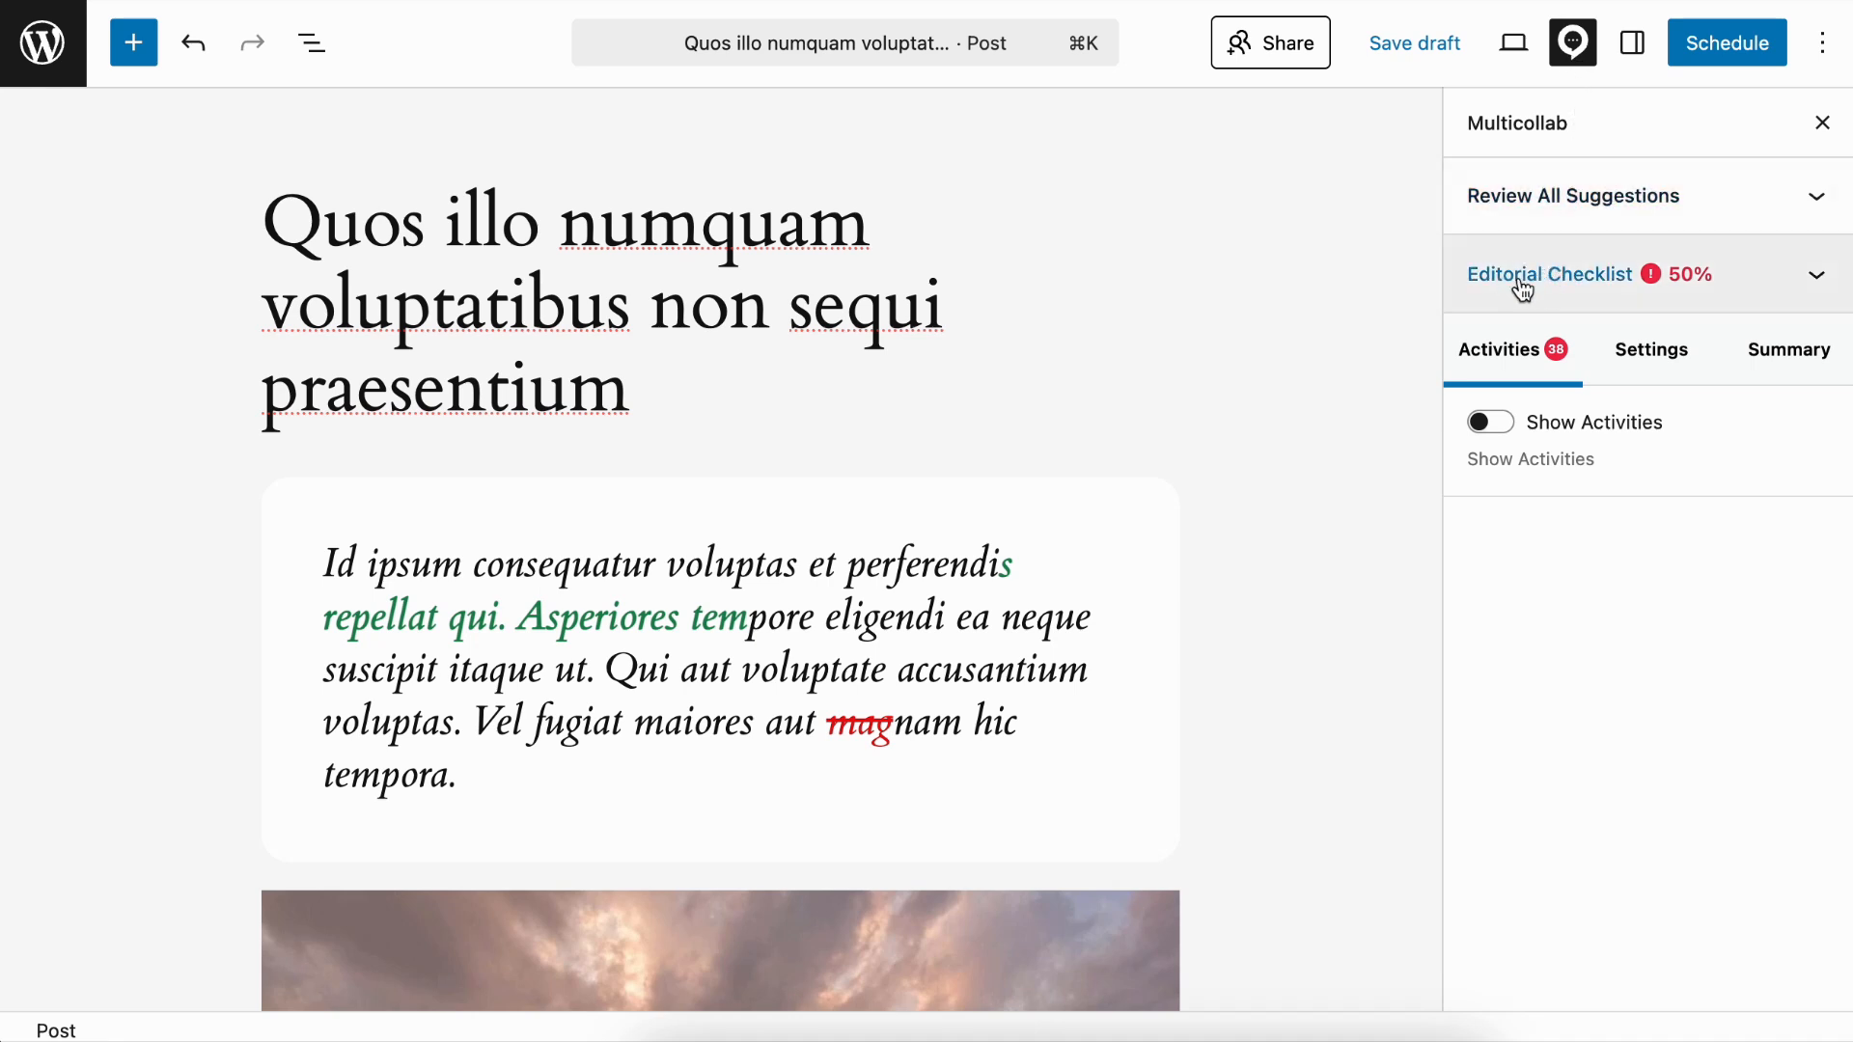
pyautogui.click(1574, 295)
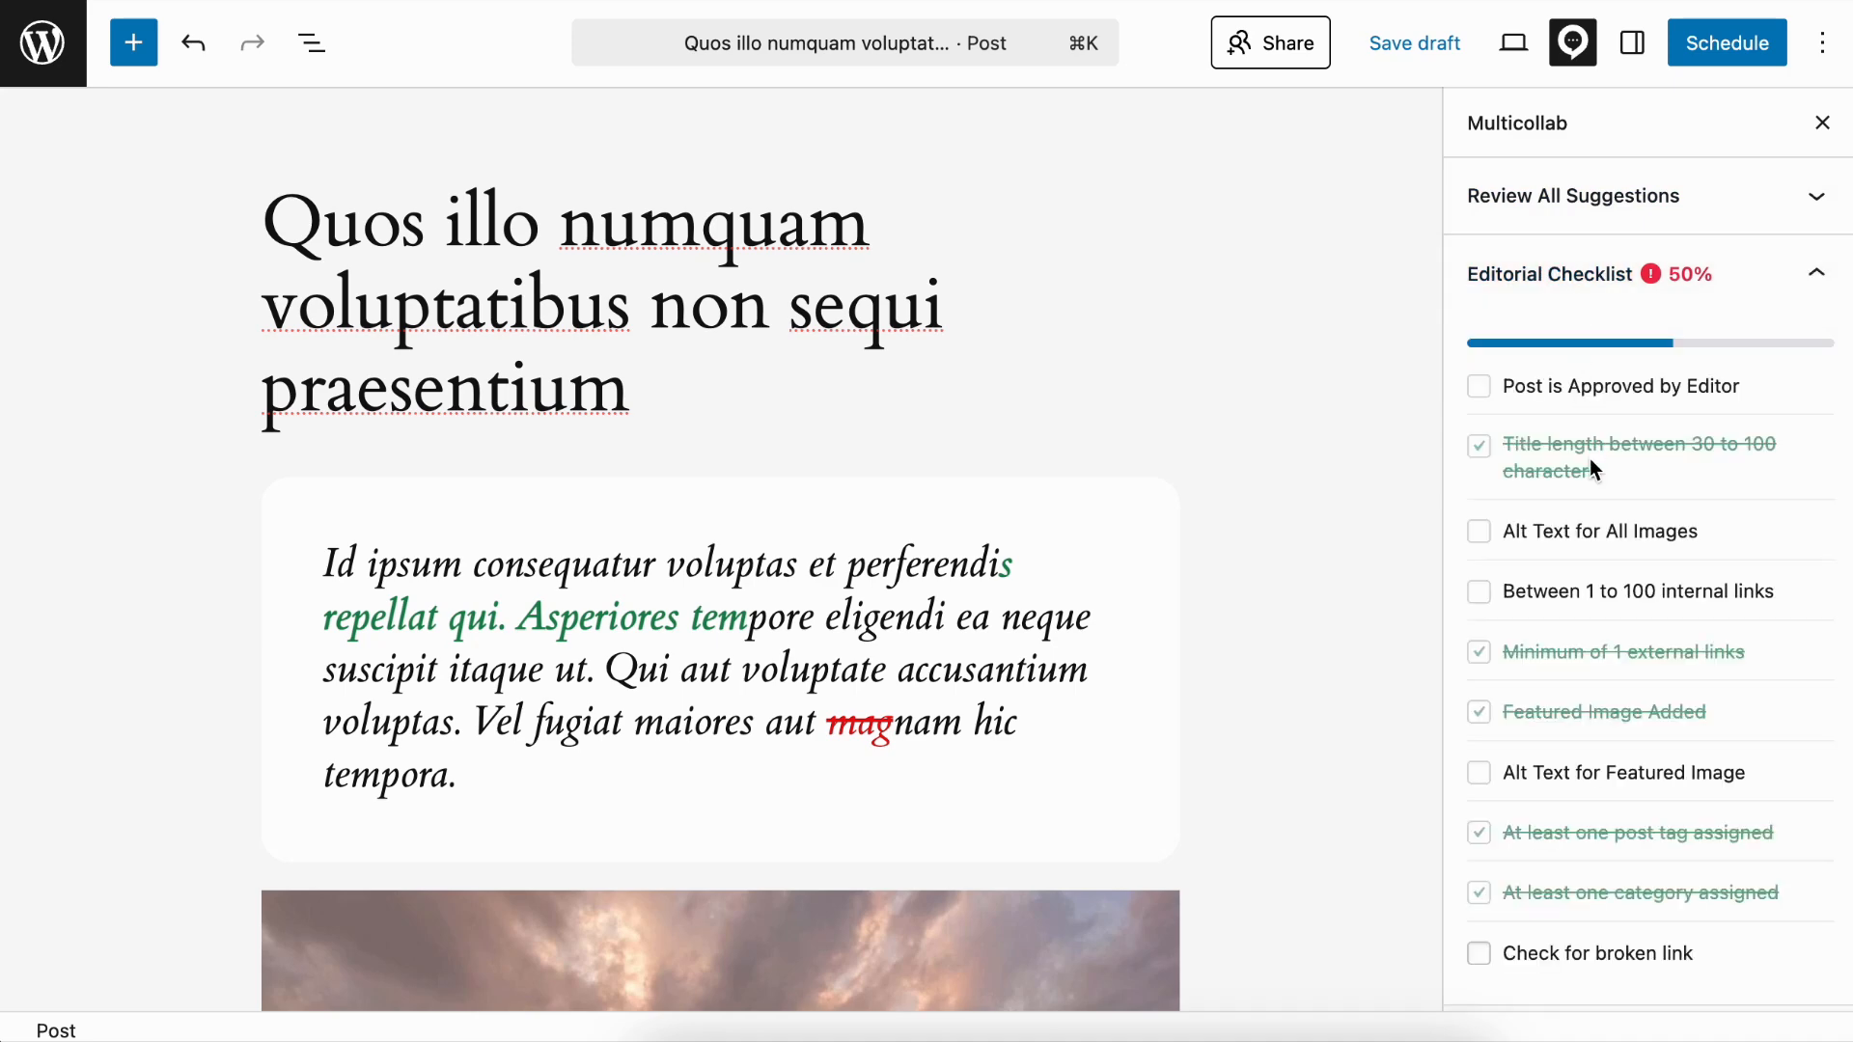
pyautogui.scroll(-2, 1591, 500)
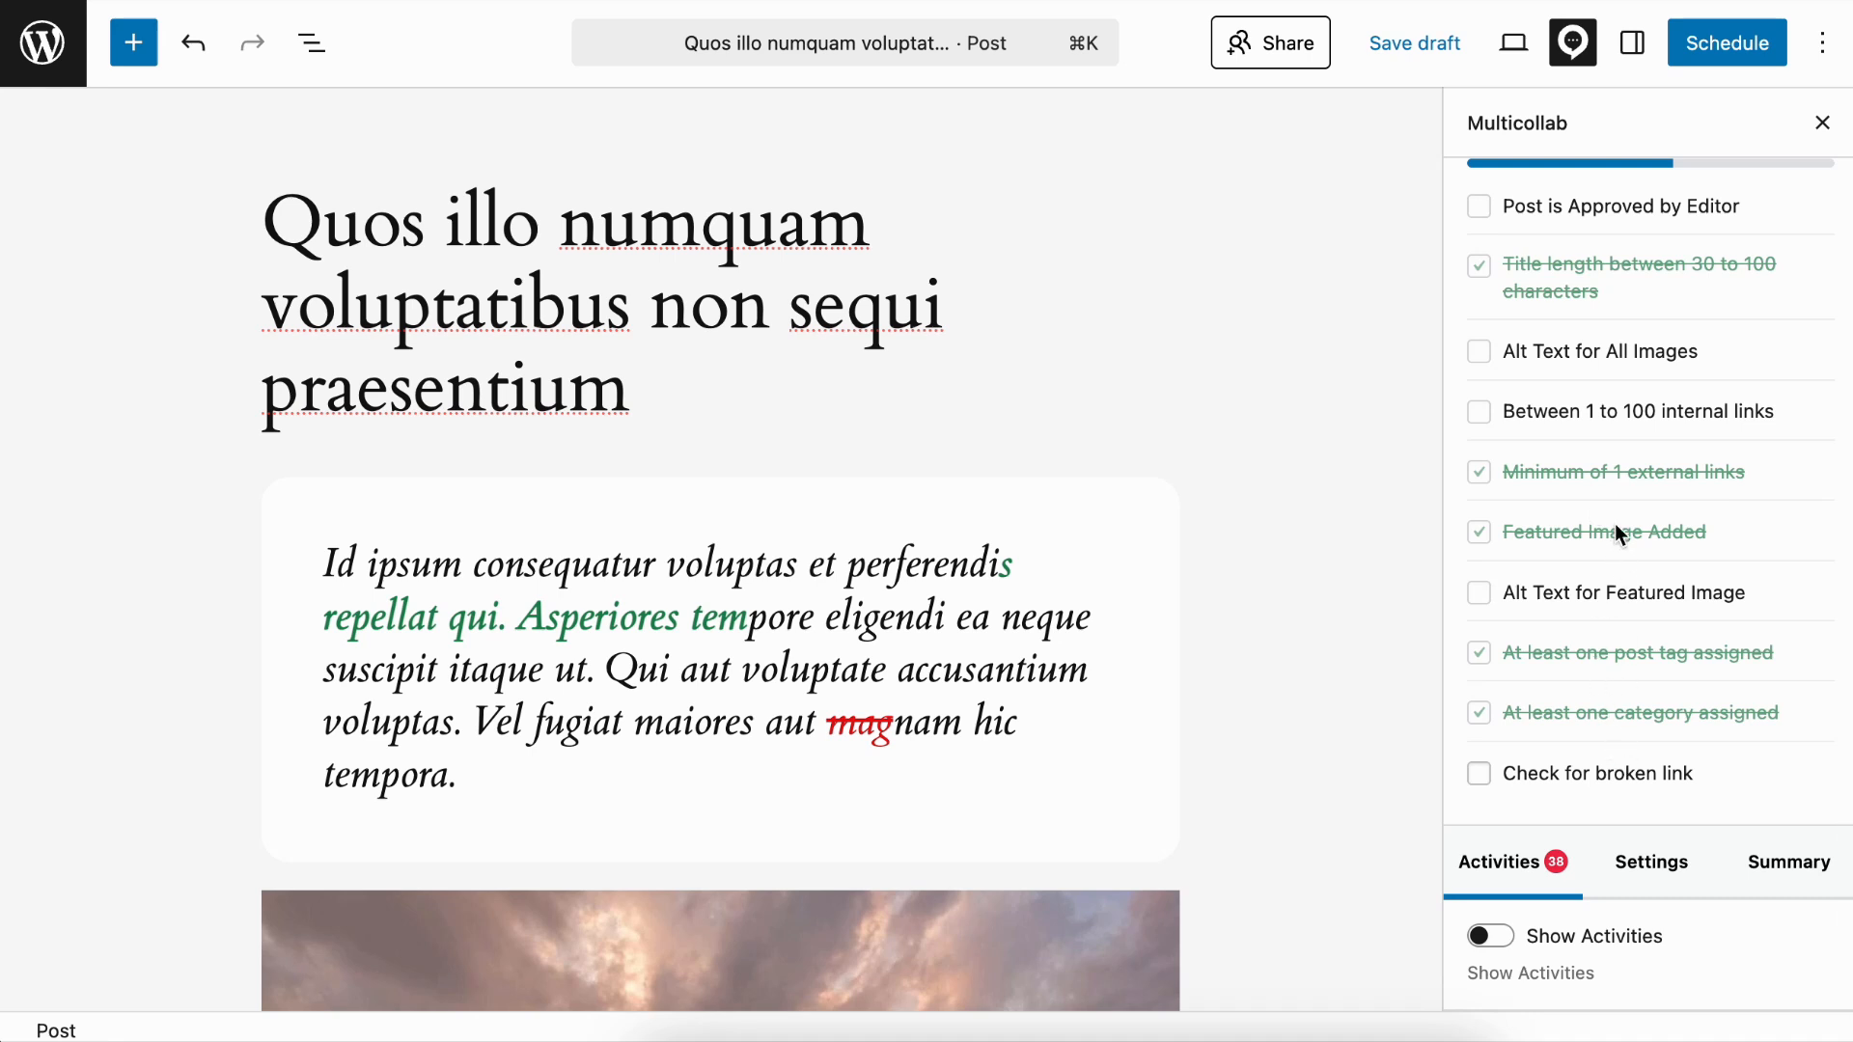
pyautogui.scroll(1, 1612, 502)
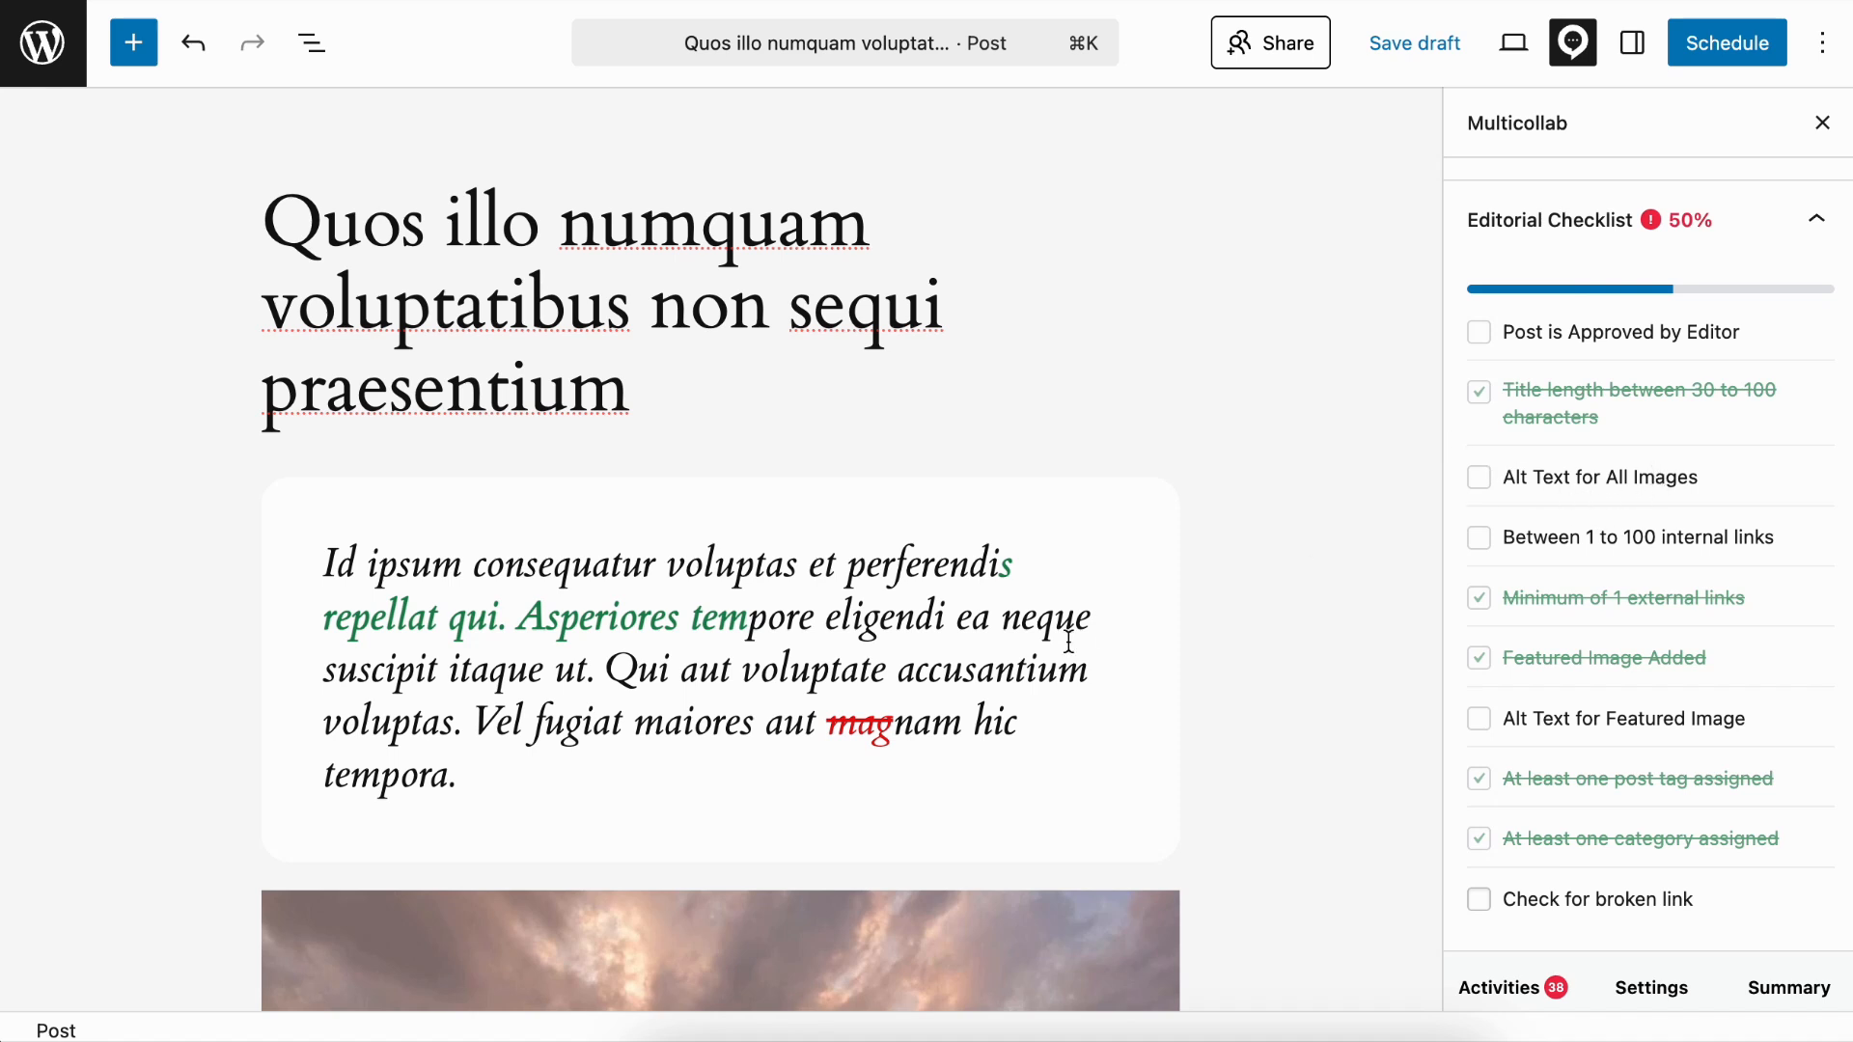
# Step: Replace the landscape image below the quote with the forest image from the Media Library that has the alt text "Alt for image"
pyautogui.scroll(-5, 869, 818)
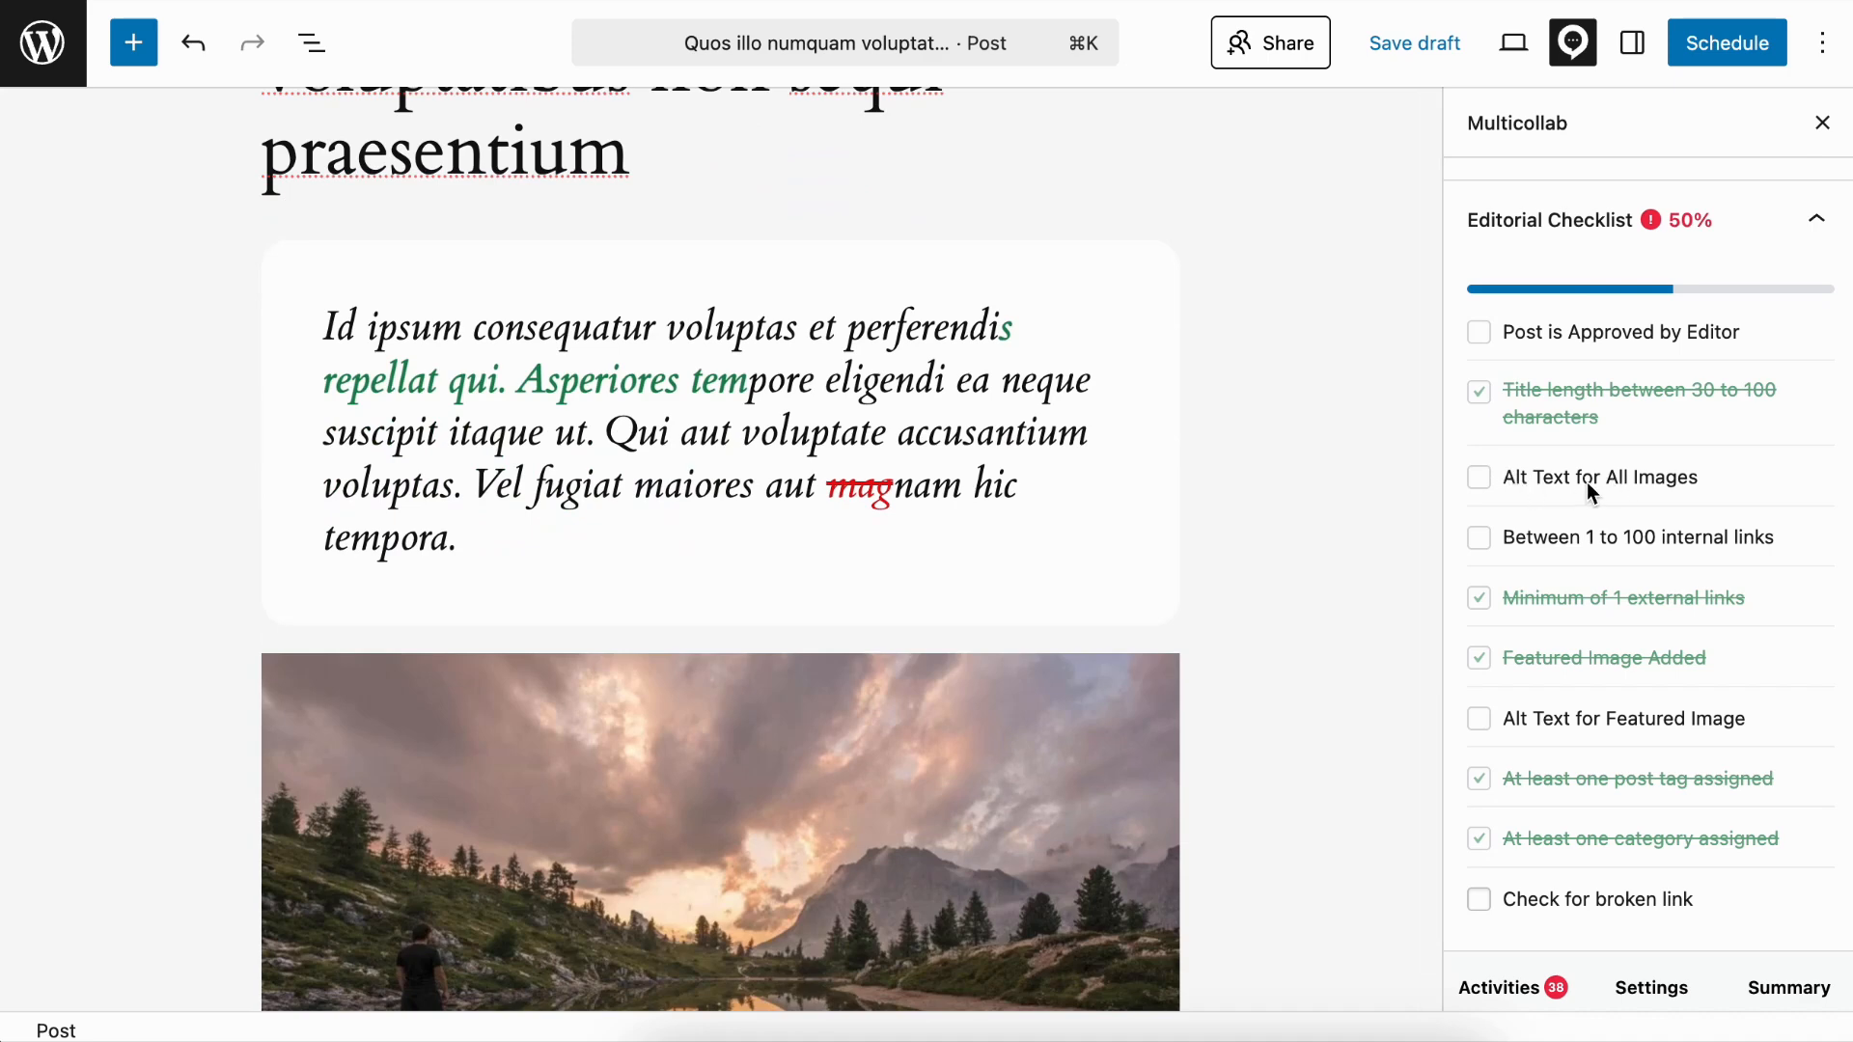
pyautogui.scroll(-6, 1103, 512)
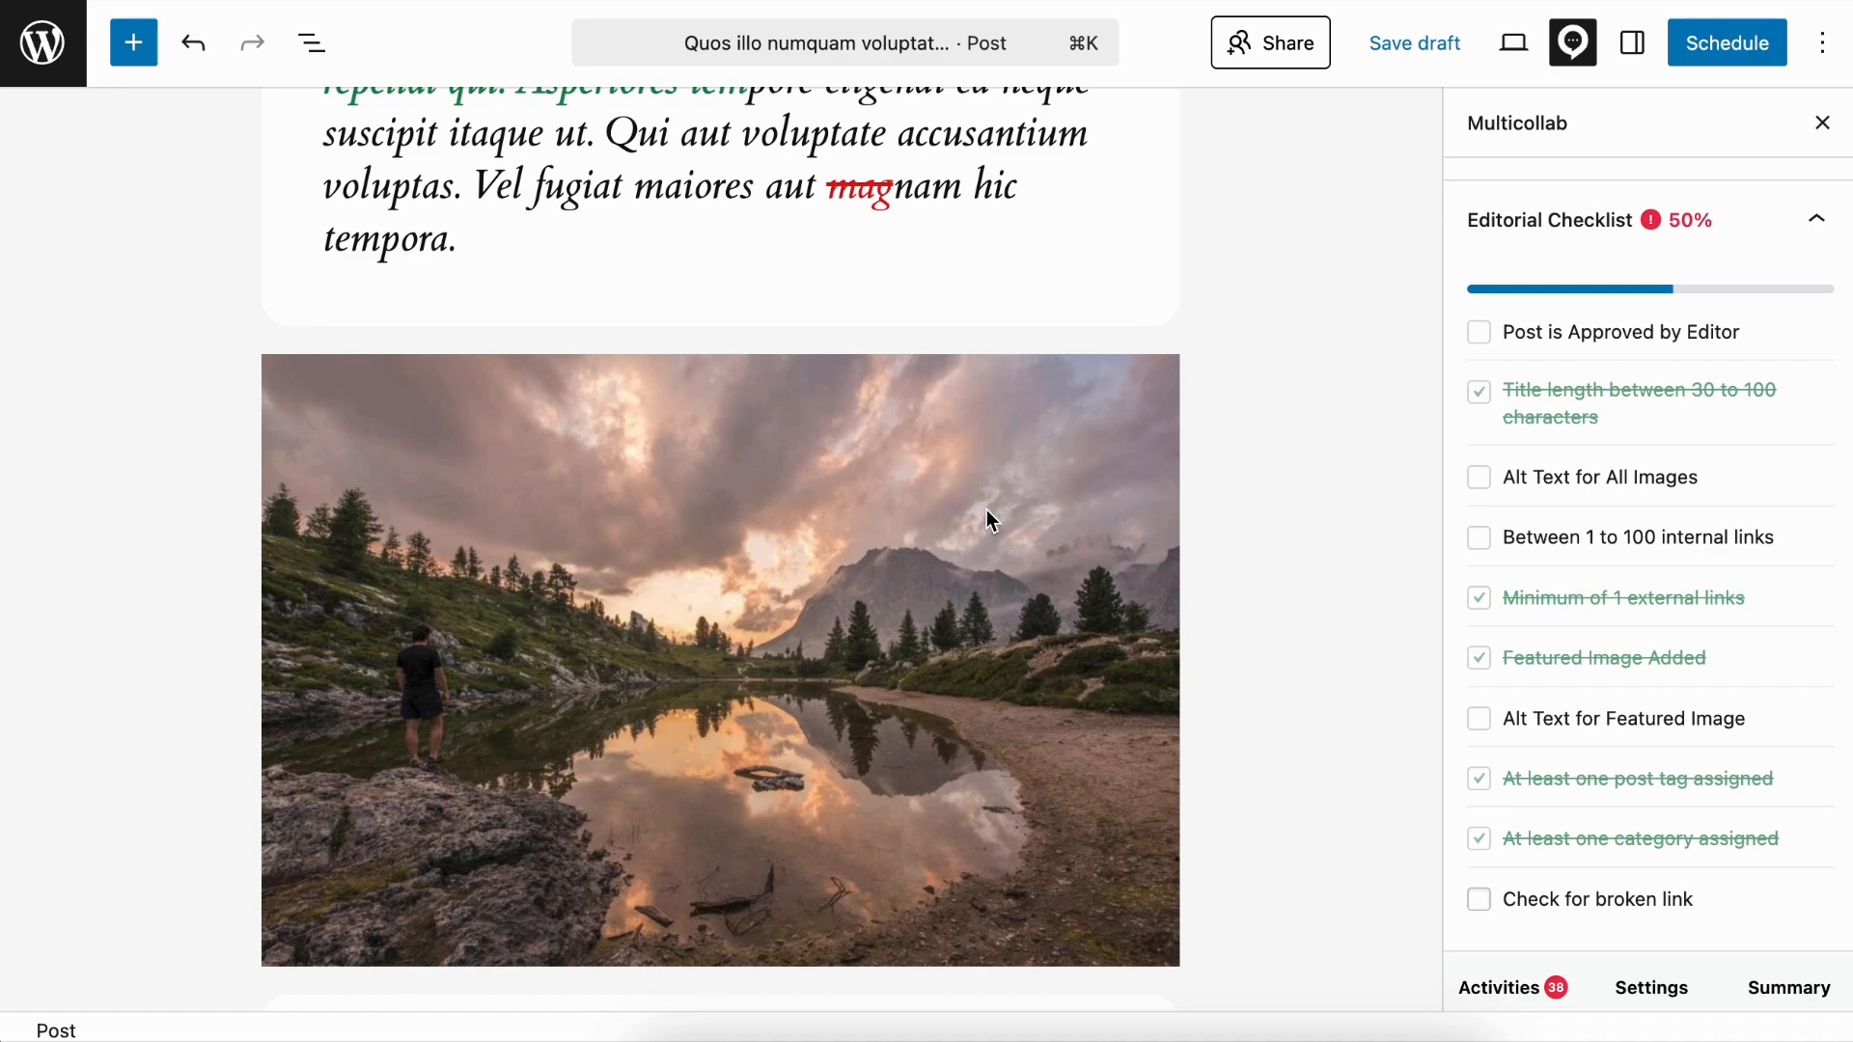
pyautogui.click(987, 519)
pyautogui.click(890, 307)
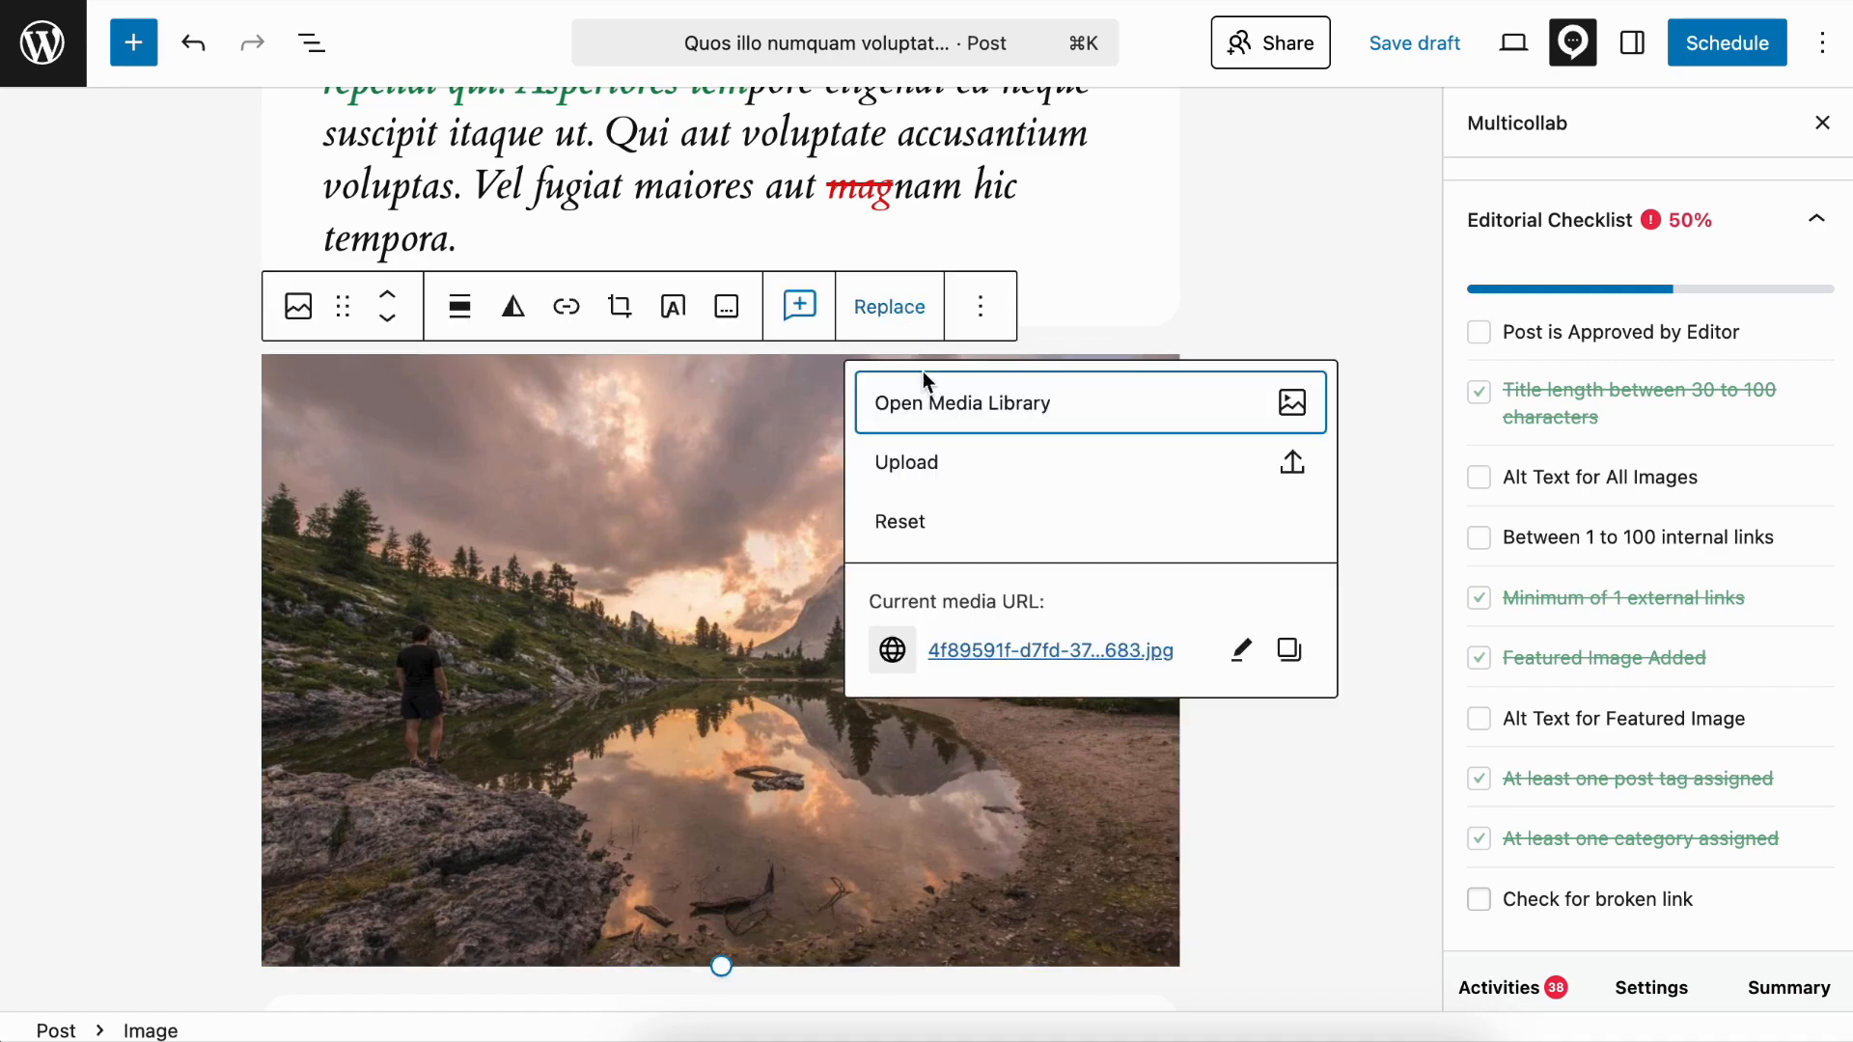
pyautogui.click(935, 399)
pyautogui.click(855, 411)
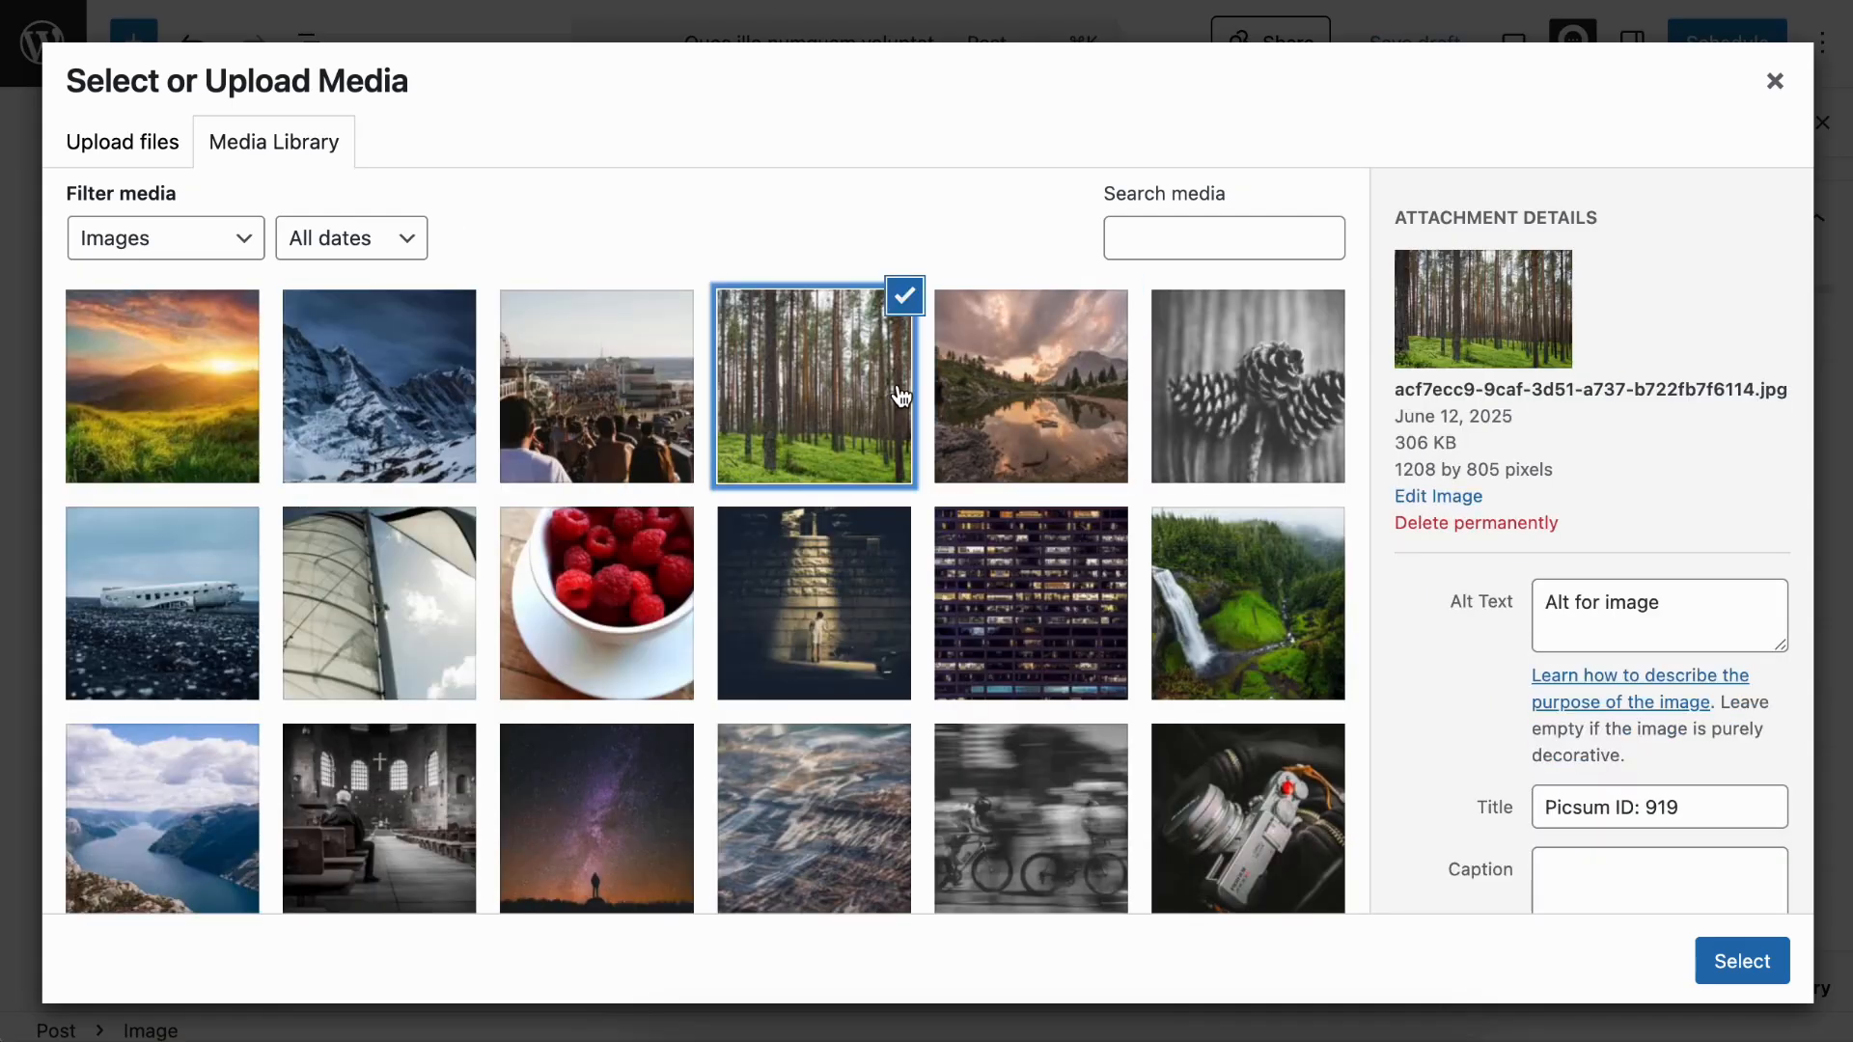
pyautogui.click(1748, 977)
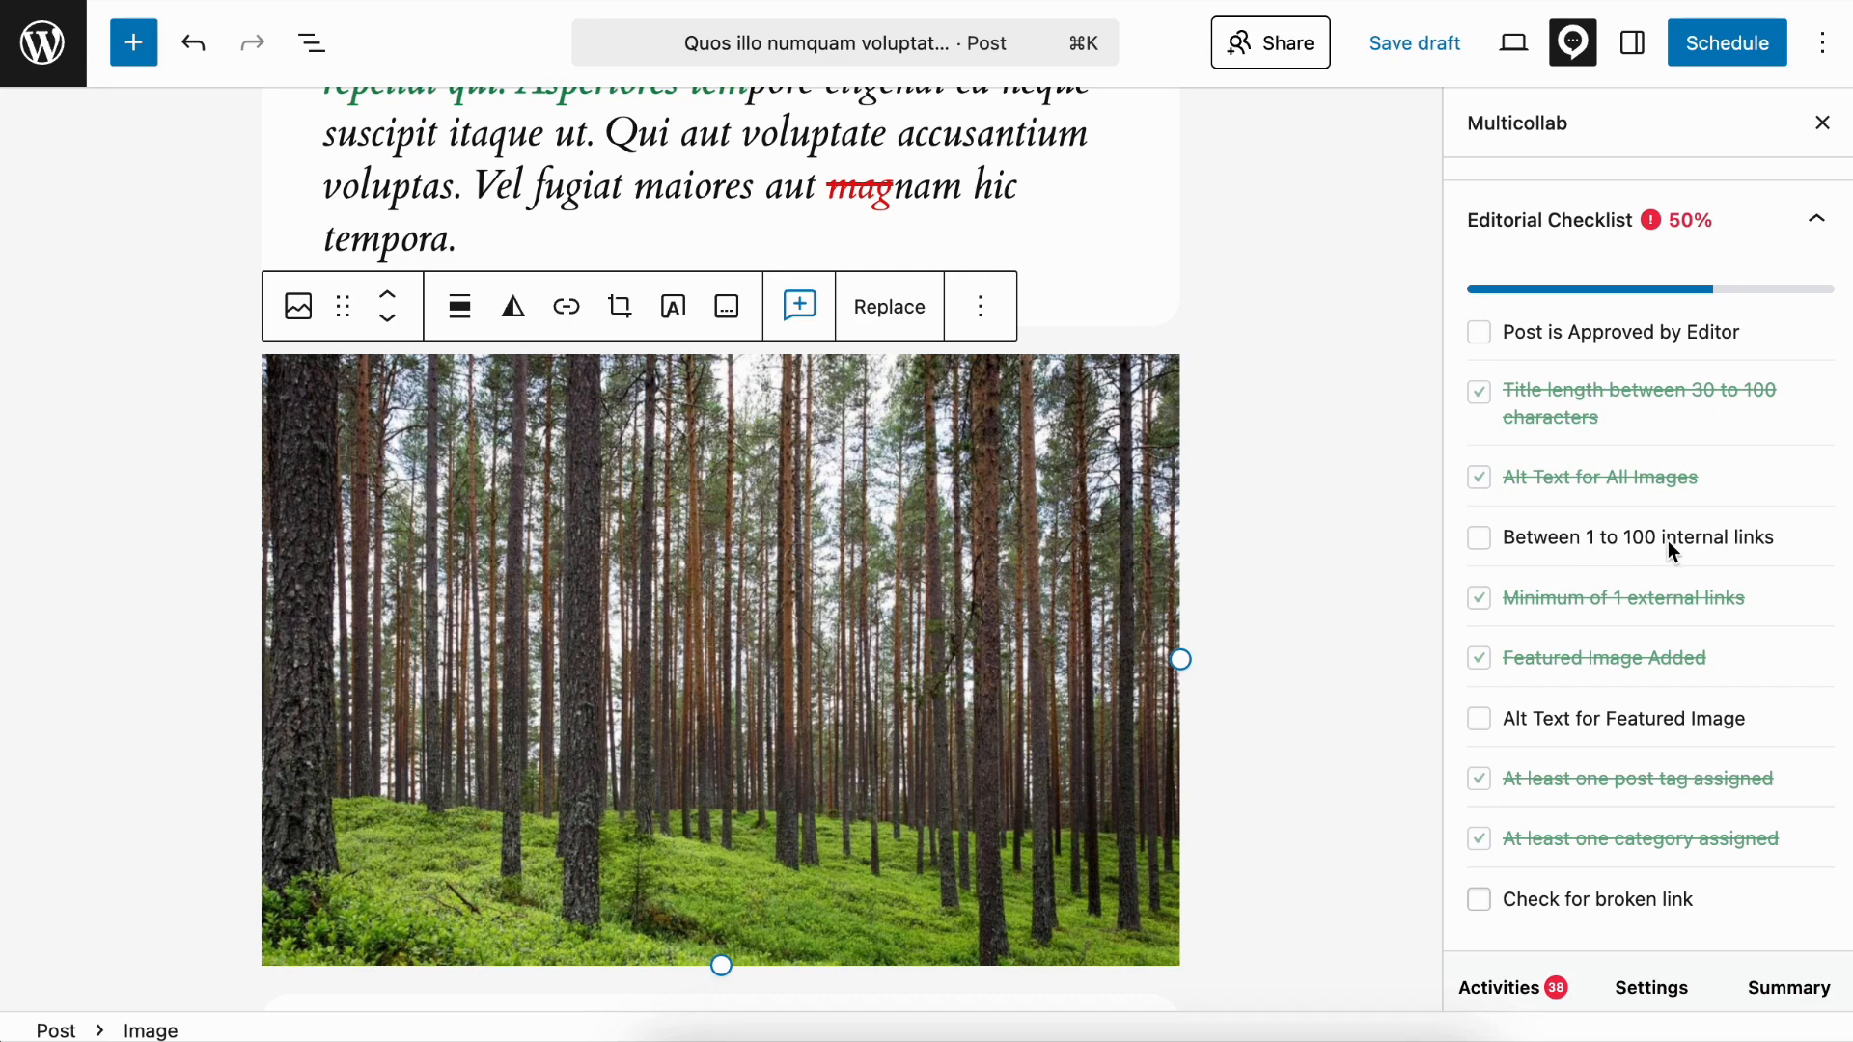
# Step: Link the word "accusantium" in the quote to a suggested internal page of the site
pyautogui.scroll(4, 1004, 413)
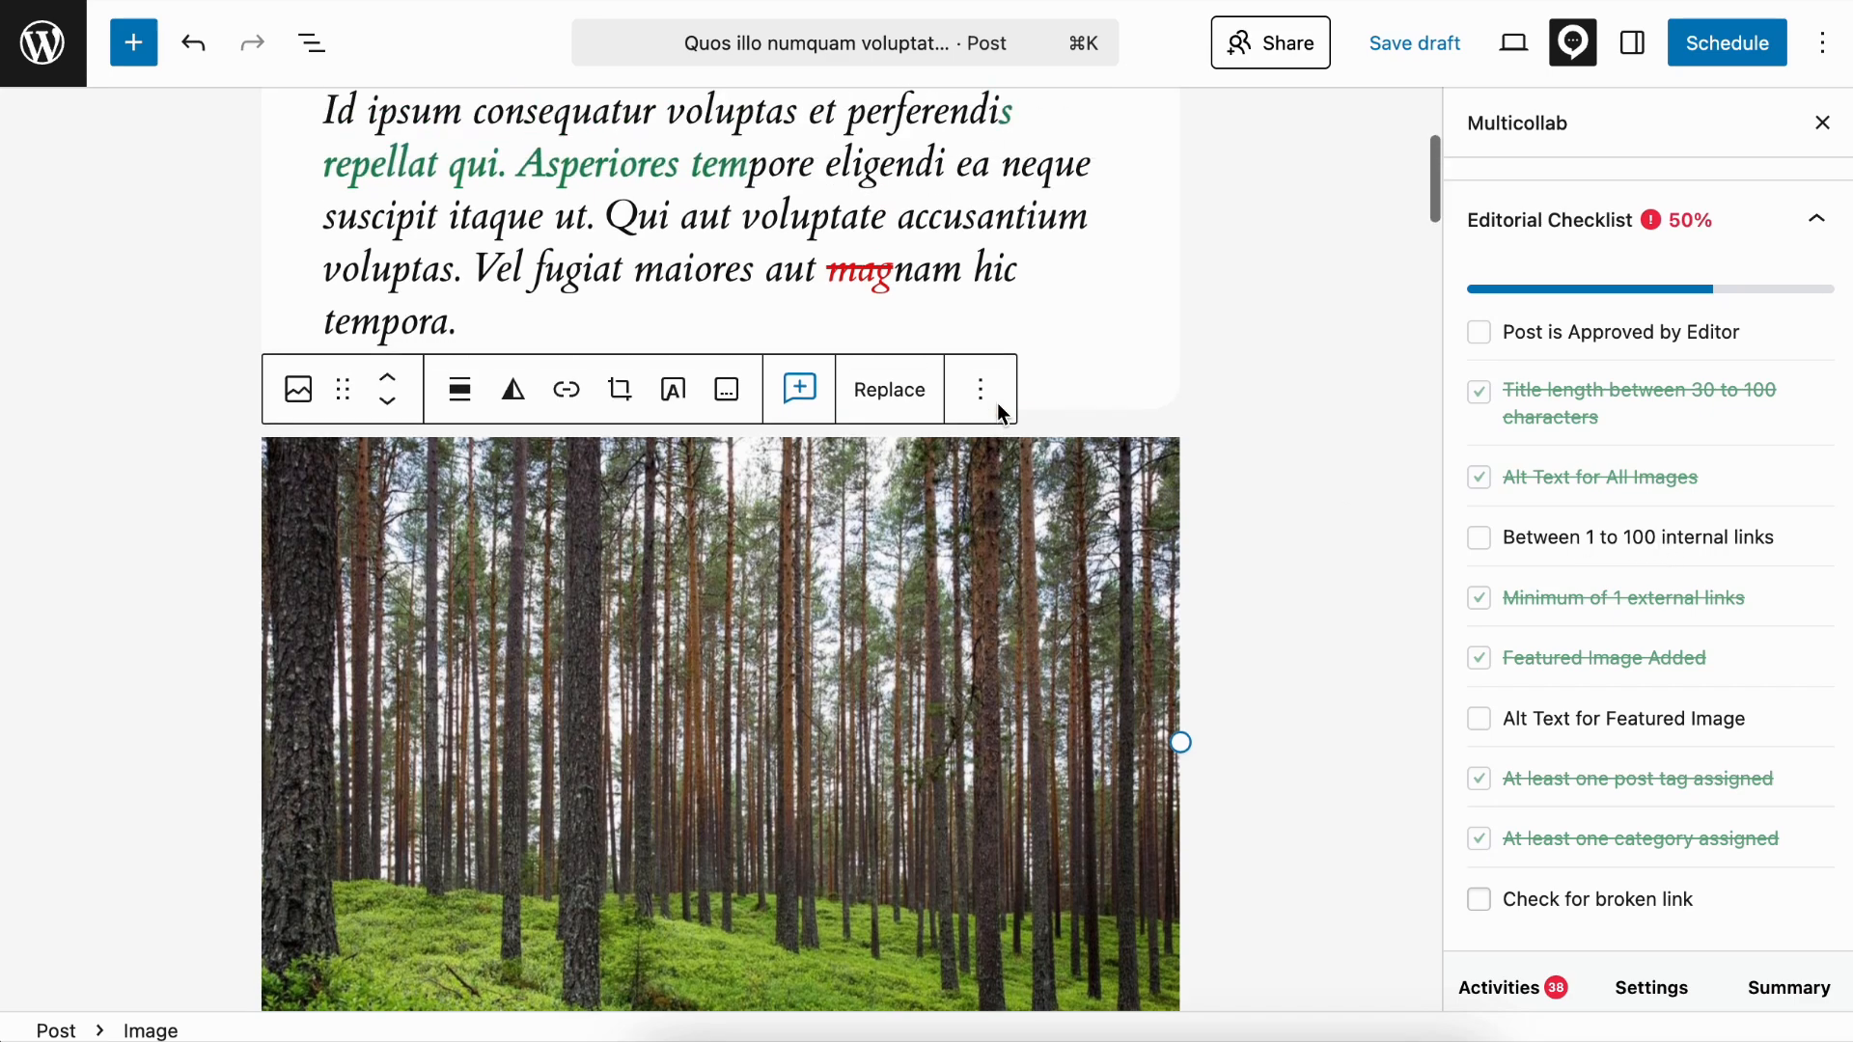
pyautogui.doubleClick(933, 448)
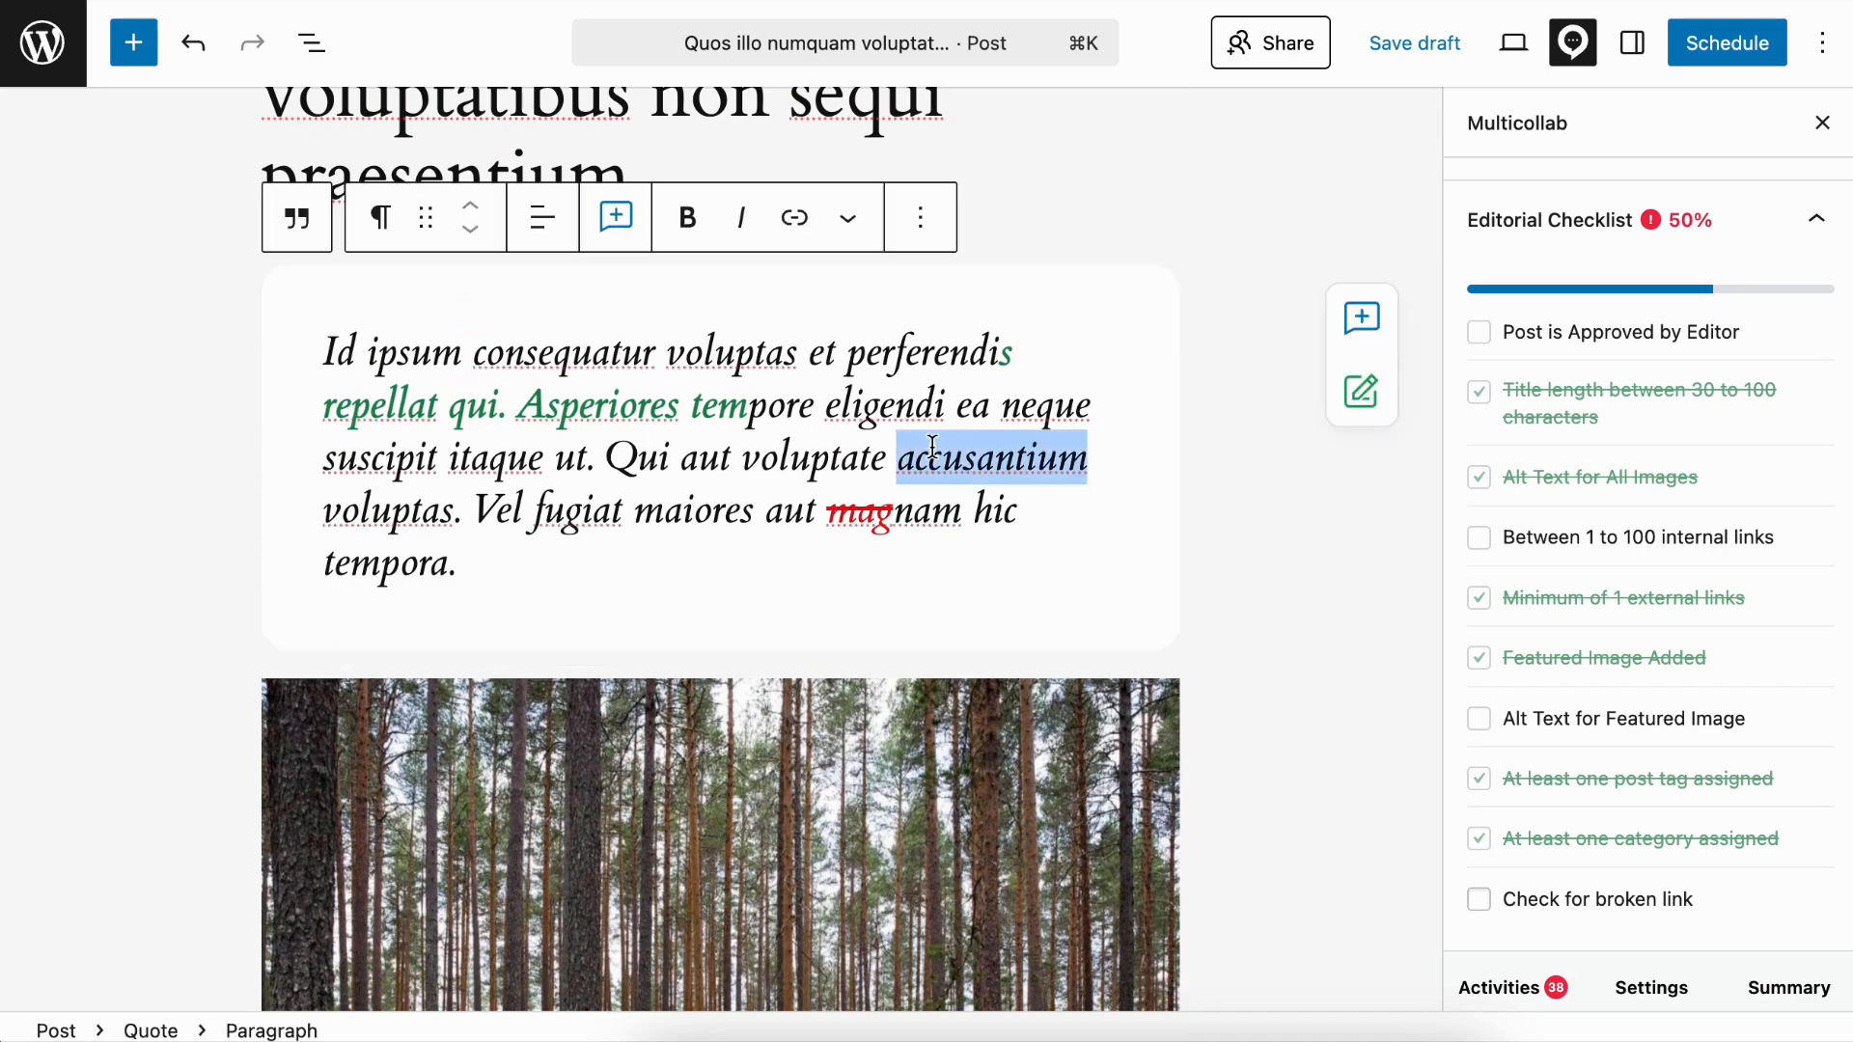
pyautogui.click(801, 241)
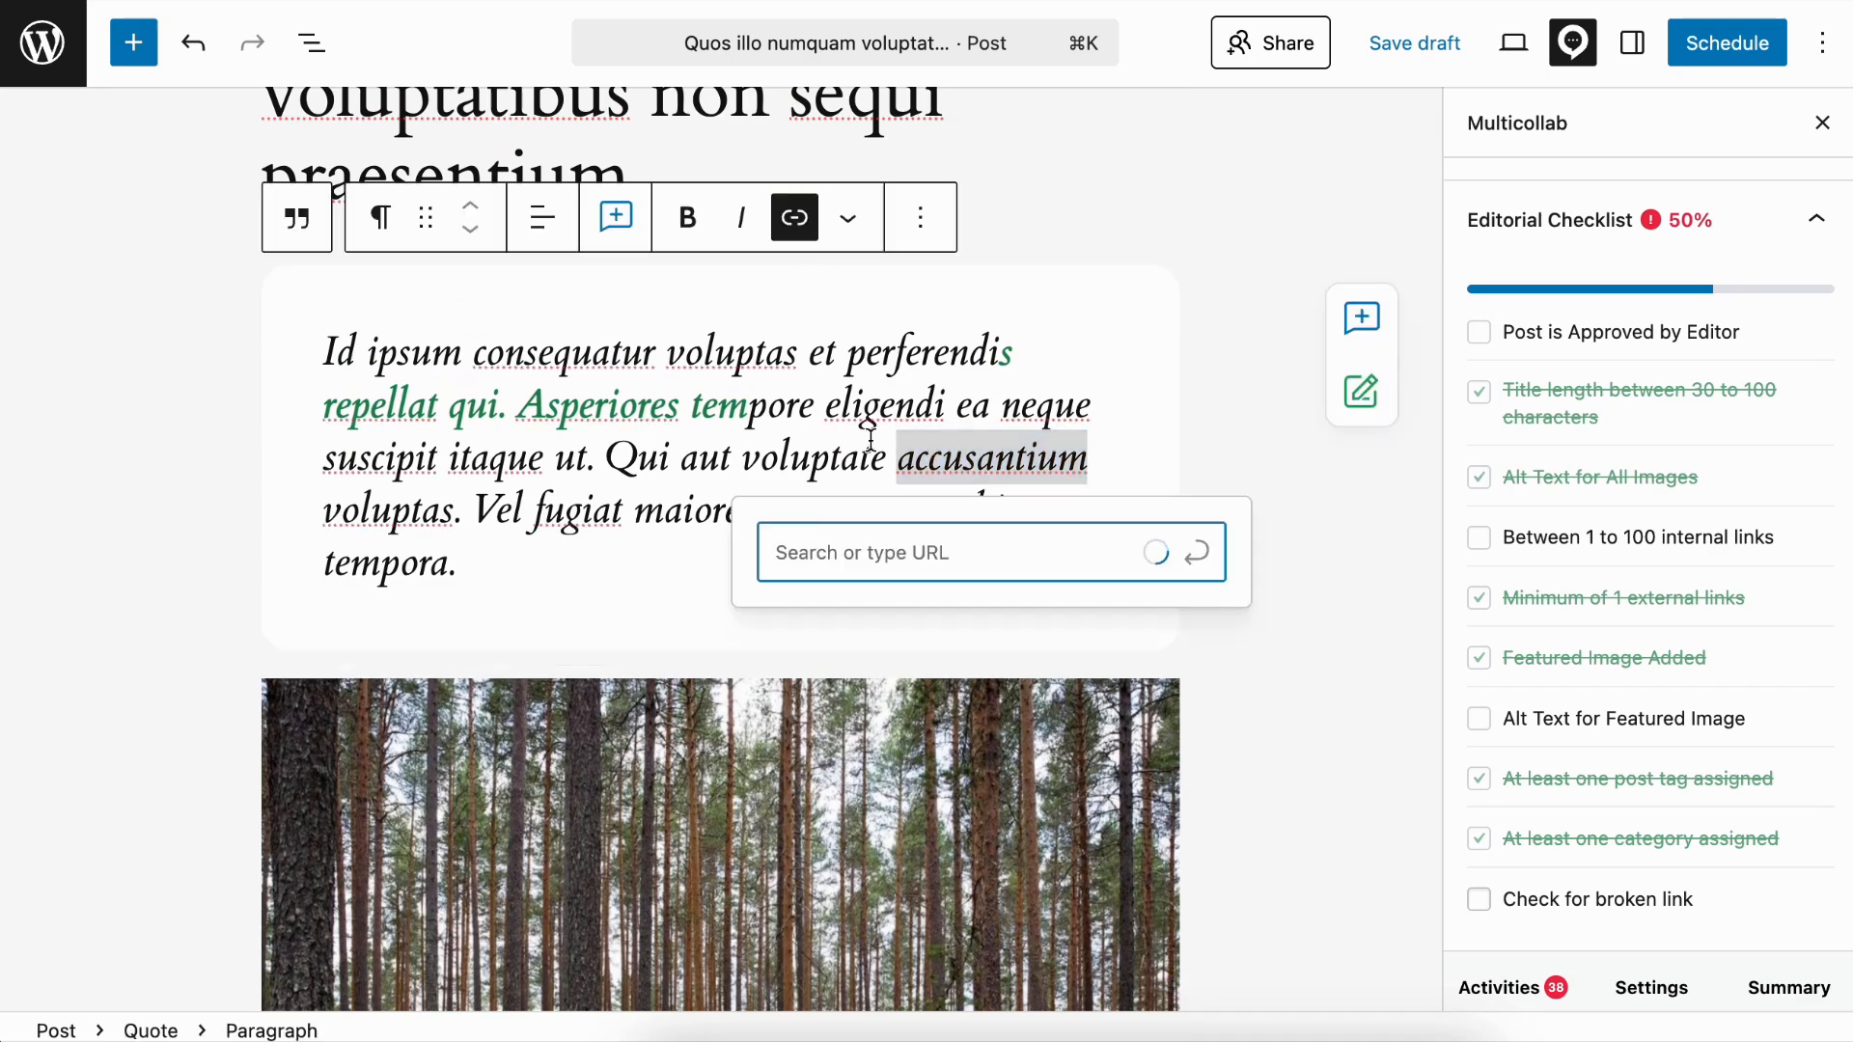
pyautogui.click(892, 641)
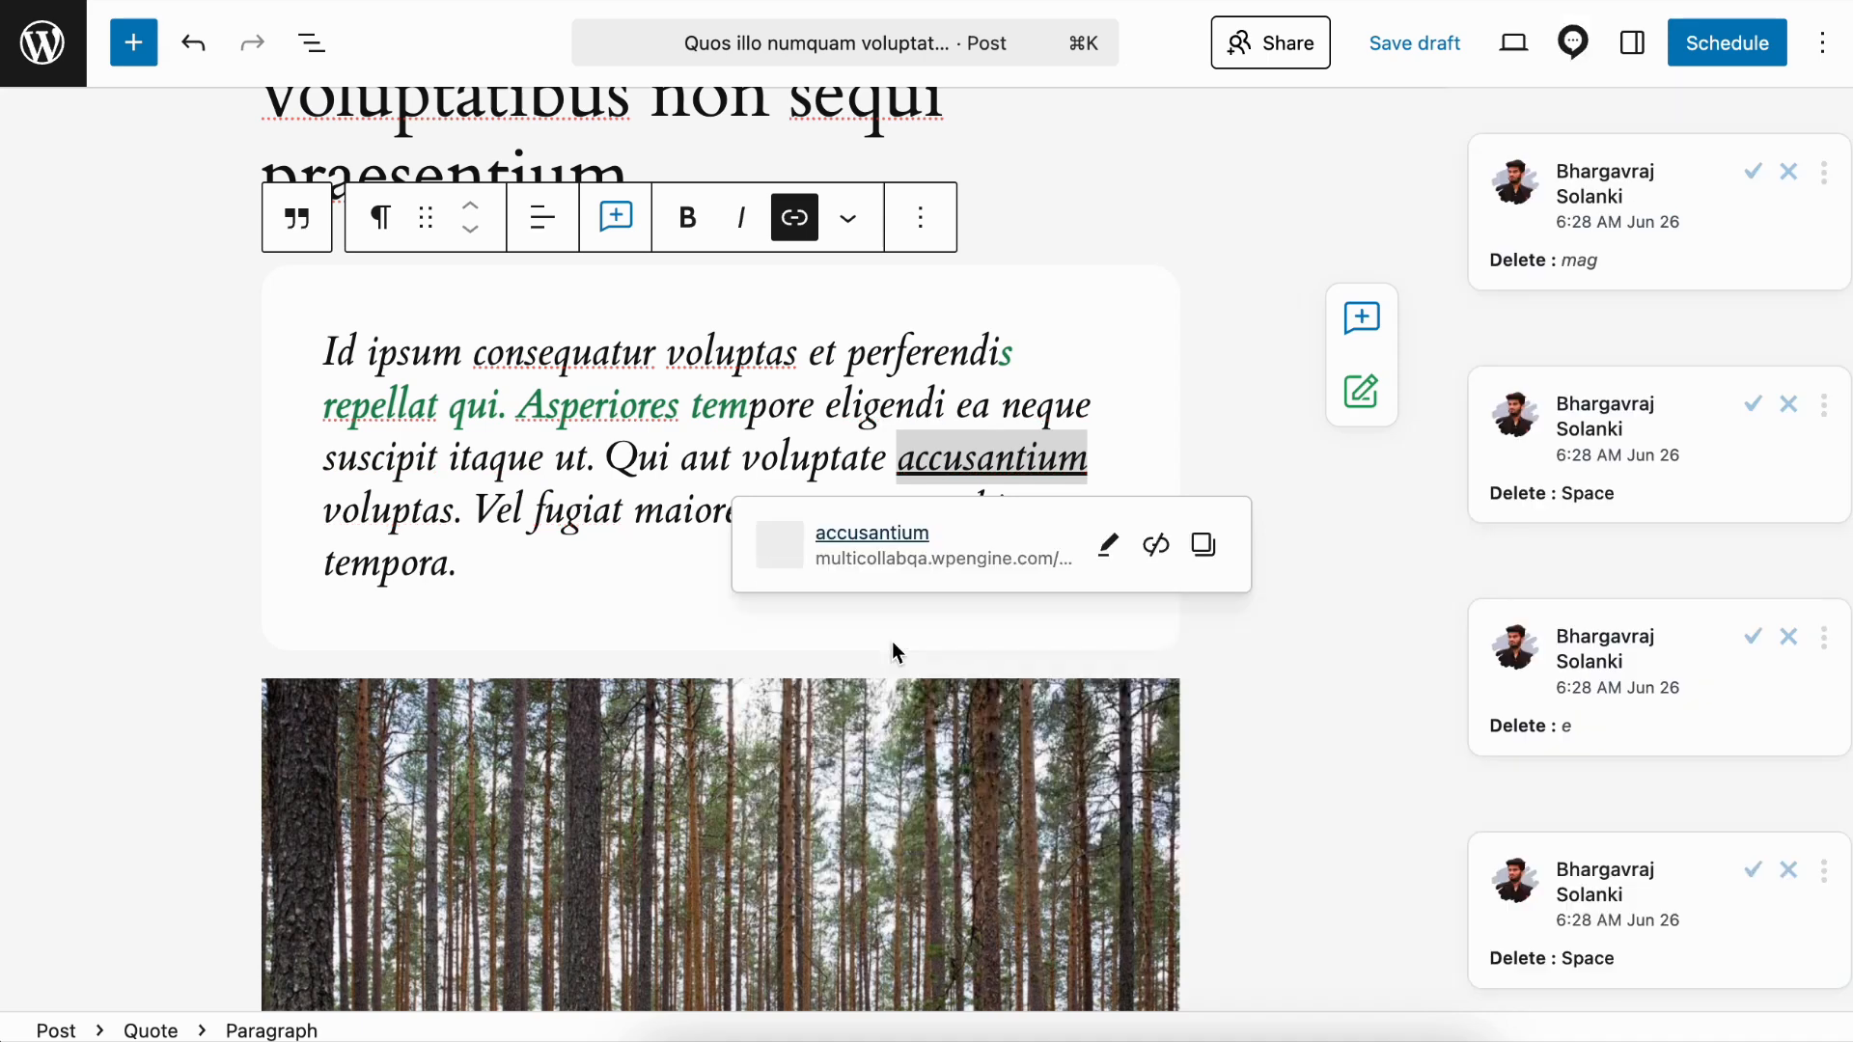
pyautogui.click(878, 463)
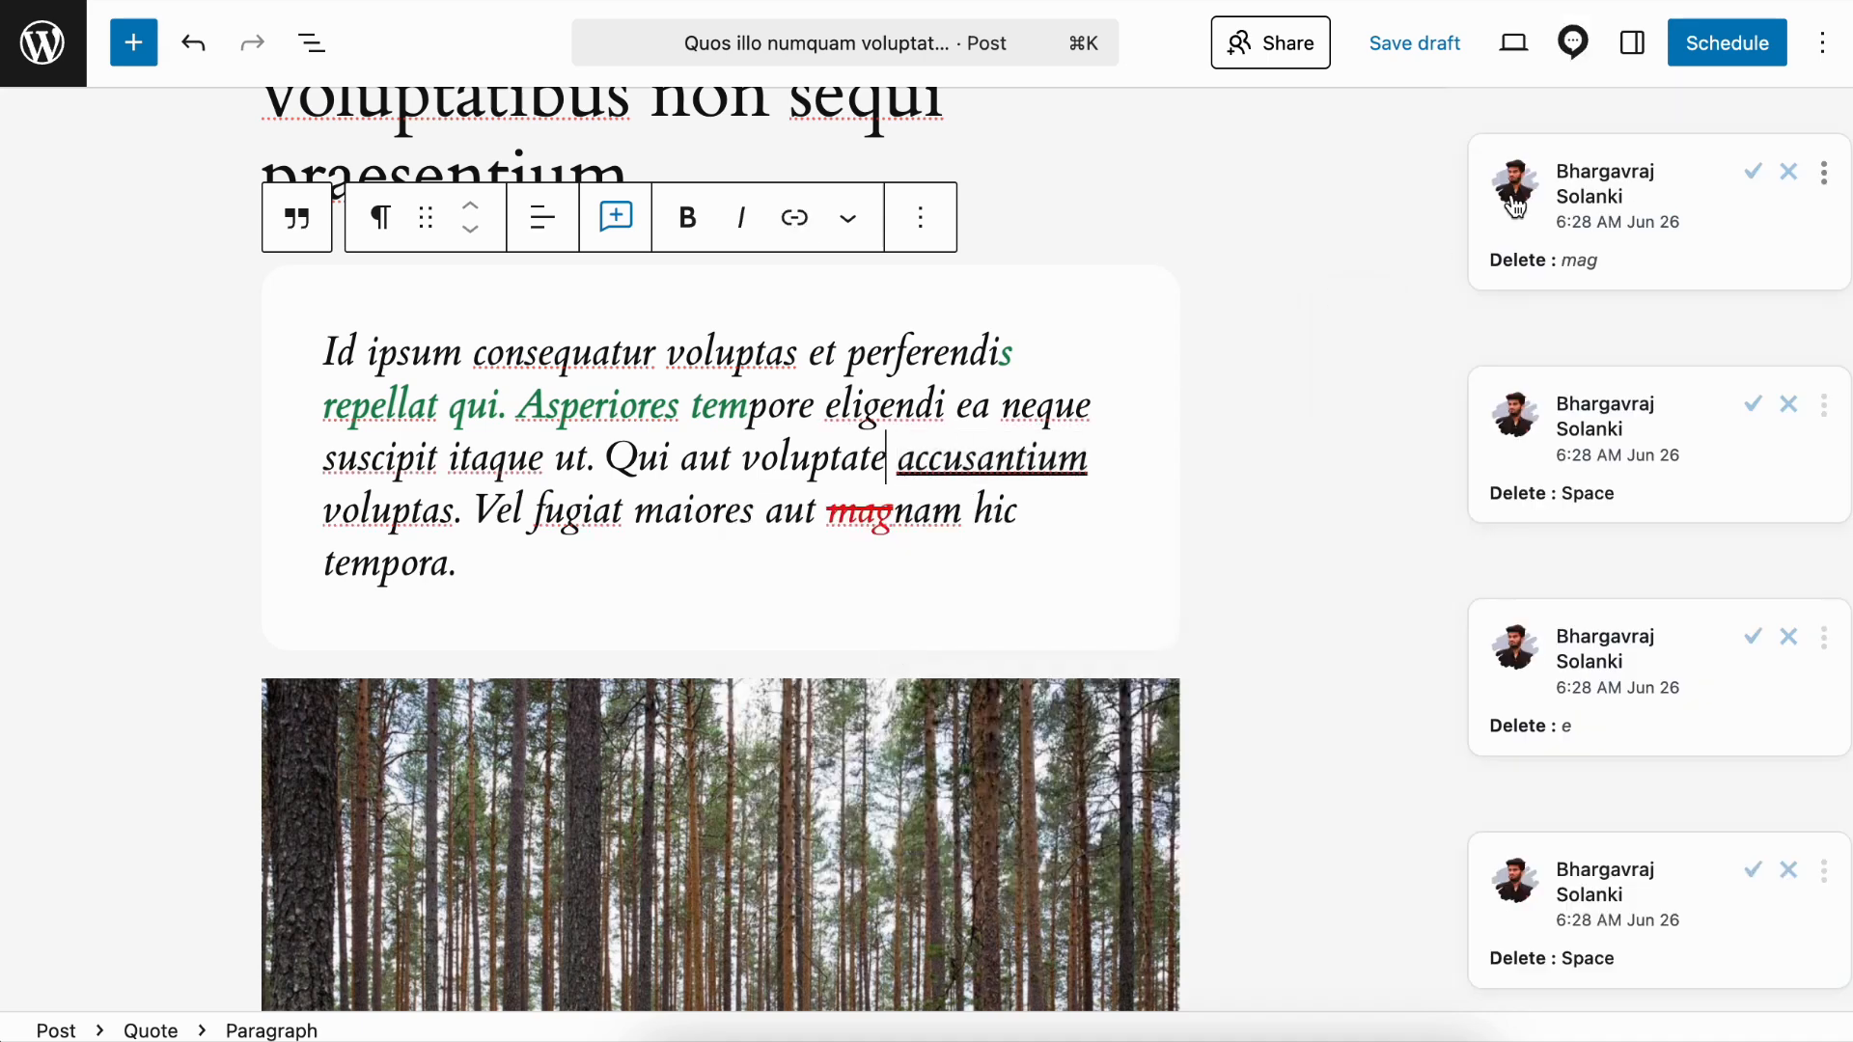
# Step: Reopen the Multicollab sidebar and examine the Editorial Checklist after the image and link edits
pyautogui.click(1573, 42)
pyautogui.click(1565, 258)
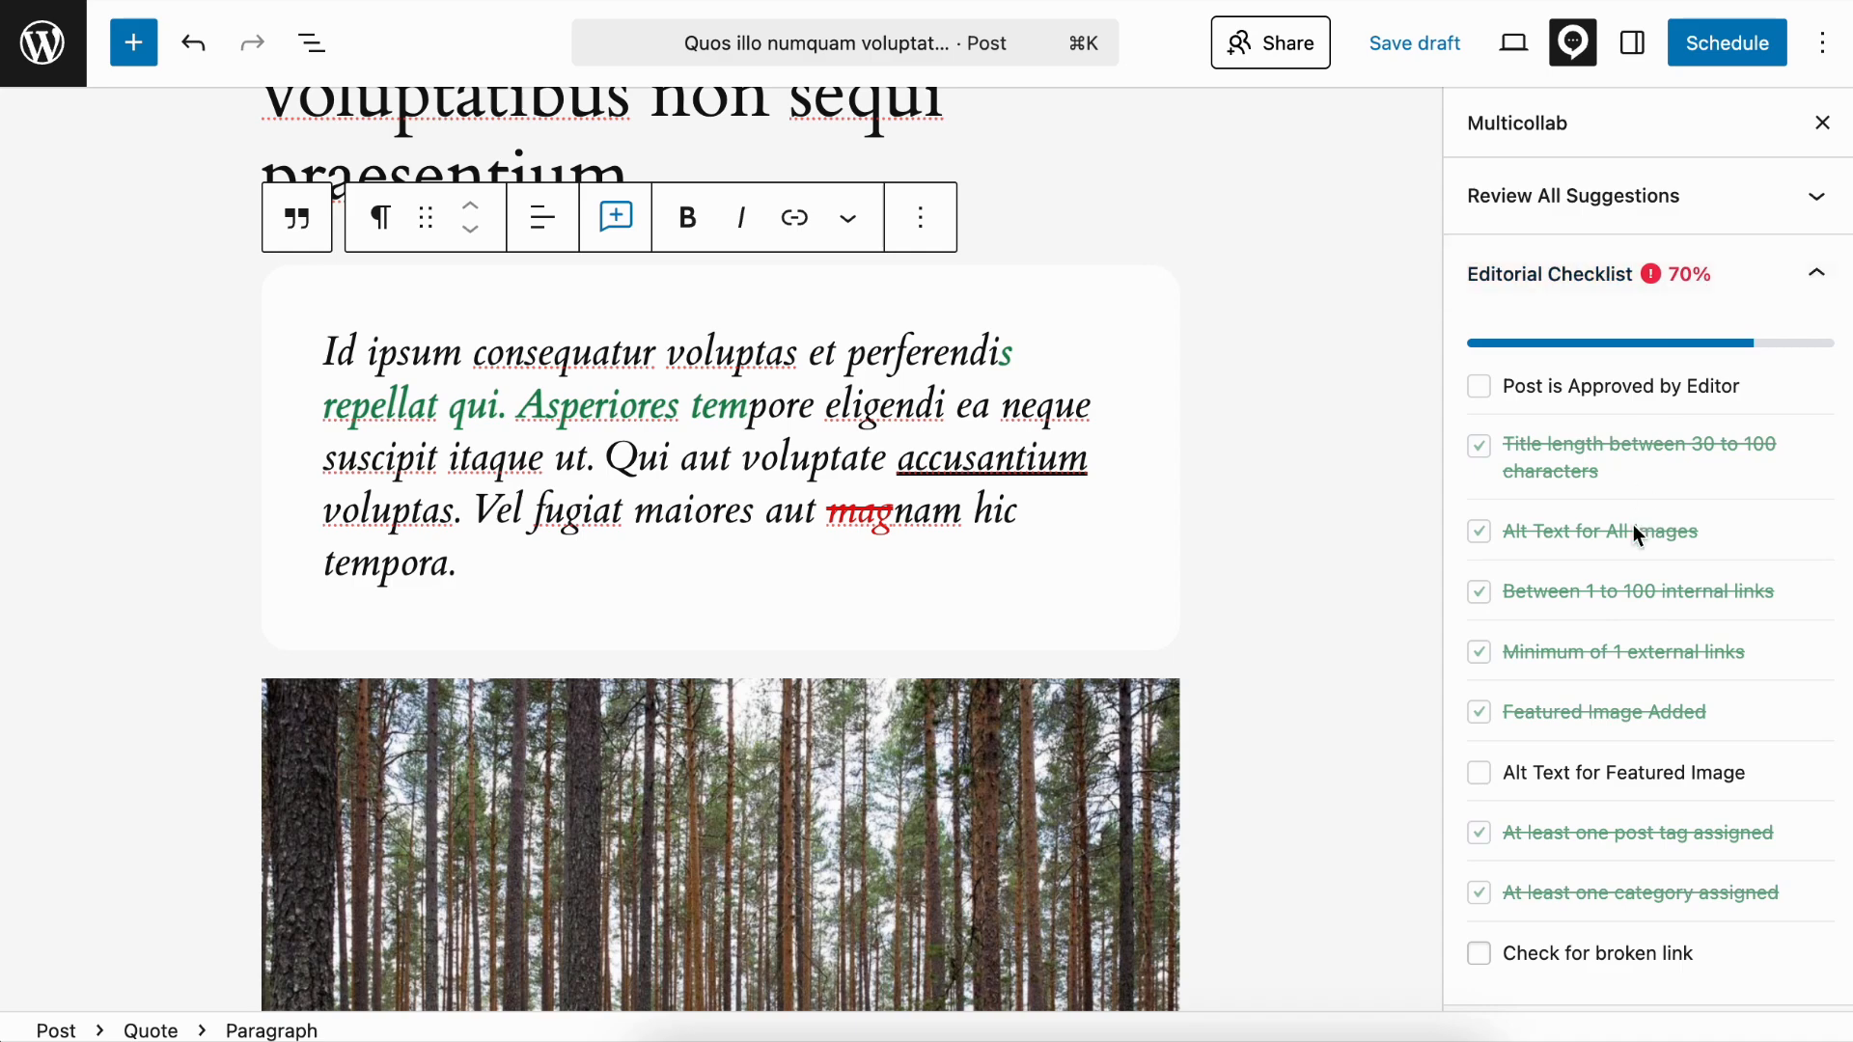
pyautogui.scroll(3, 744, 458)
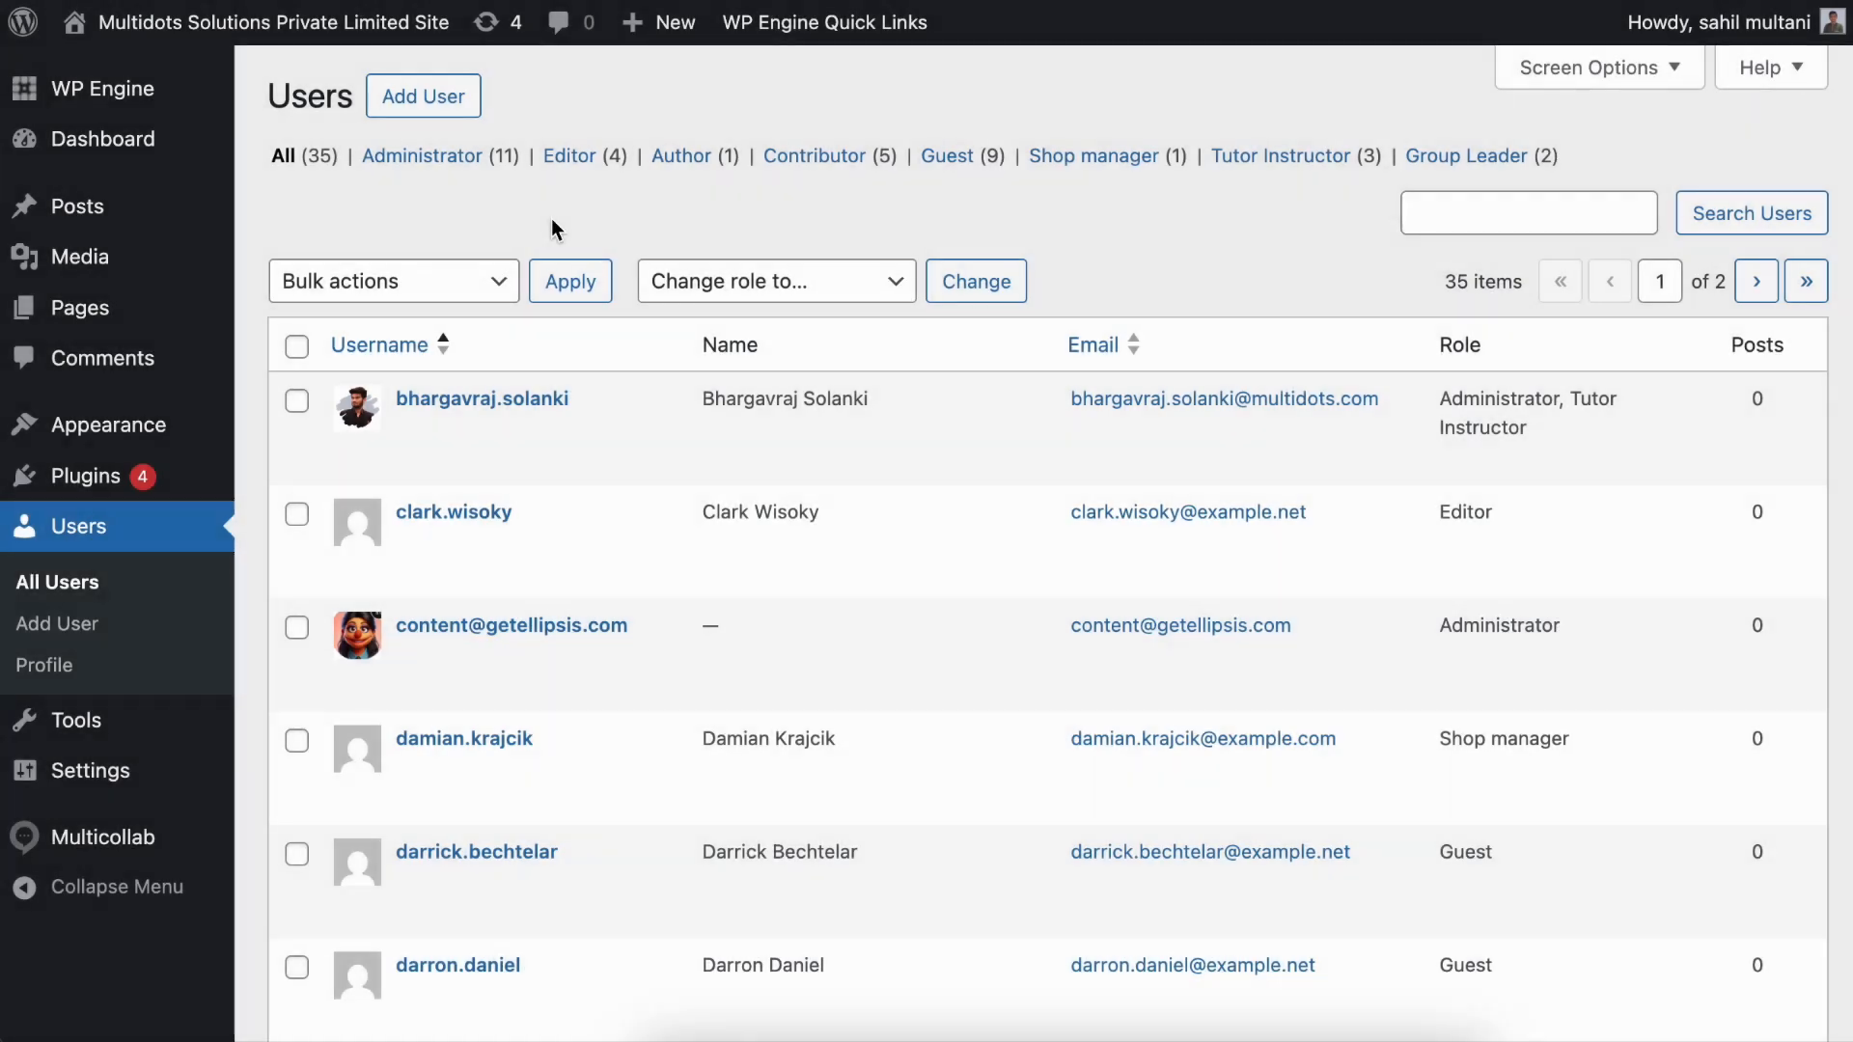
# Step: Filter the site's users by the Editor role and switch to the first Editor account listed
pyautogui.click(588, 163)
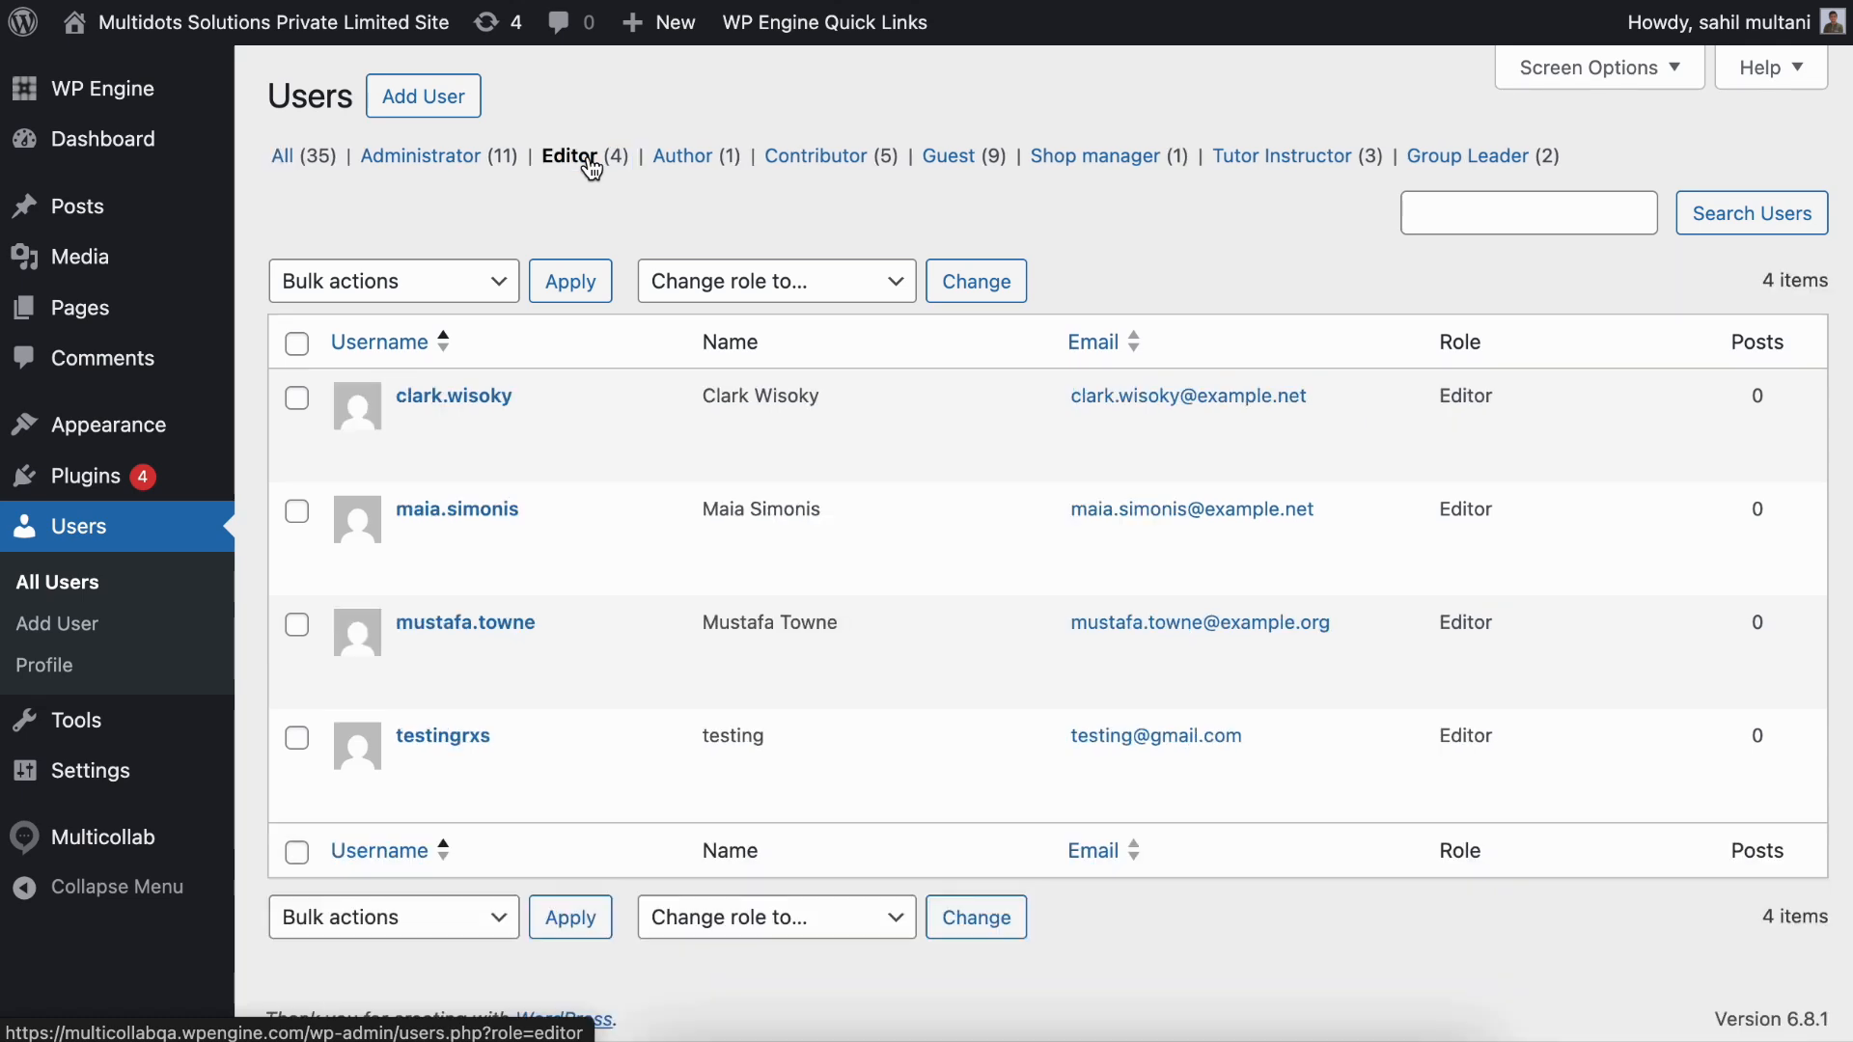
pyautogui.moveTo(537, 454)
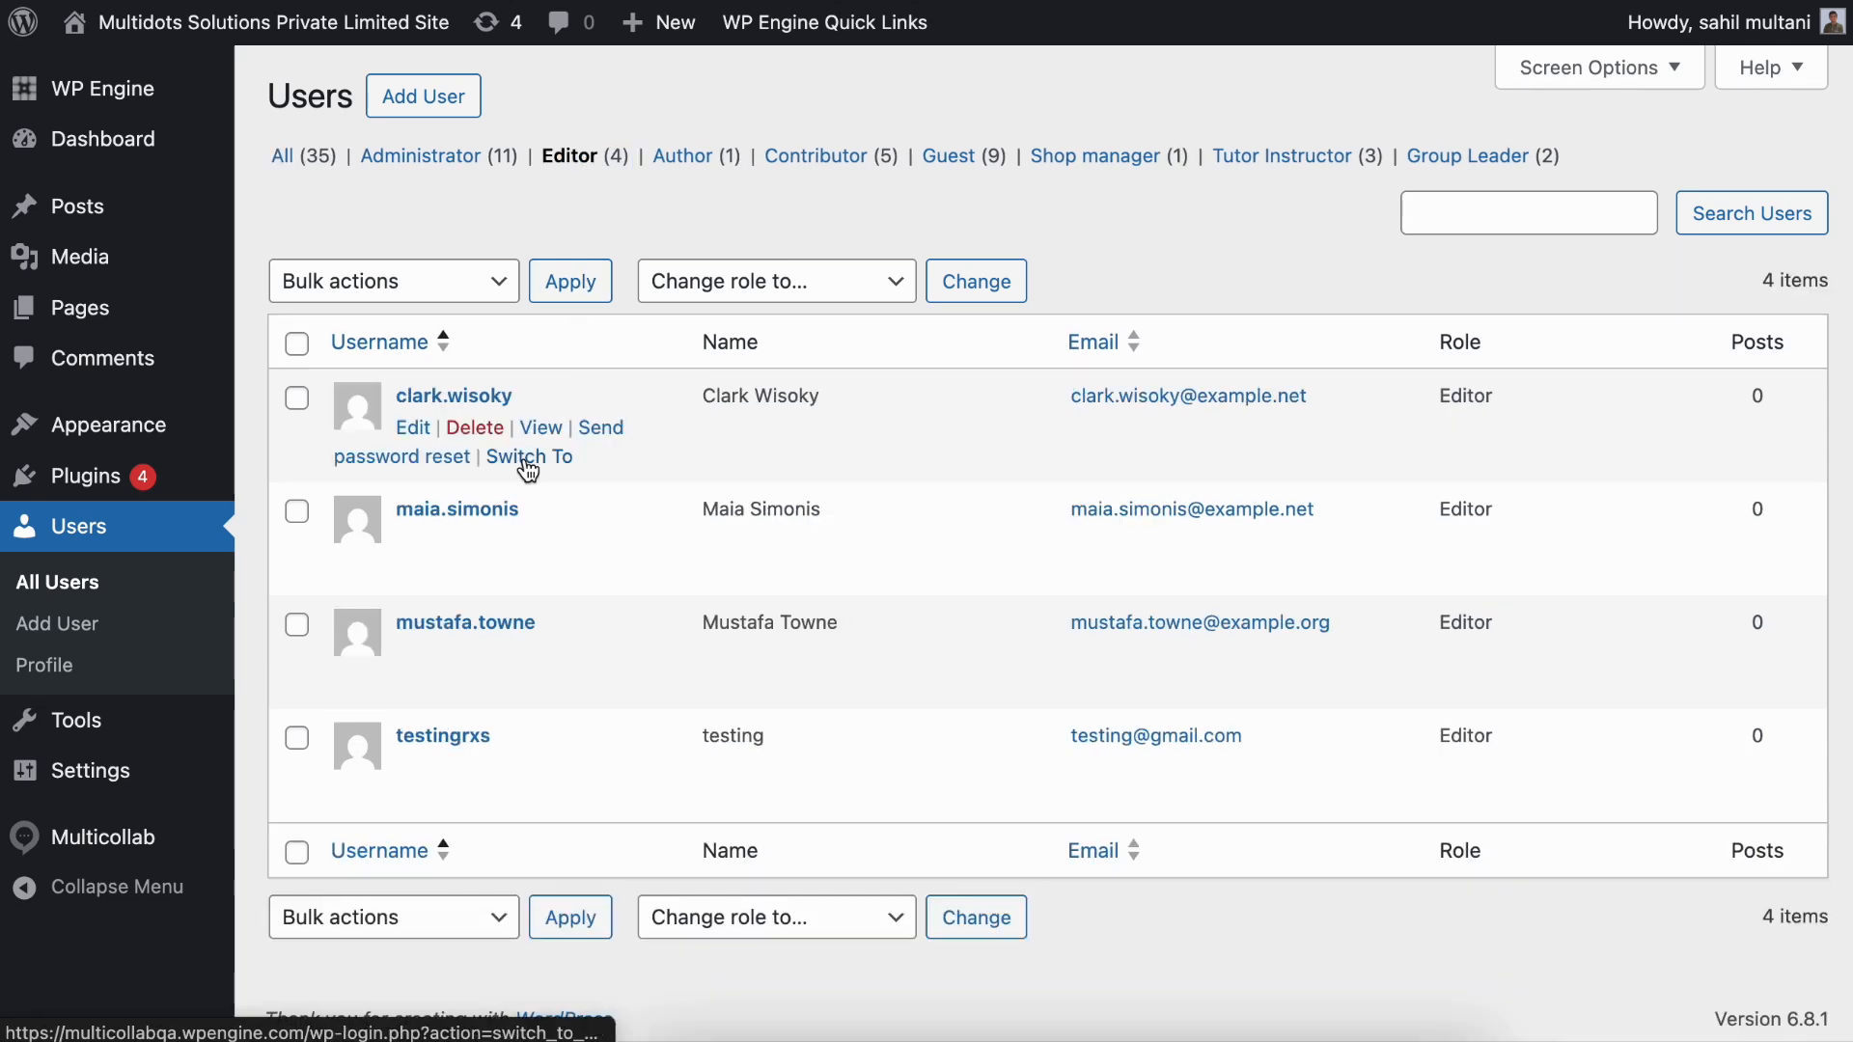
pyautogui.click(528, 459)
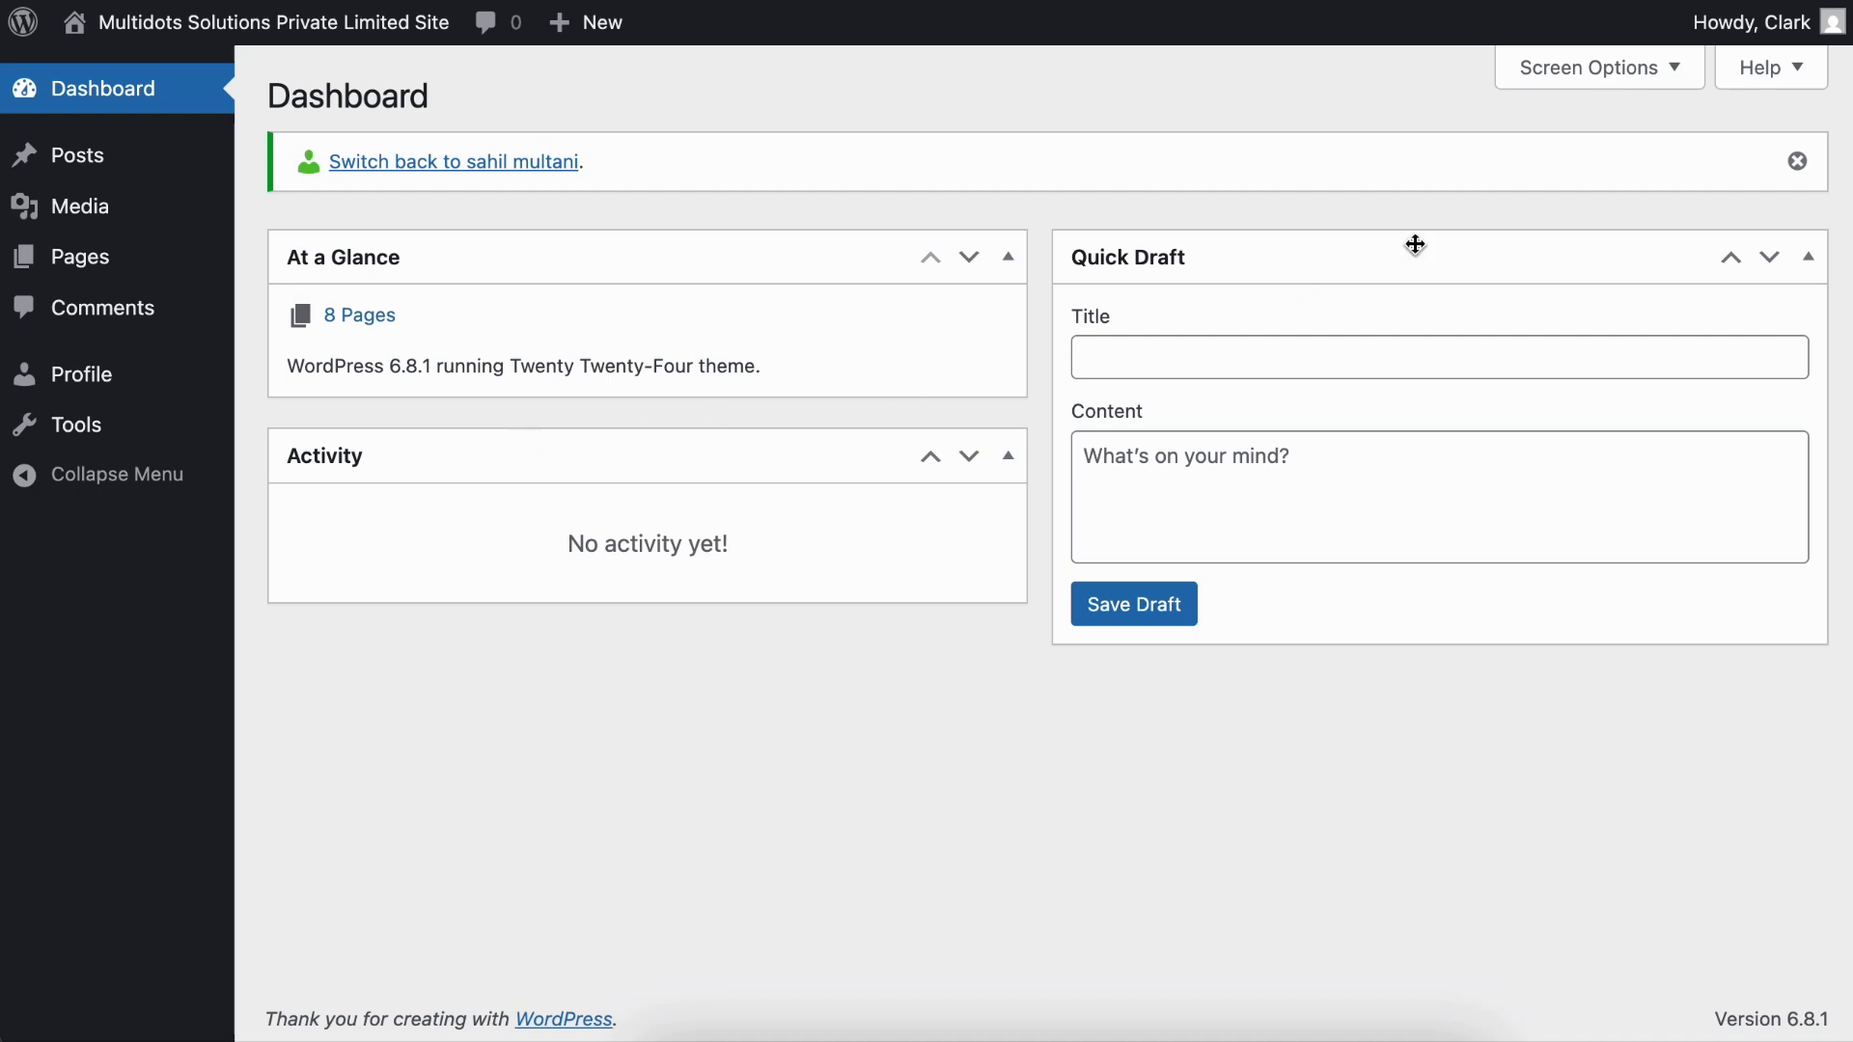
pyautogui.moveTo(1741, 36)
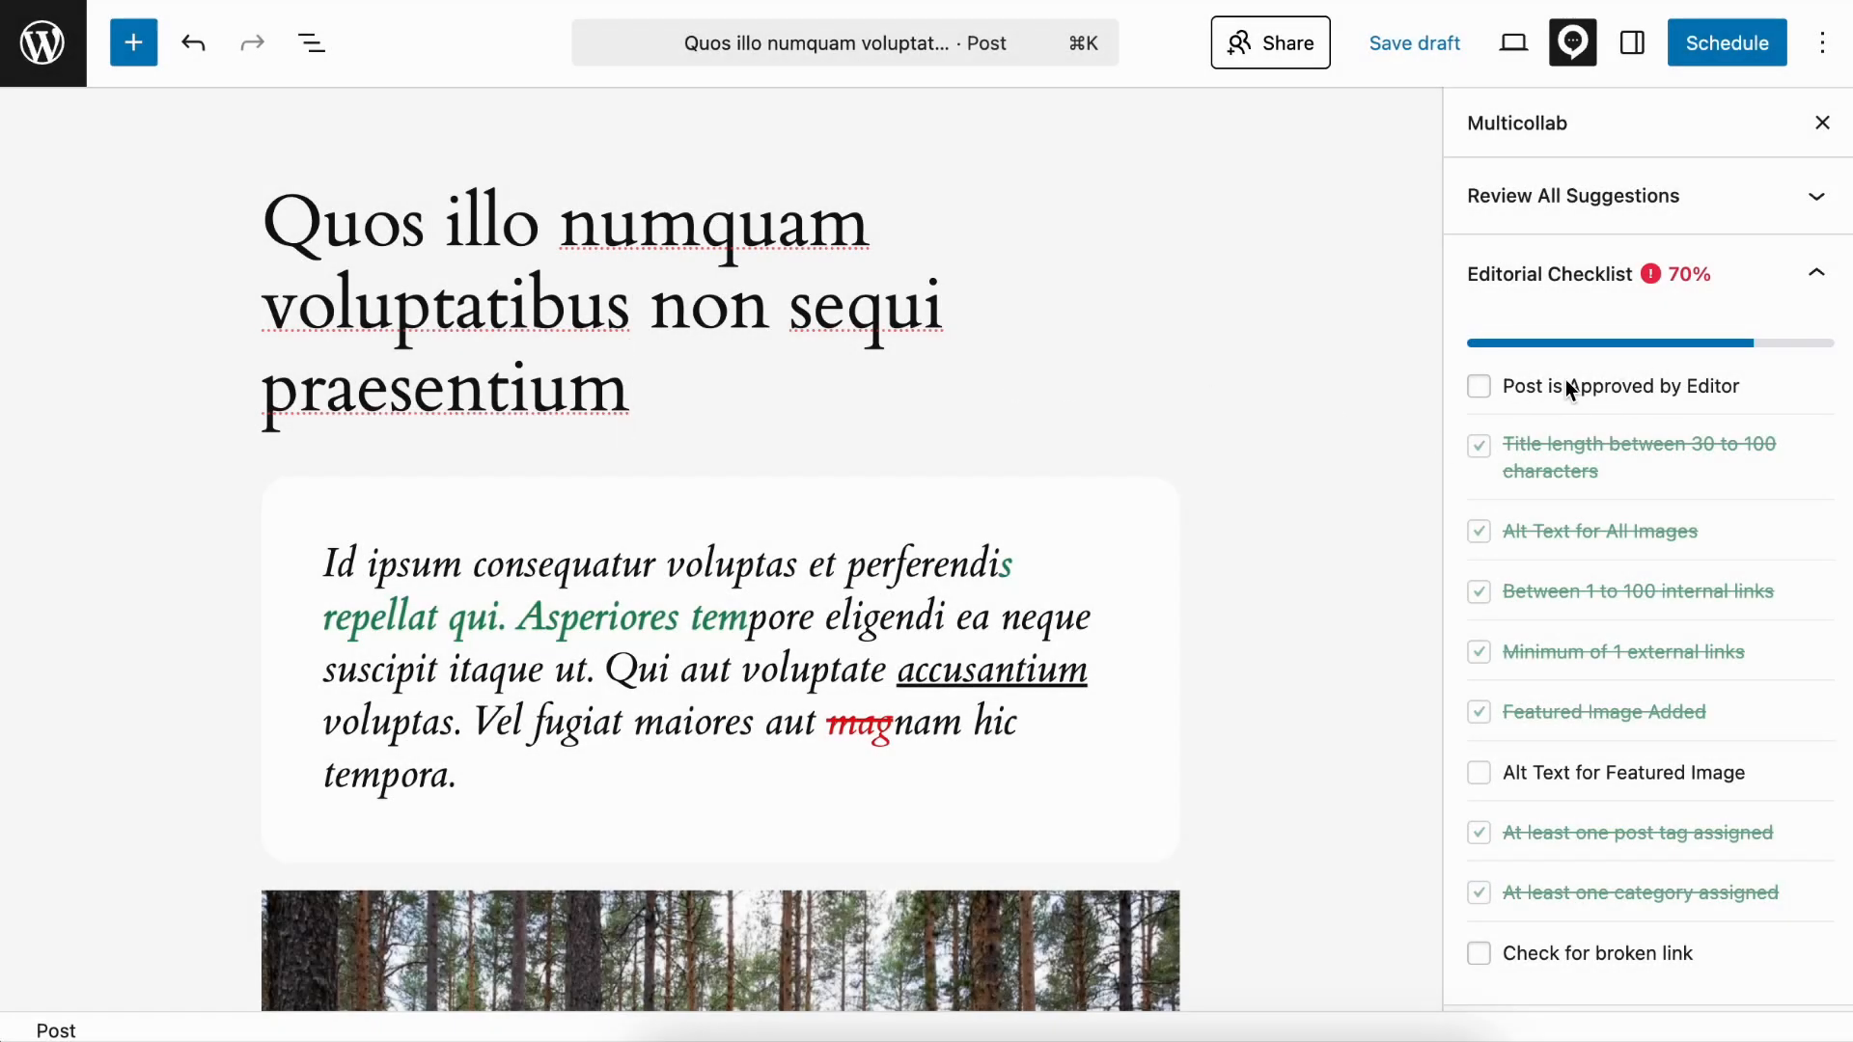
# Step: Mark the "Post is Approved by Editor" checklist item as complete and save the draft
pyautogui.click(1478, 386)
pyautogui.click(1483, 394)
pyautogui.click(1480, 388)
pyautogui.click(1408, 44)
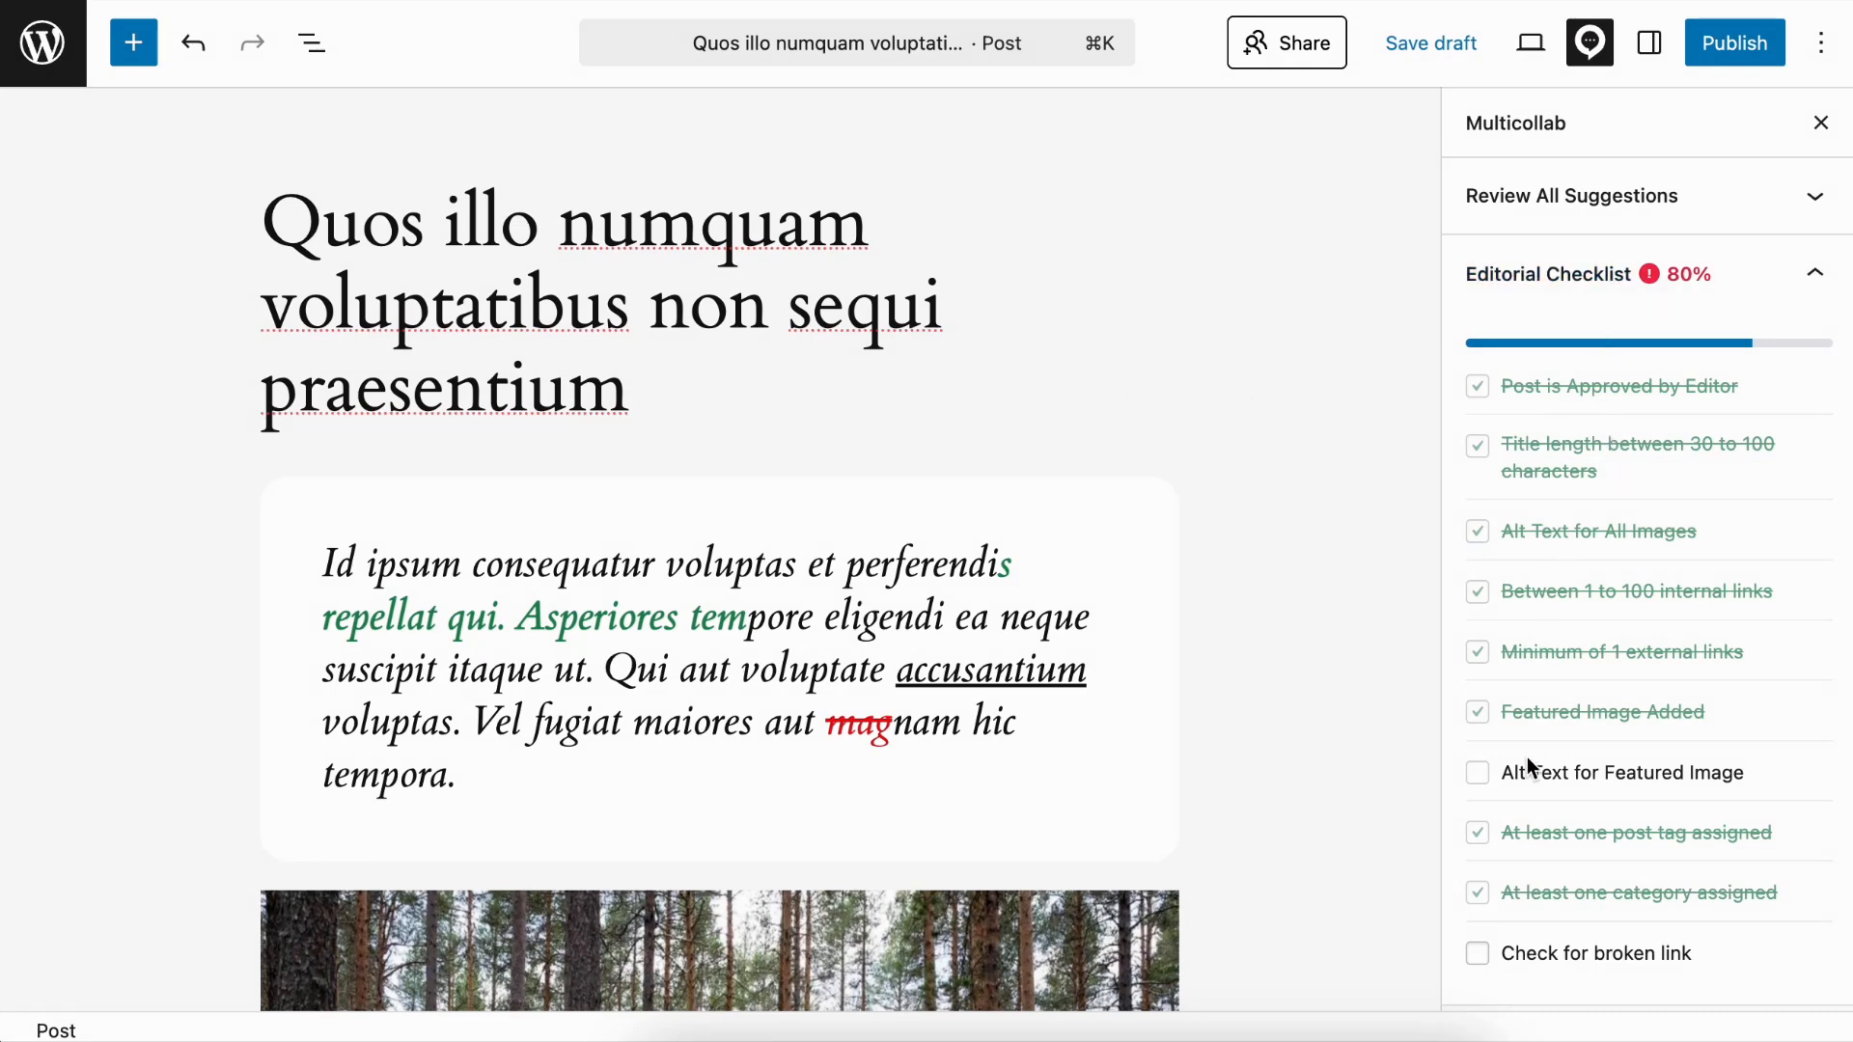
# Step: Review the outstanding checklist items and try to publish the post with the Editorial Checklist incomplete
pyautogui.scroll(-1, 1527, 765)
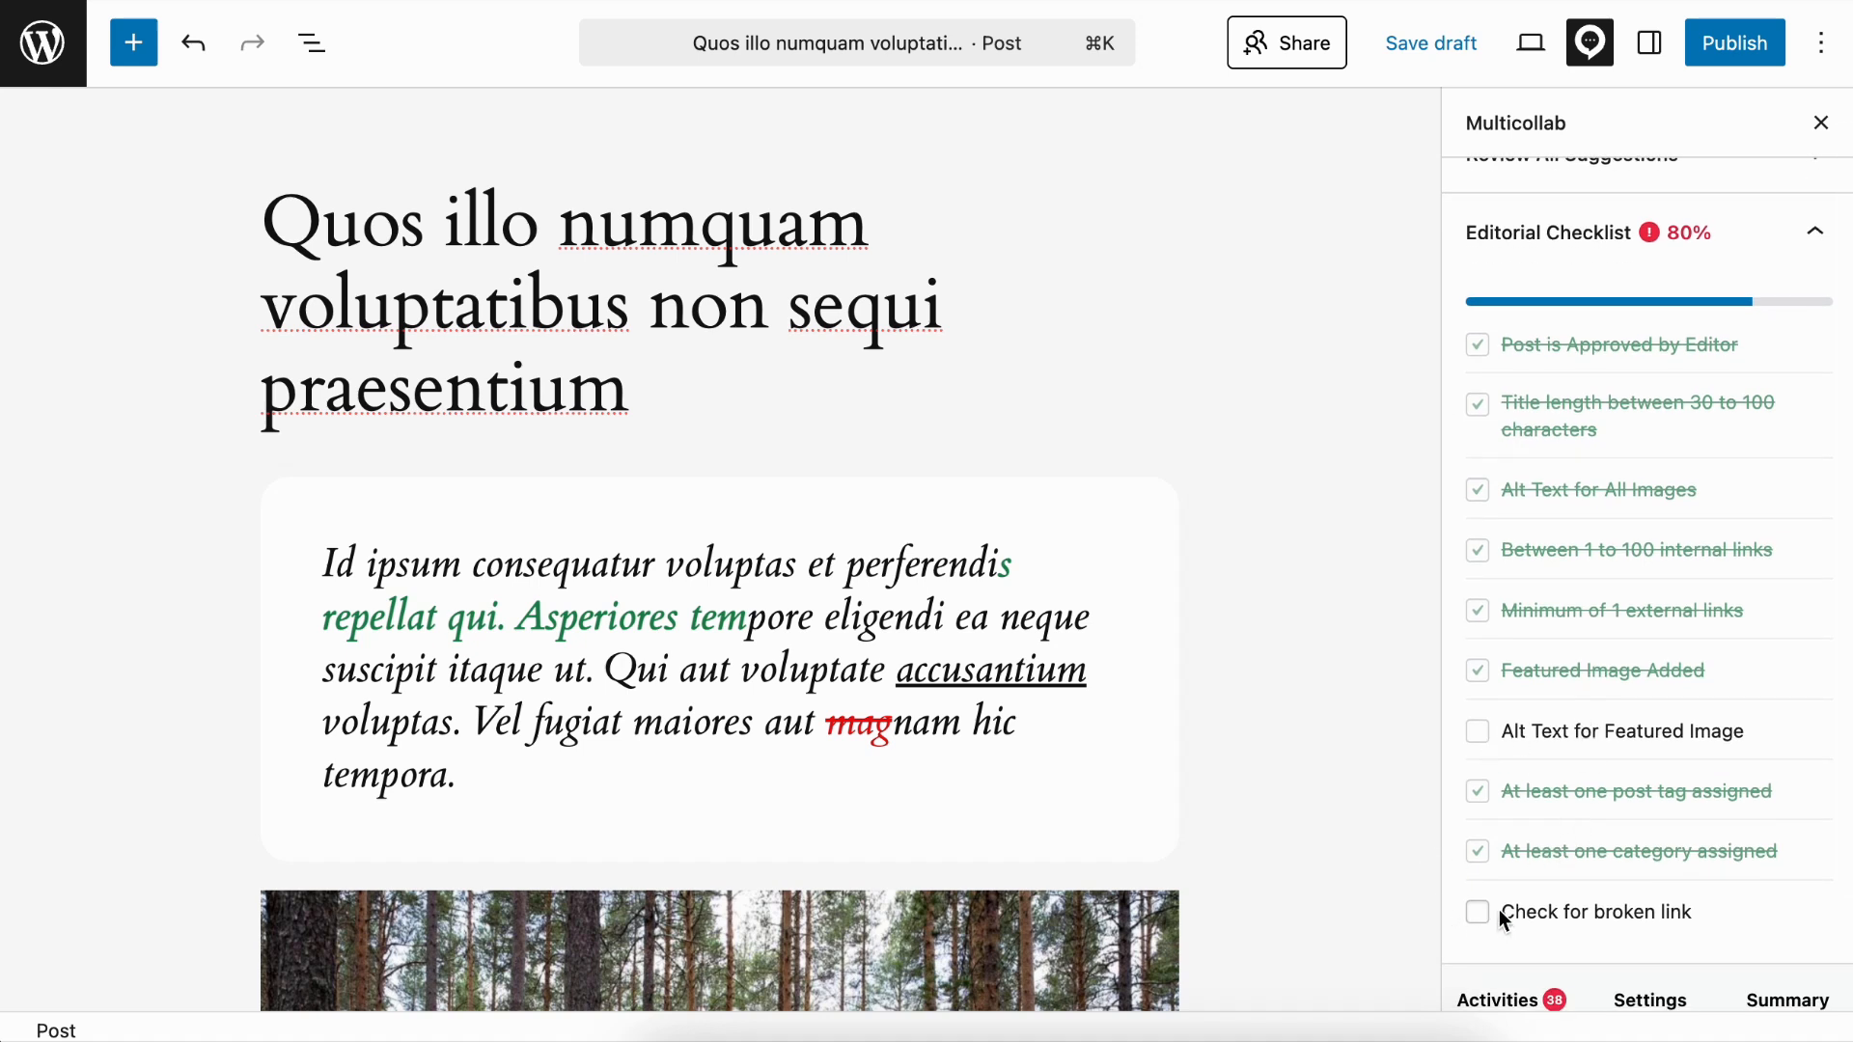
pyautogui.scroll(1, 1634, 765)
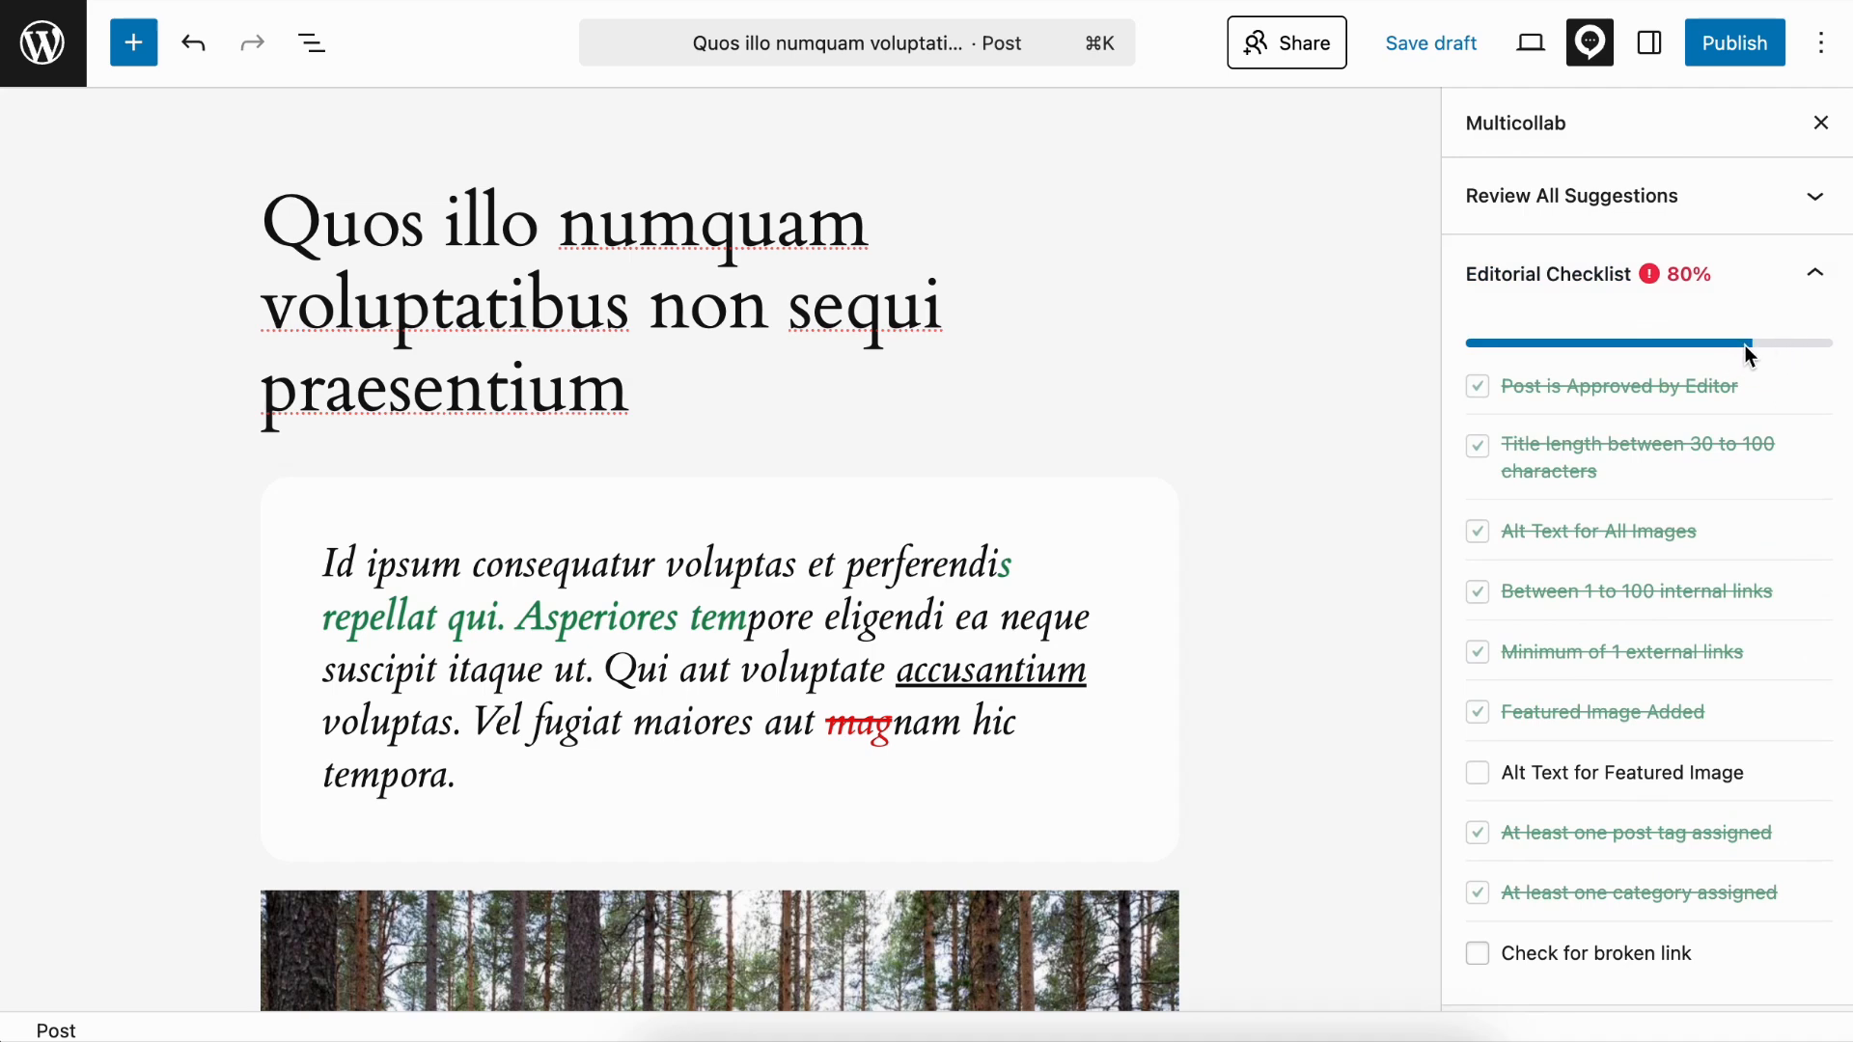
pyautogui.click(1735, 45)
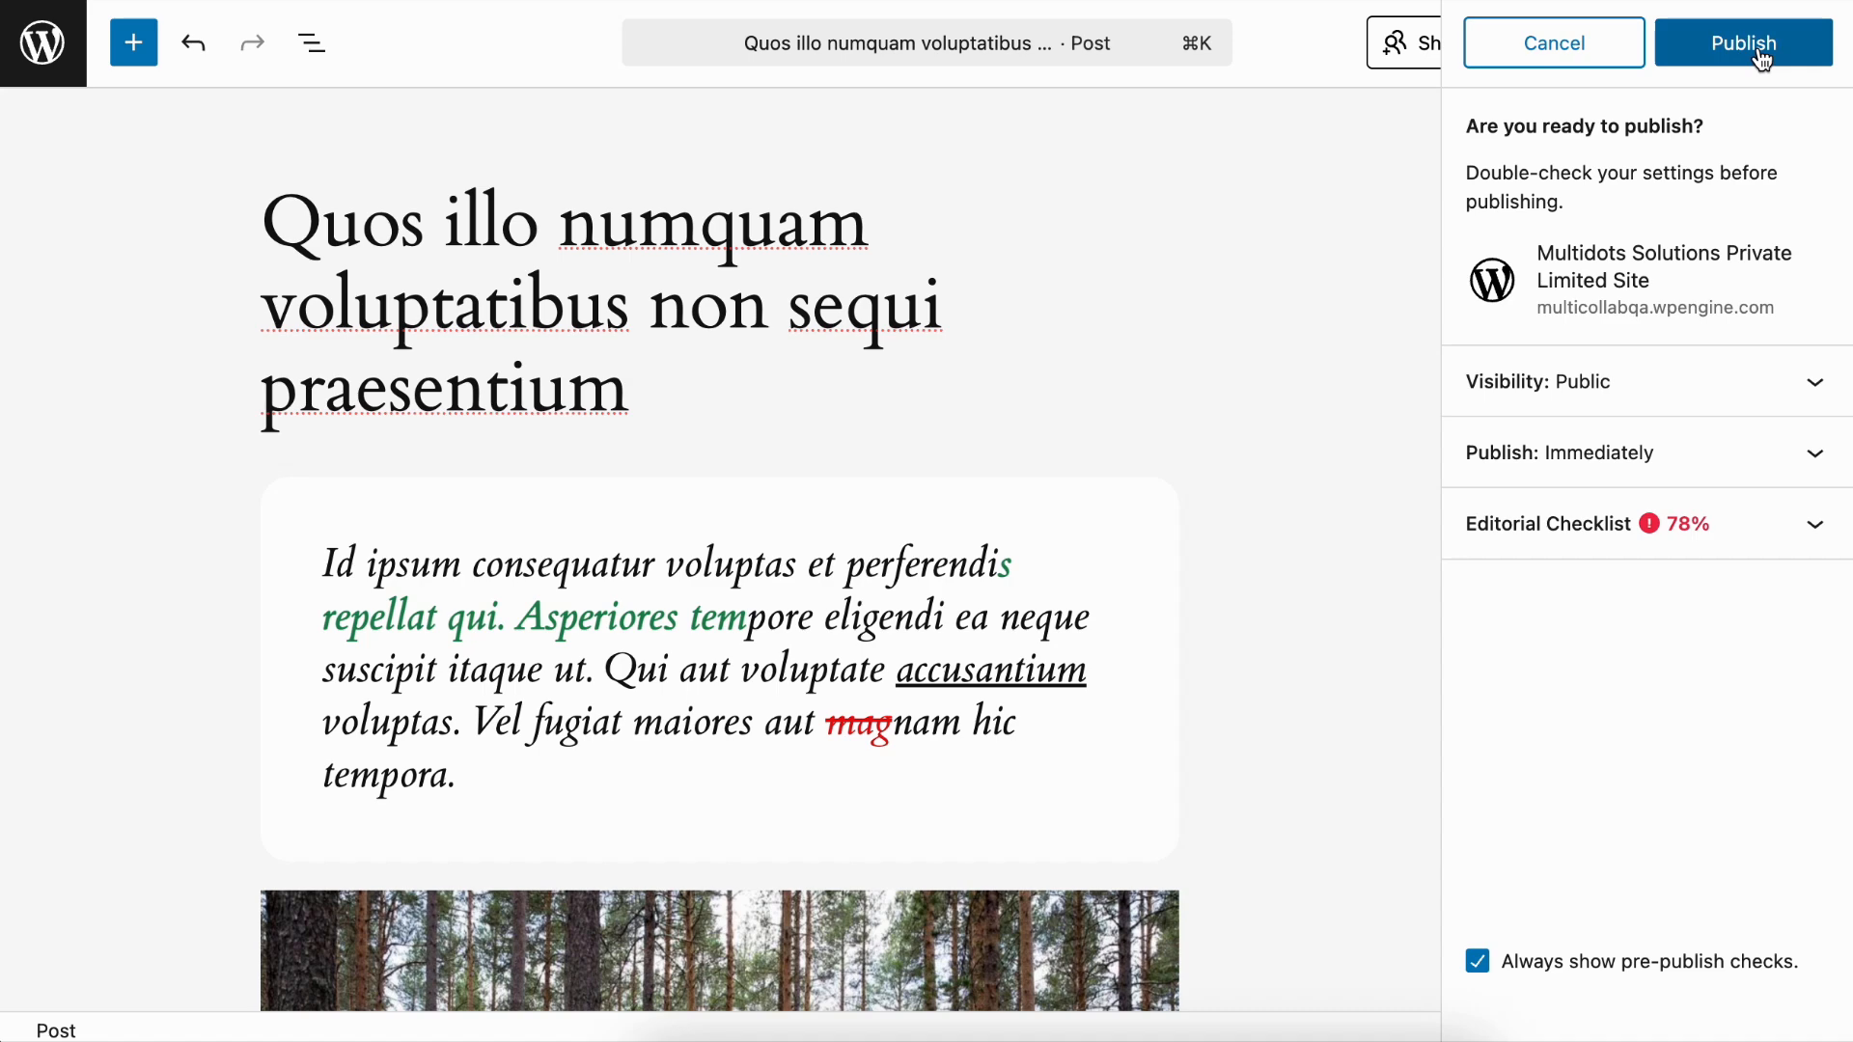
pyautogui.click(1761, 60)
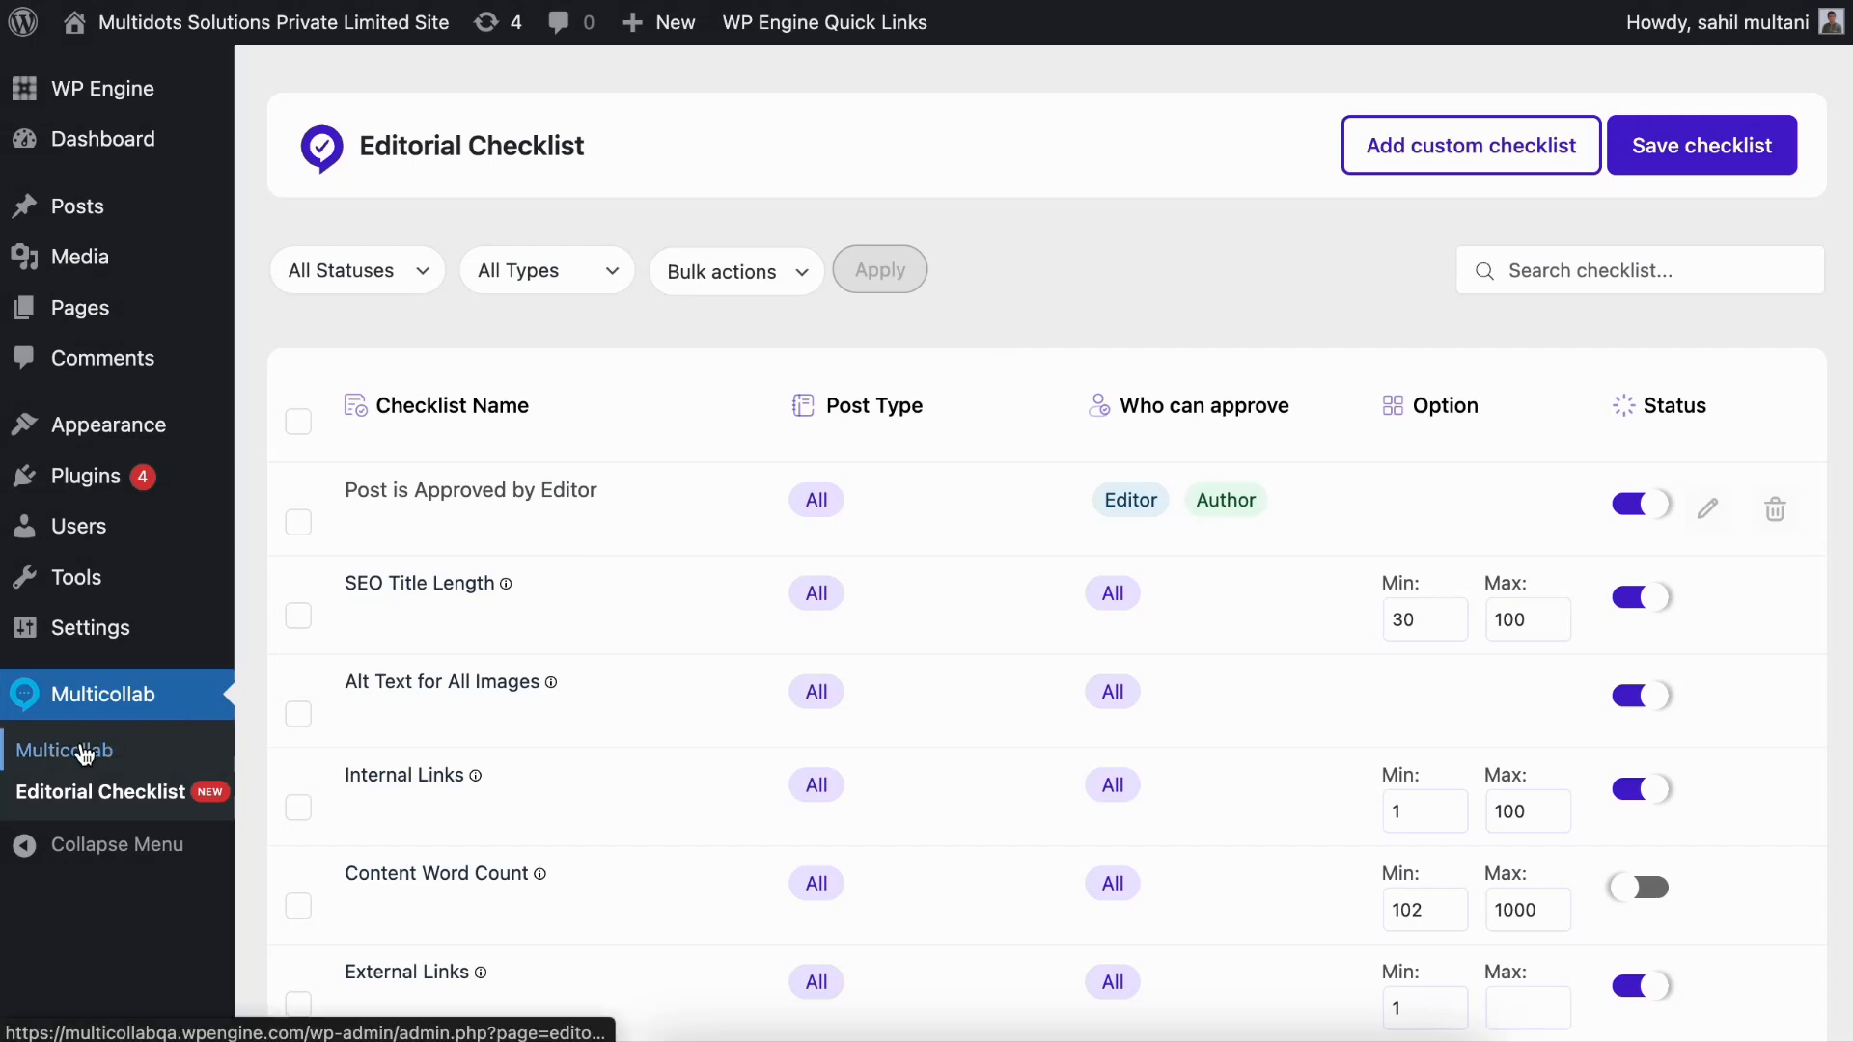
# Step: From the Multicollab dashboard, go to Modules and open the settings of the Editorial Checklist module
pyautogui.click(85, 753)
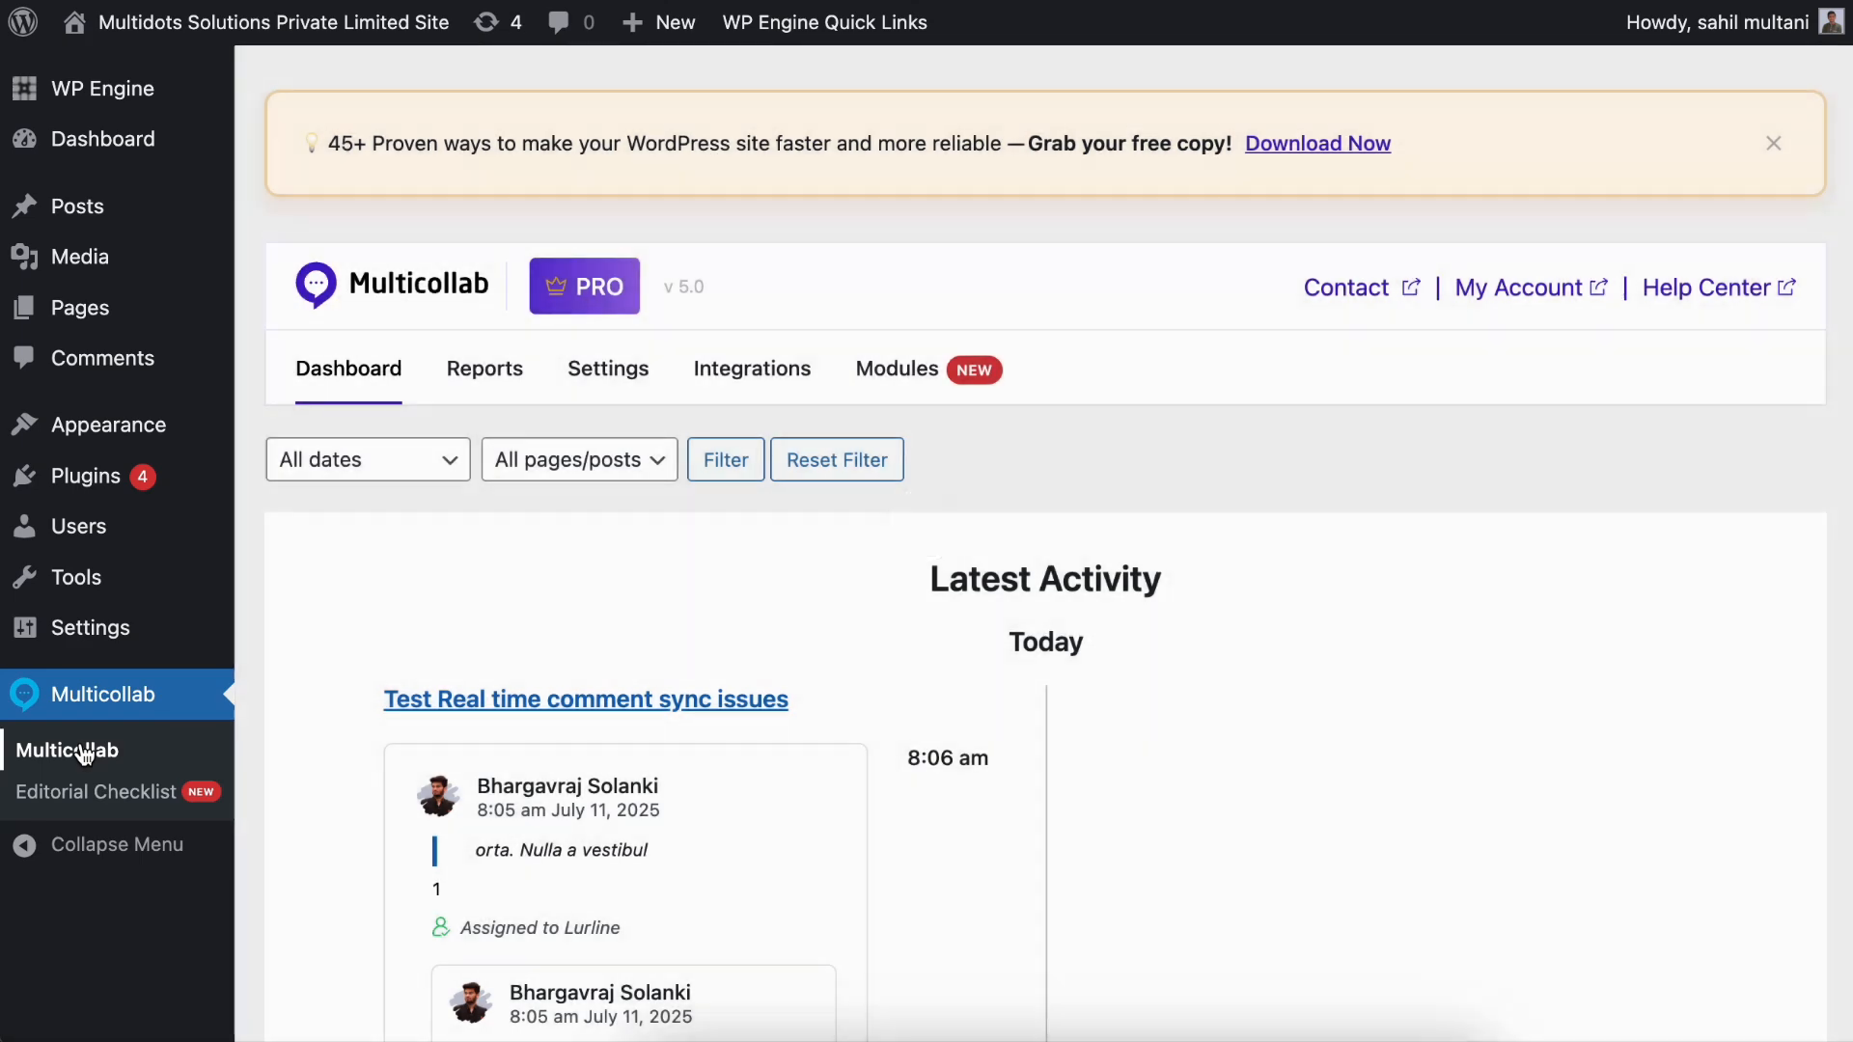
pyautogui.click(926, 389)
pyautogui.scroll(-2, 926, 389)
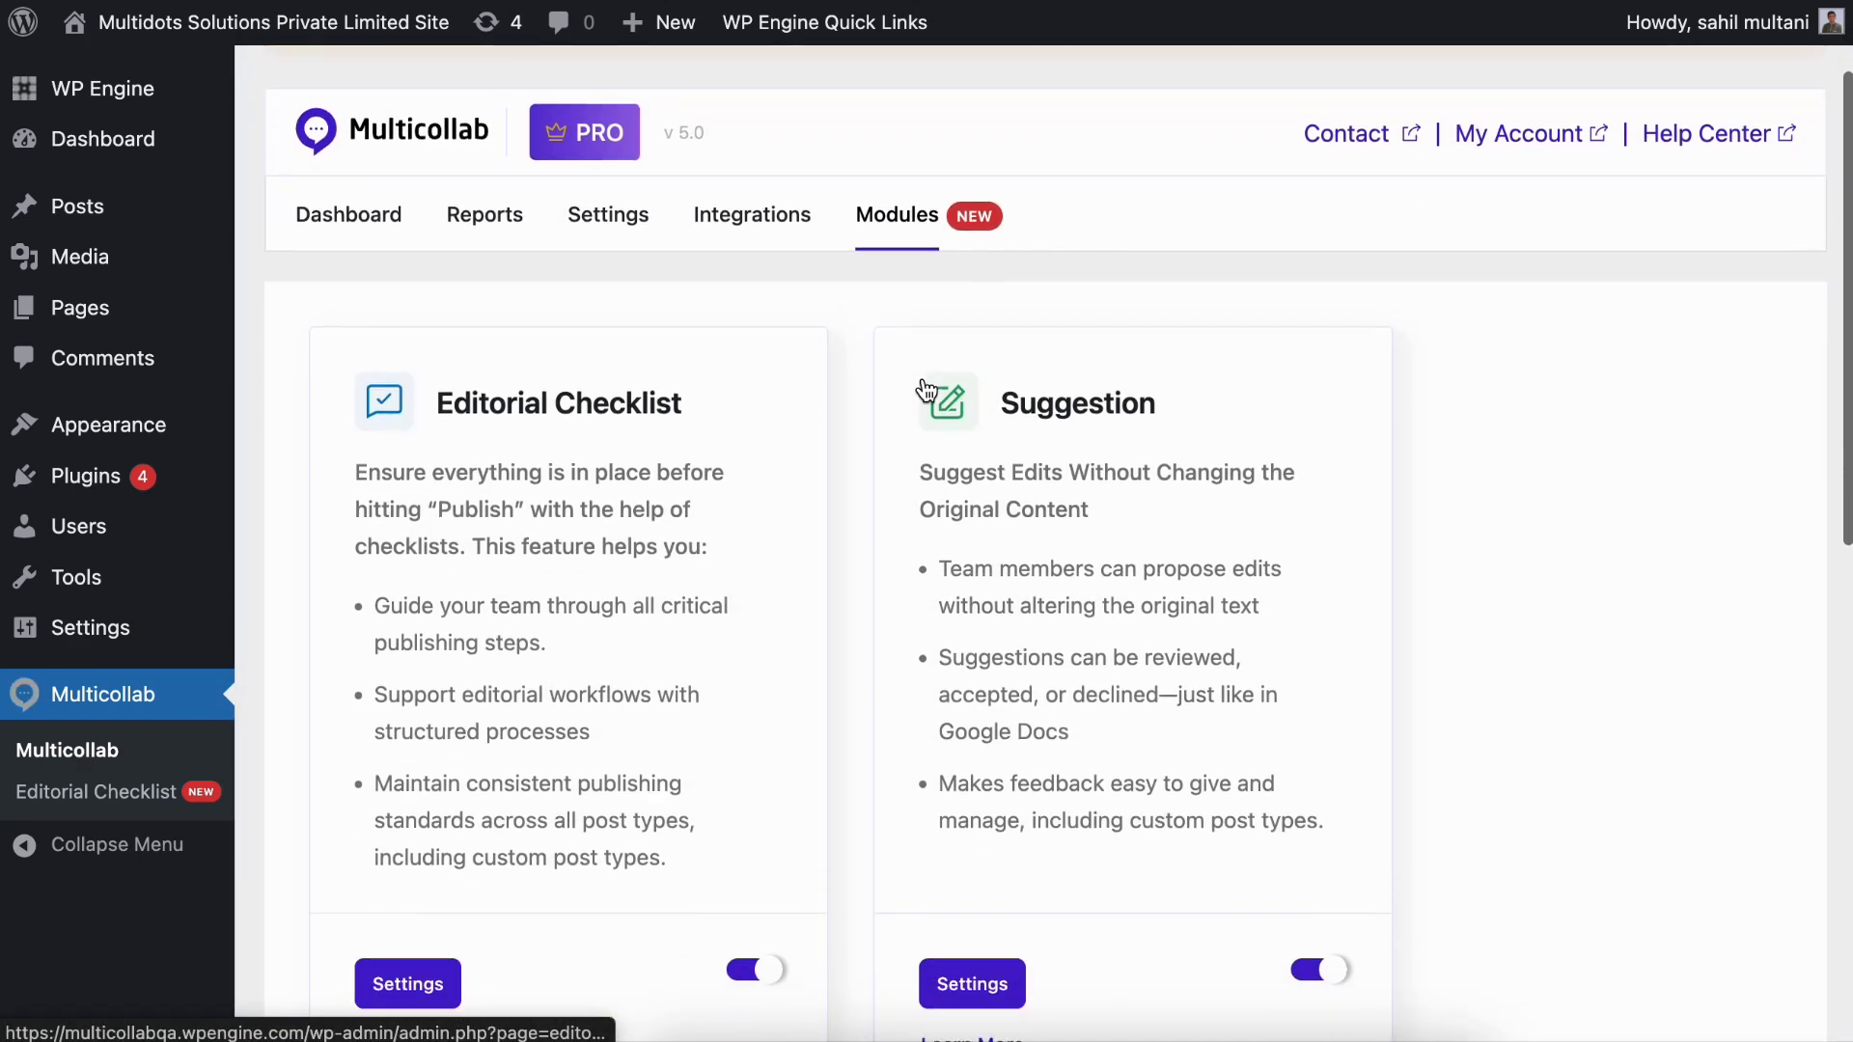
pyautogui.scroll(-2, 927, 389)
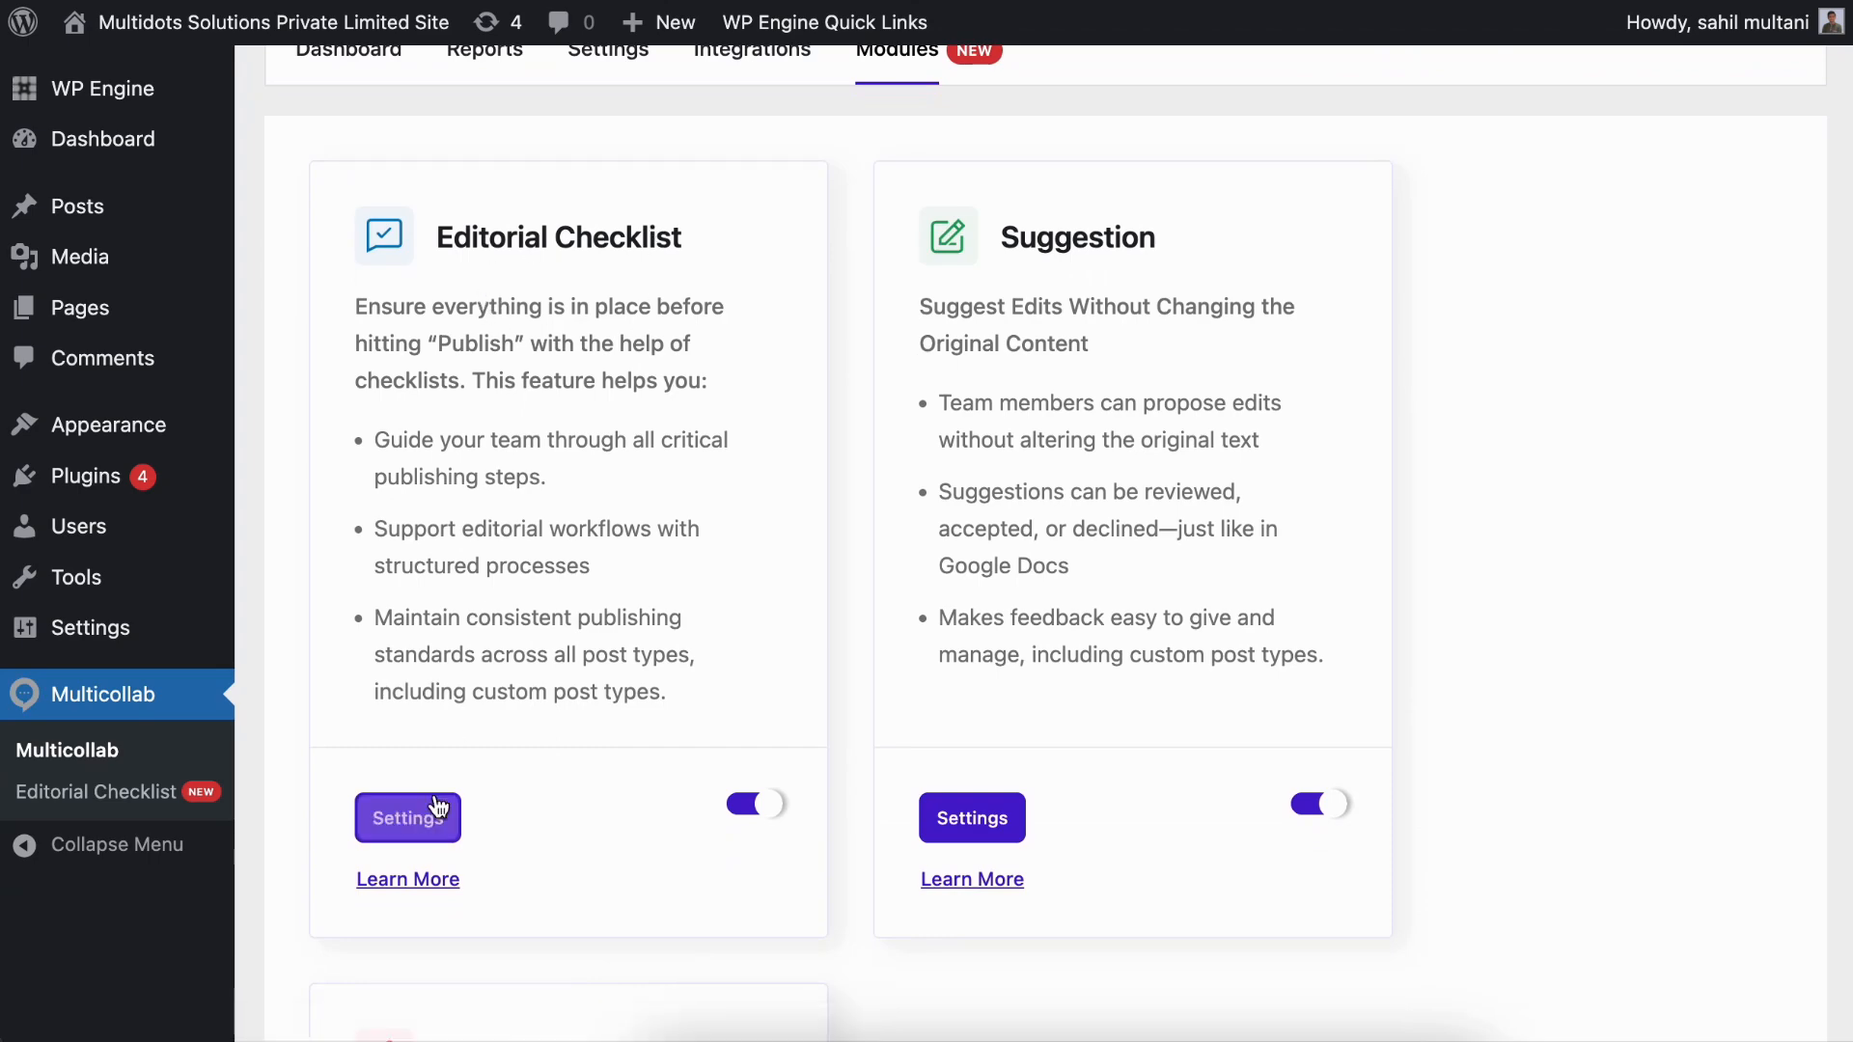
pyautogui.click(434, 811)
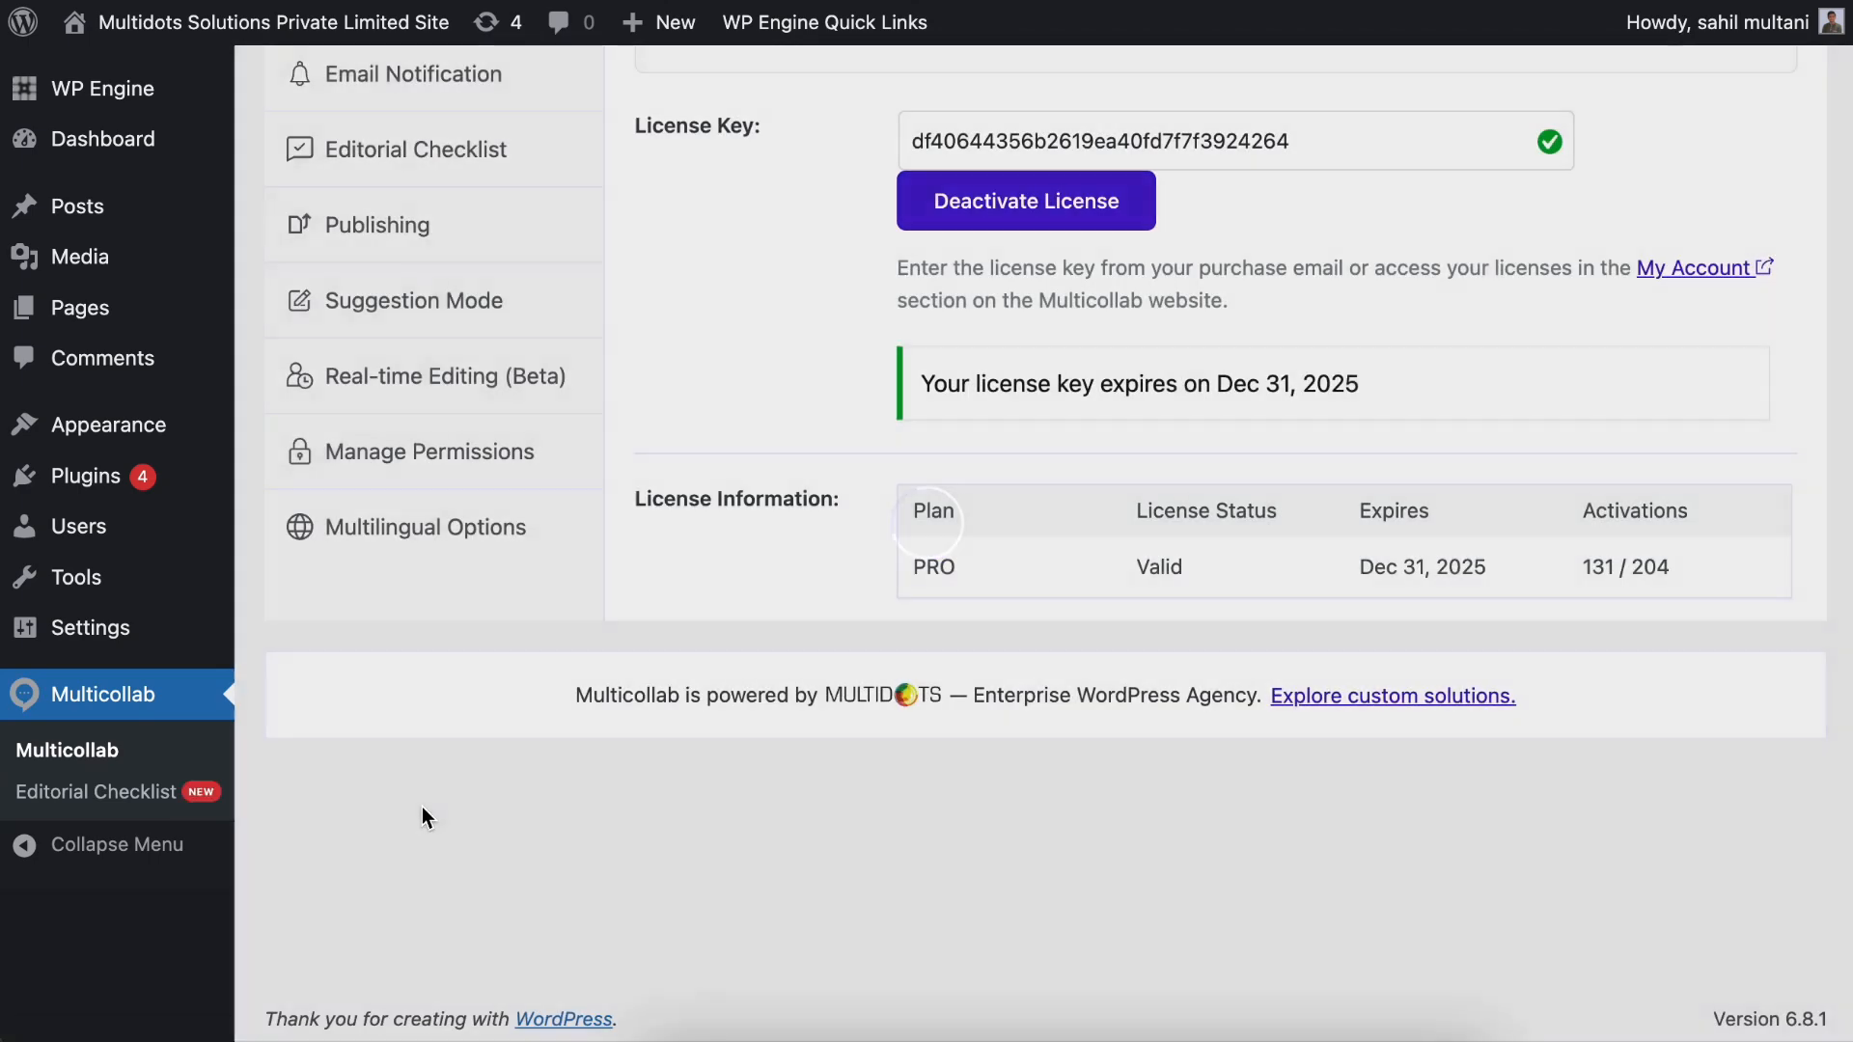
# Step: In the Editorial Checklist settings, enable Prevent Publishing with Incomplete Checklist and save
pyautogui.scroll(6, 421, 807)
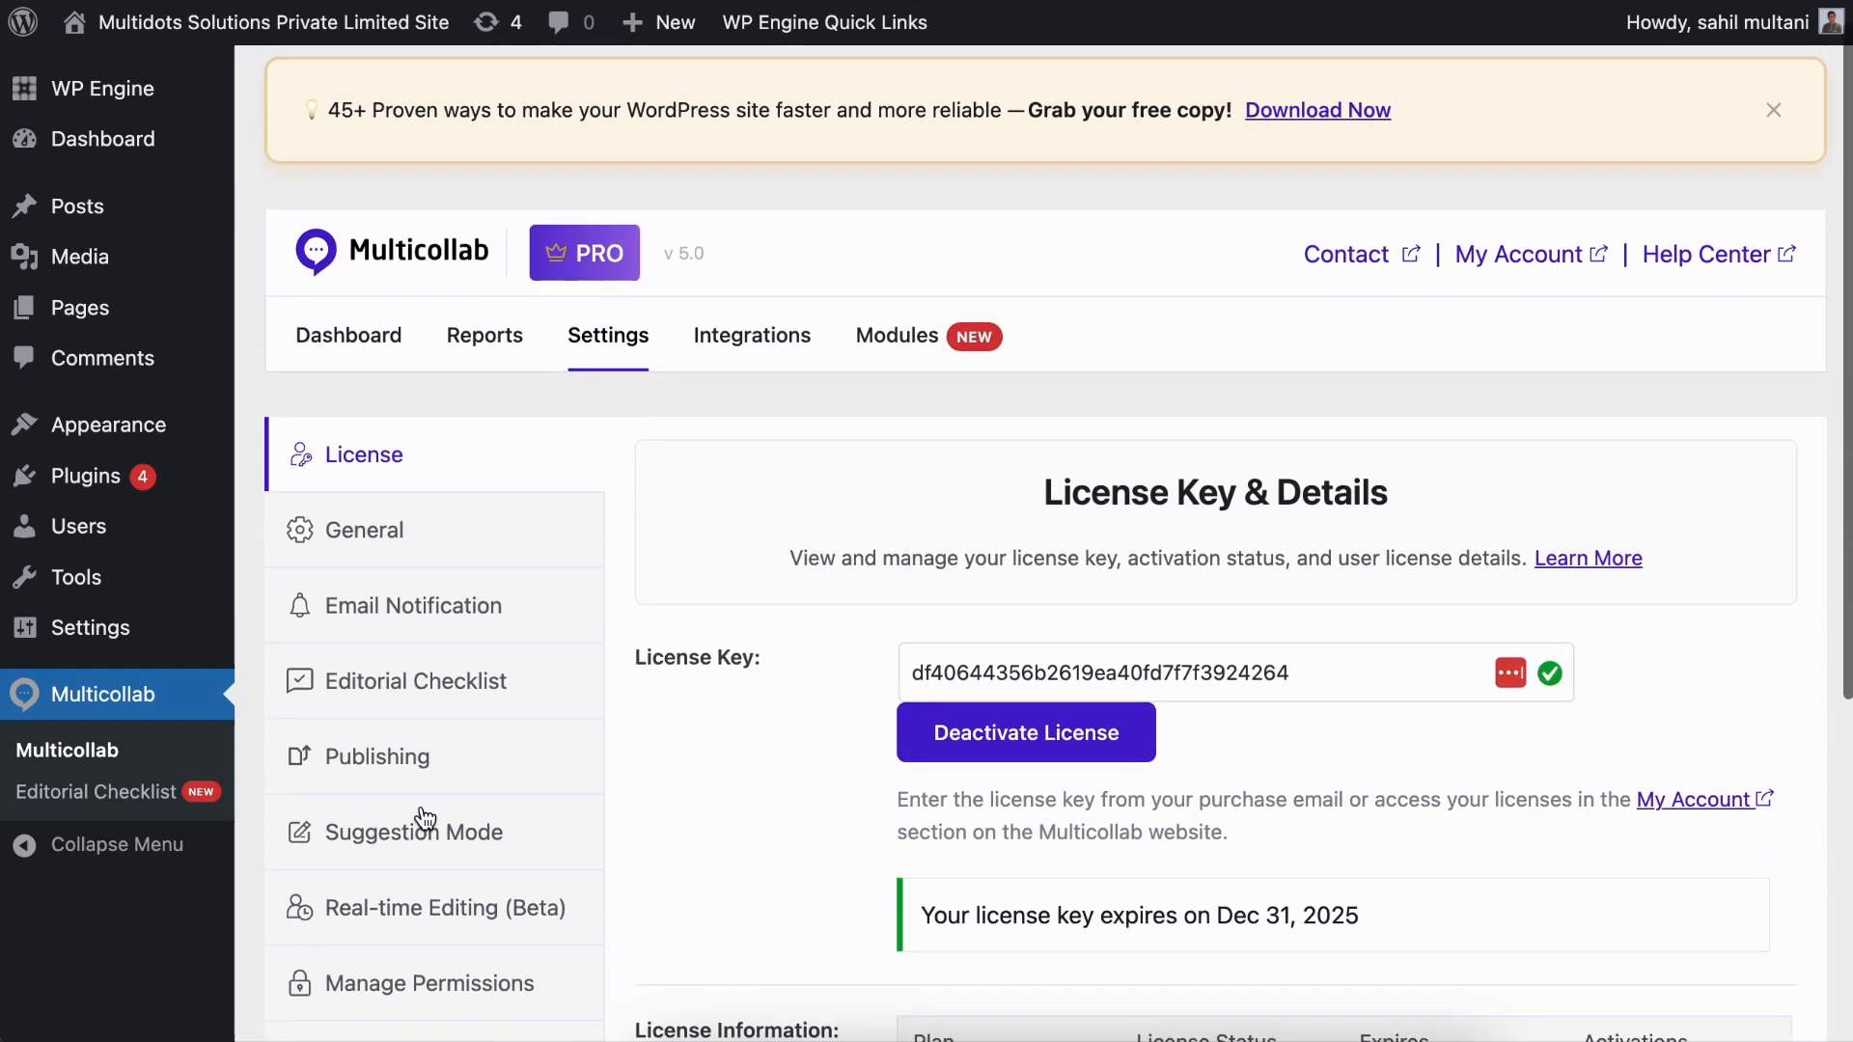
pyautogui.scroll(-1, 423, 816)
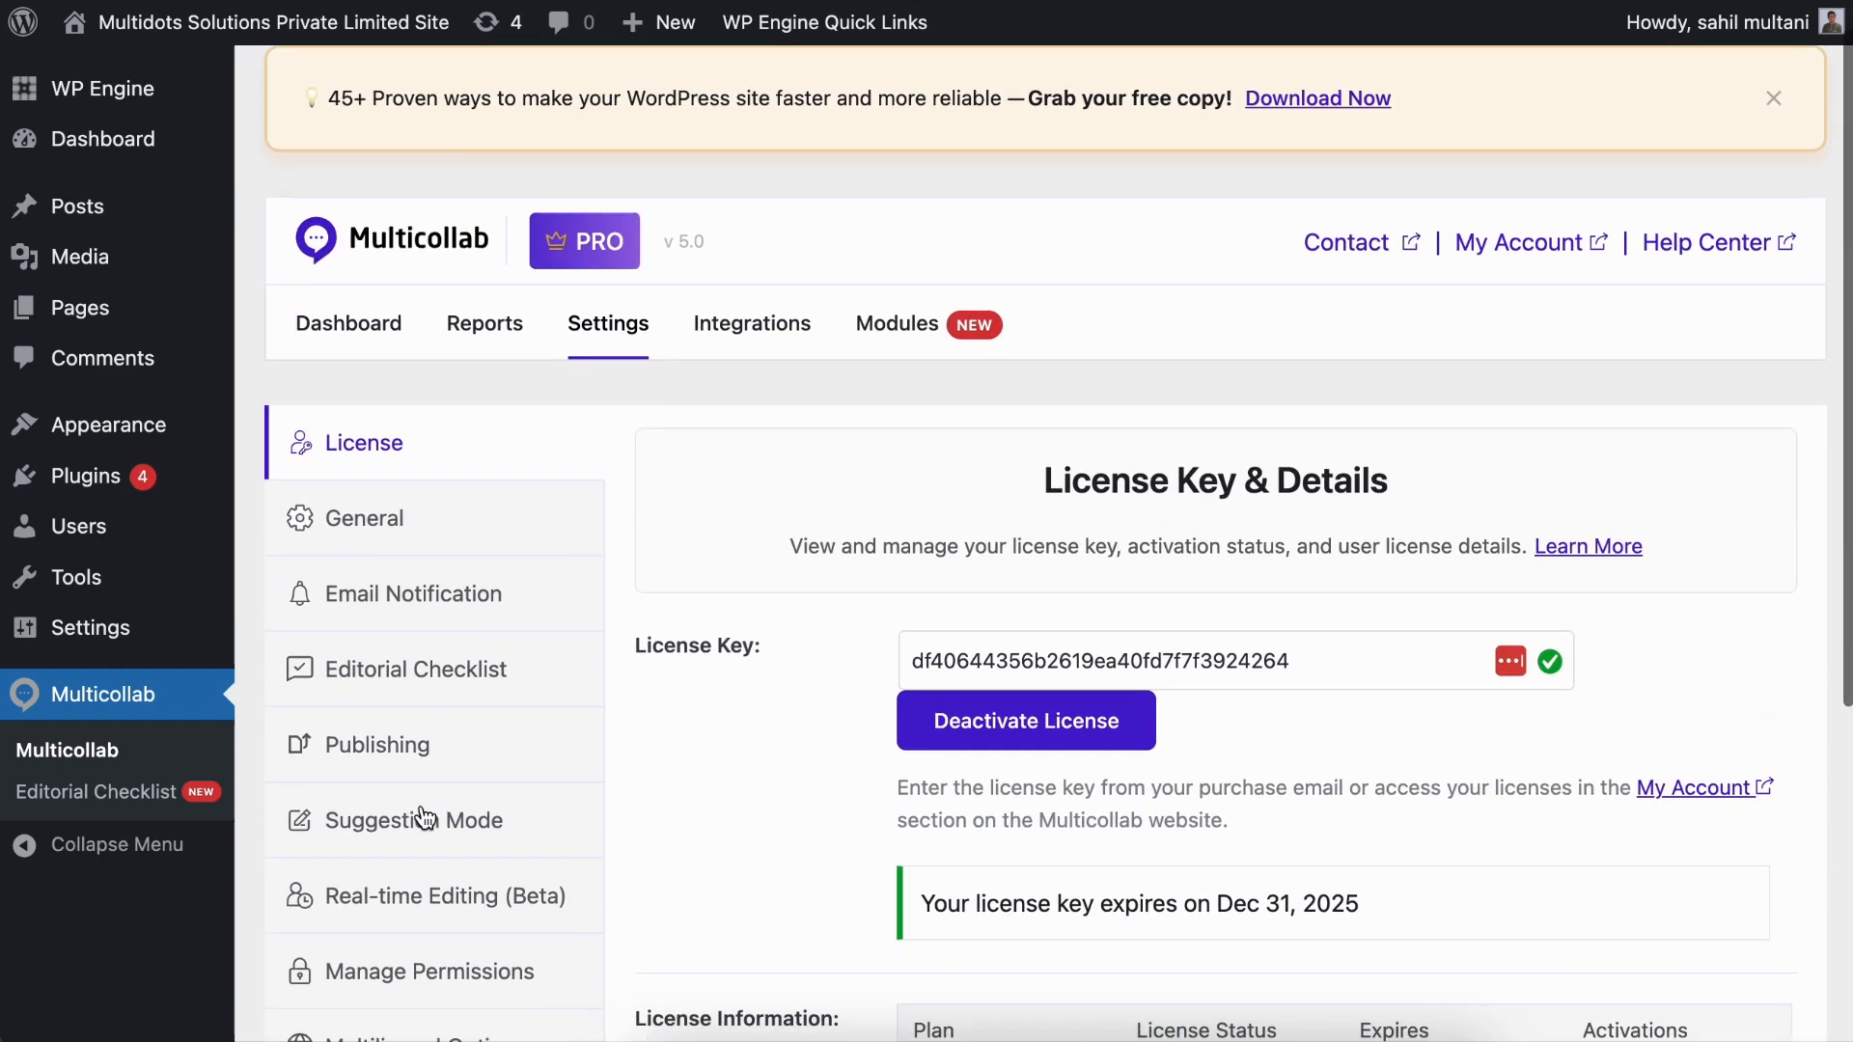
pyautogui.click(442, 679)
pyautogui.scroll(-2, 847, 778)
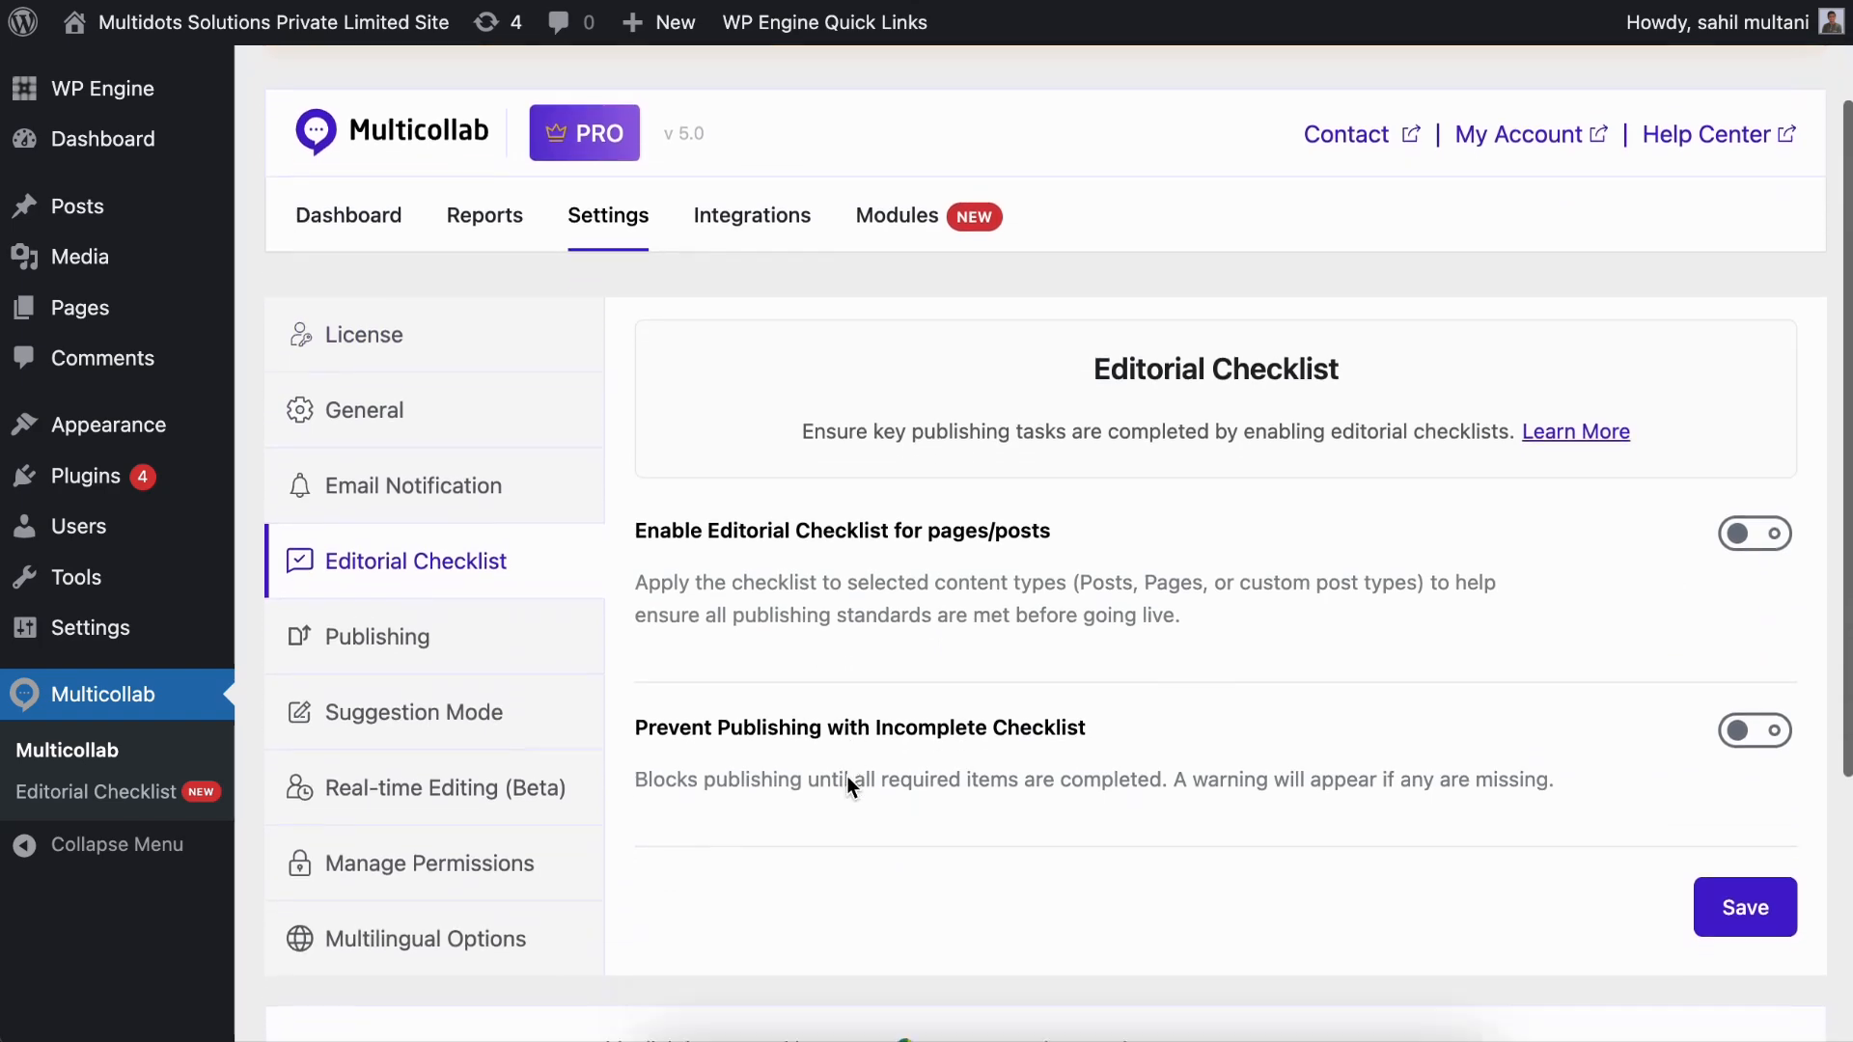
pyautogui.scroll(-3, 847, 776)
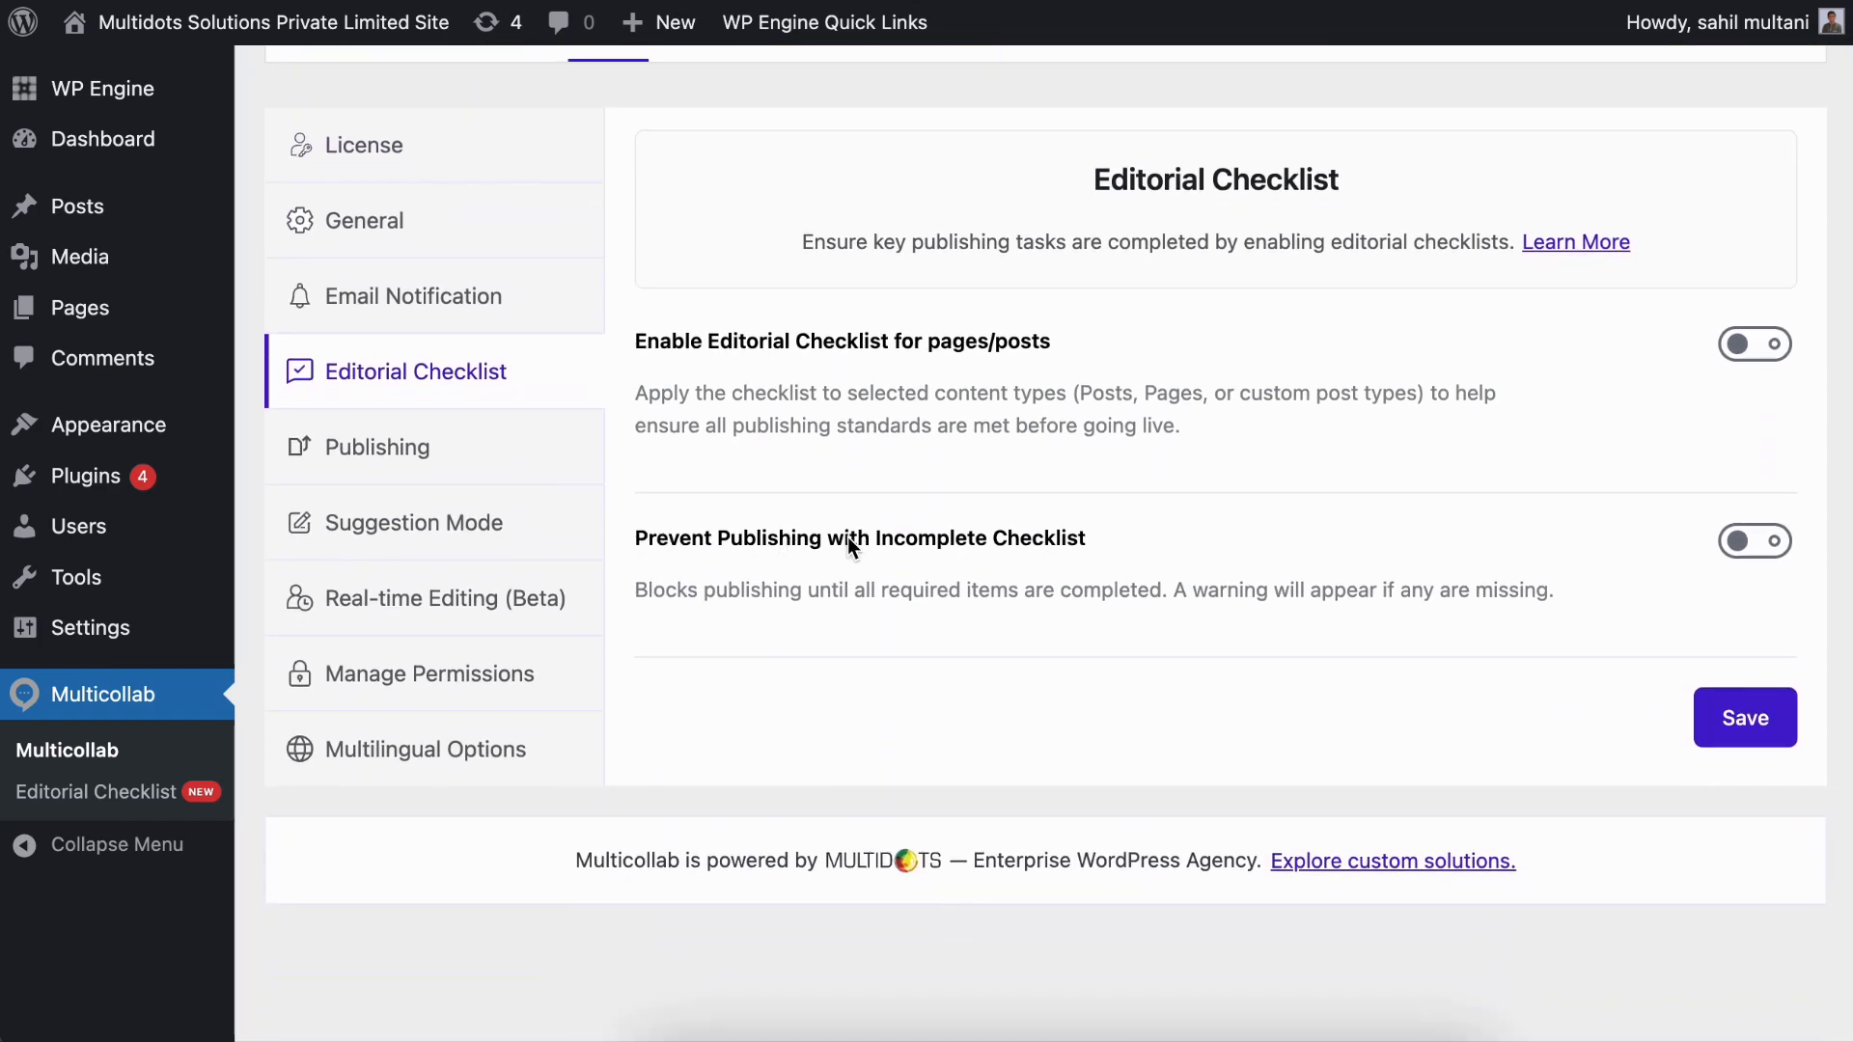
pyautogui.click(1766, 541)
pyautogui.click(1751, 732)
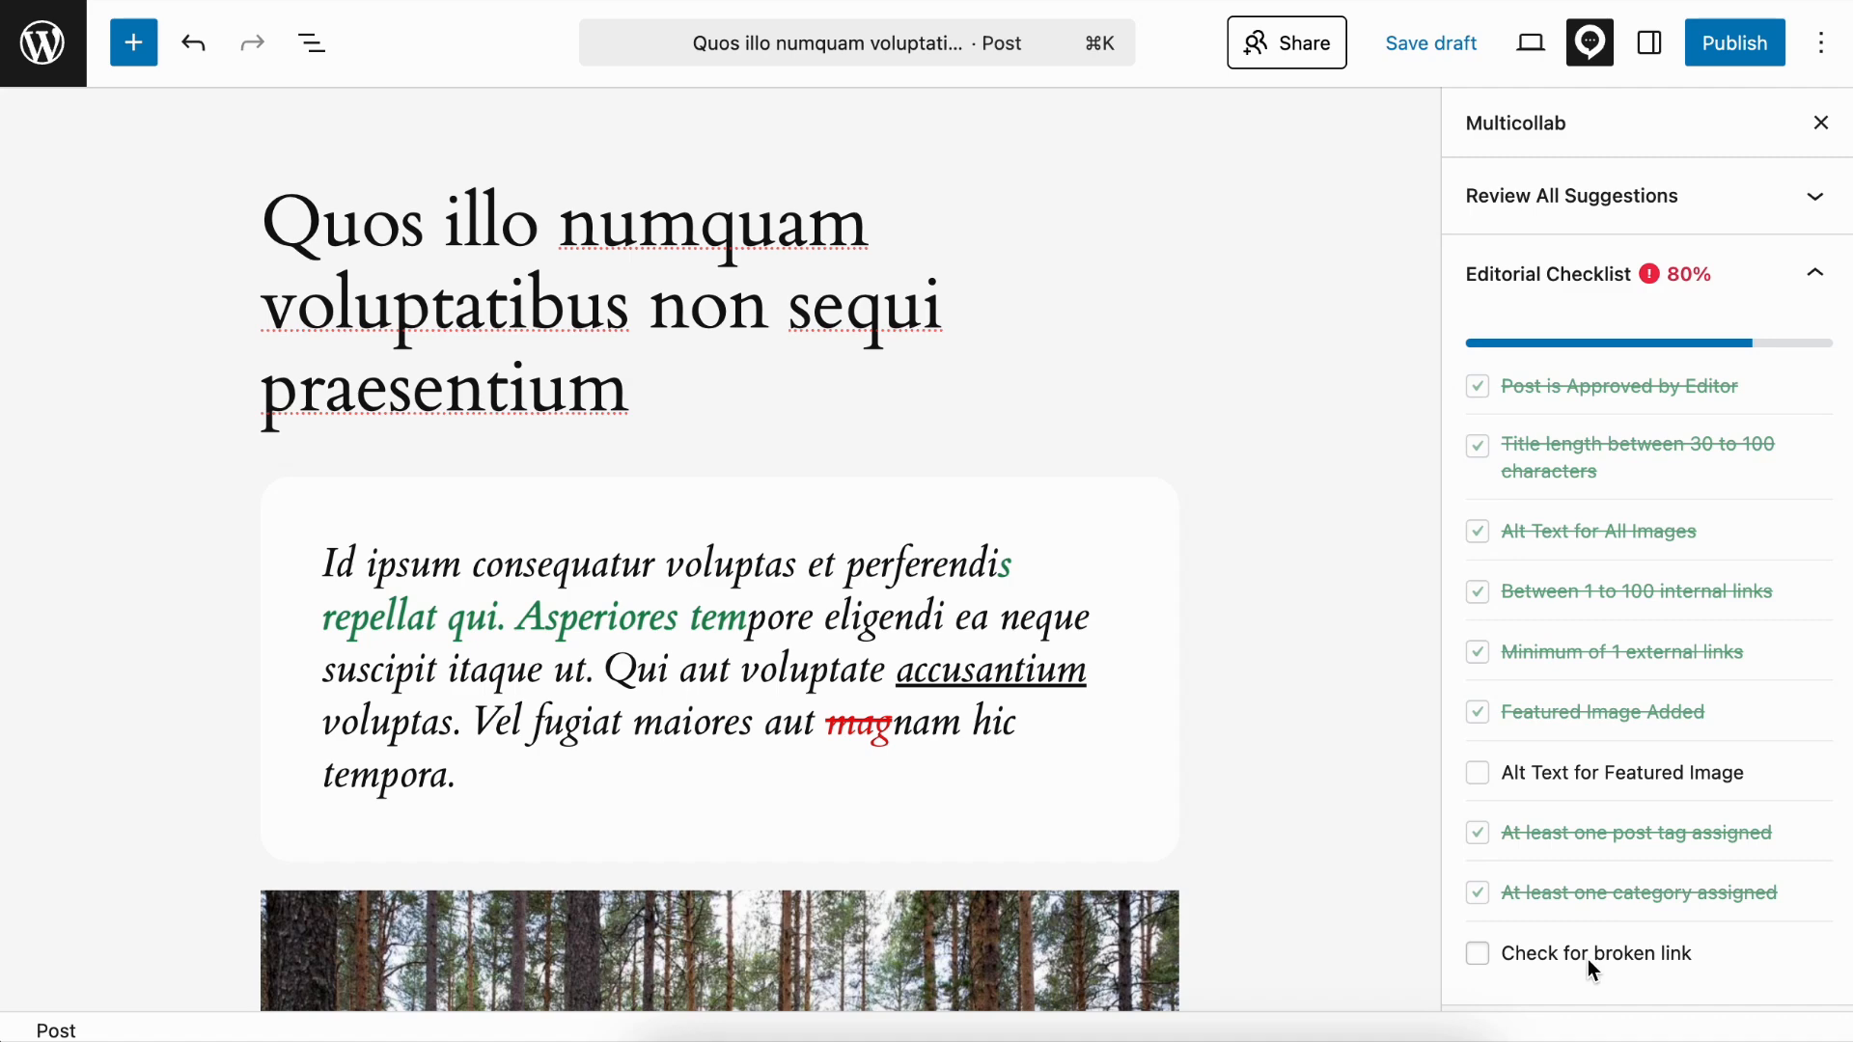
# Step: Try to publish the post again with publishing prevention enabled, and cancel the pre-publish check
pyautogui.click(1734, 60)
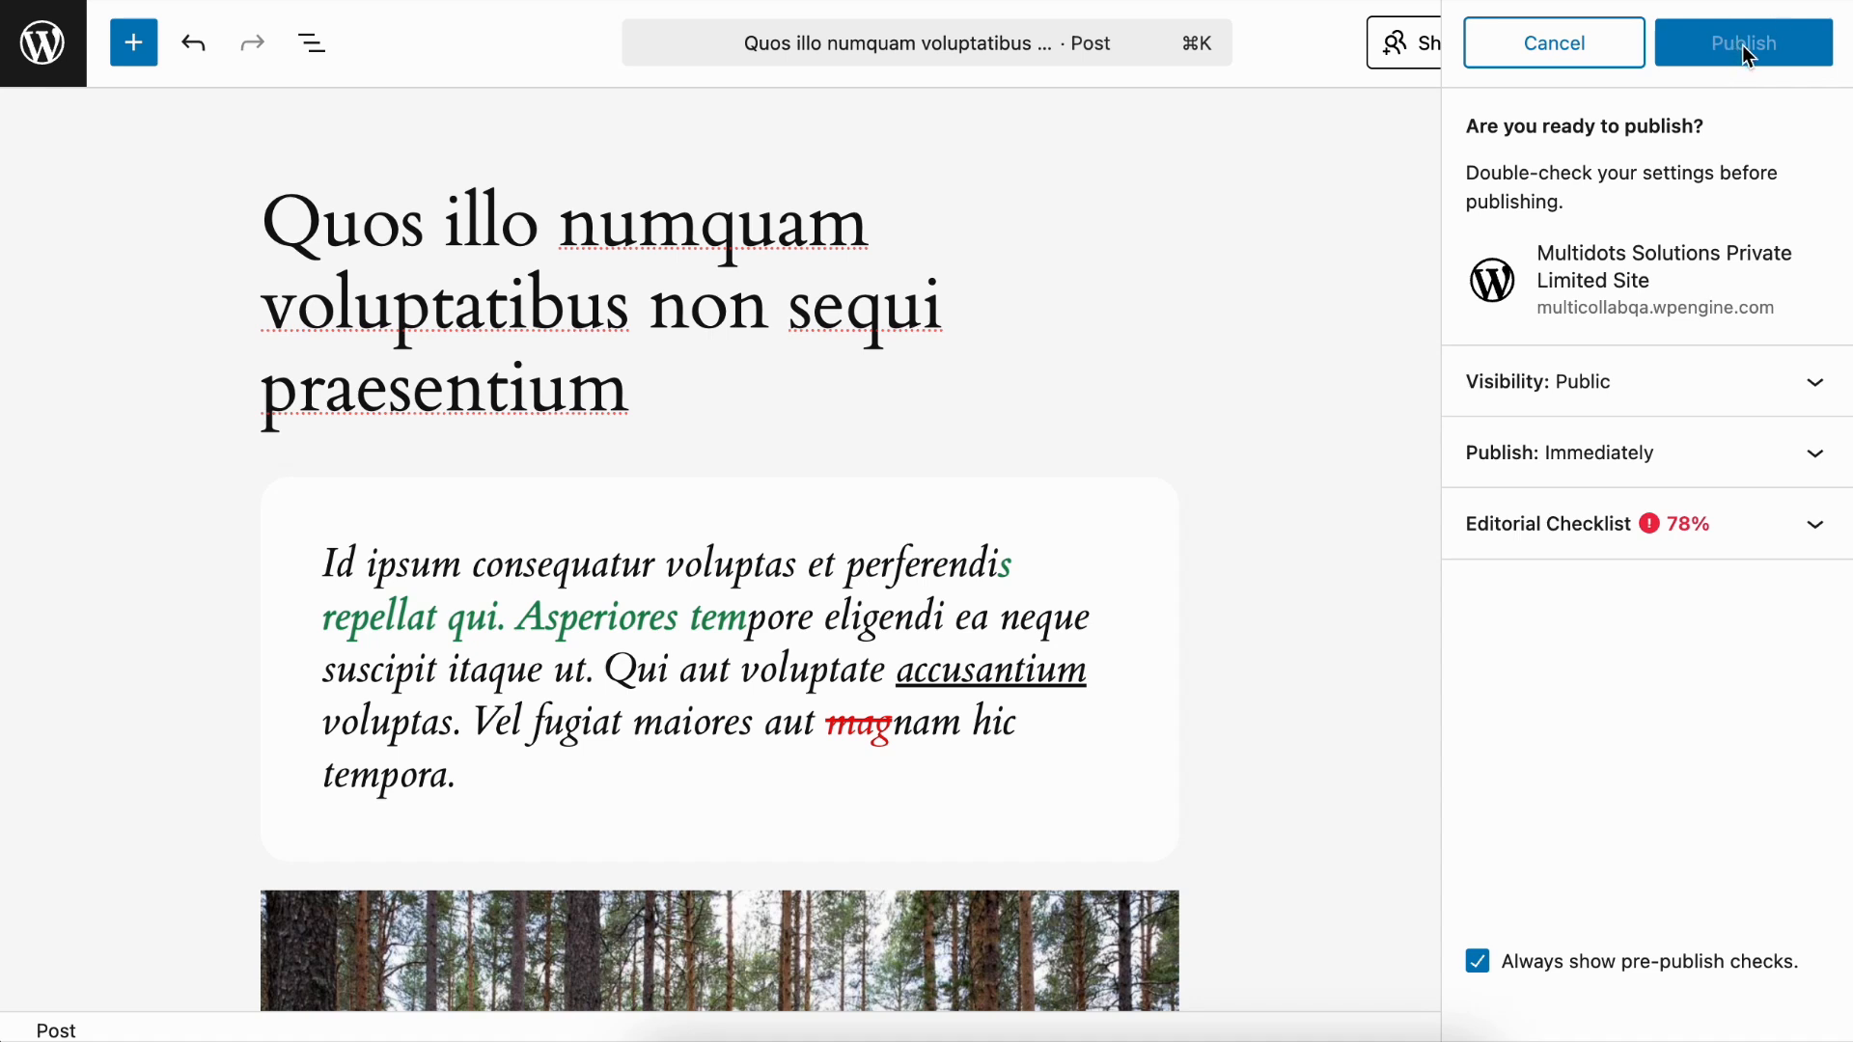
pyautogui.click(1728, 51)
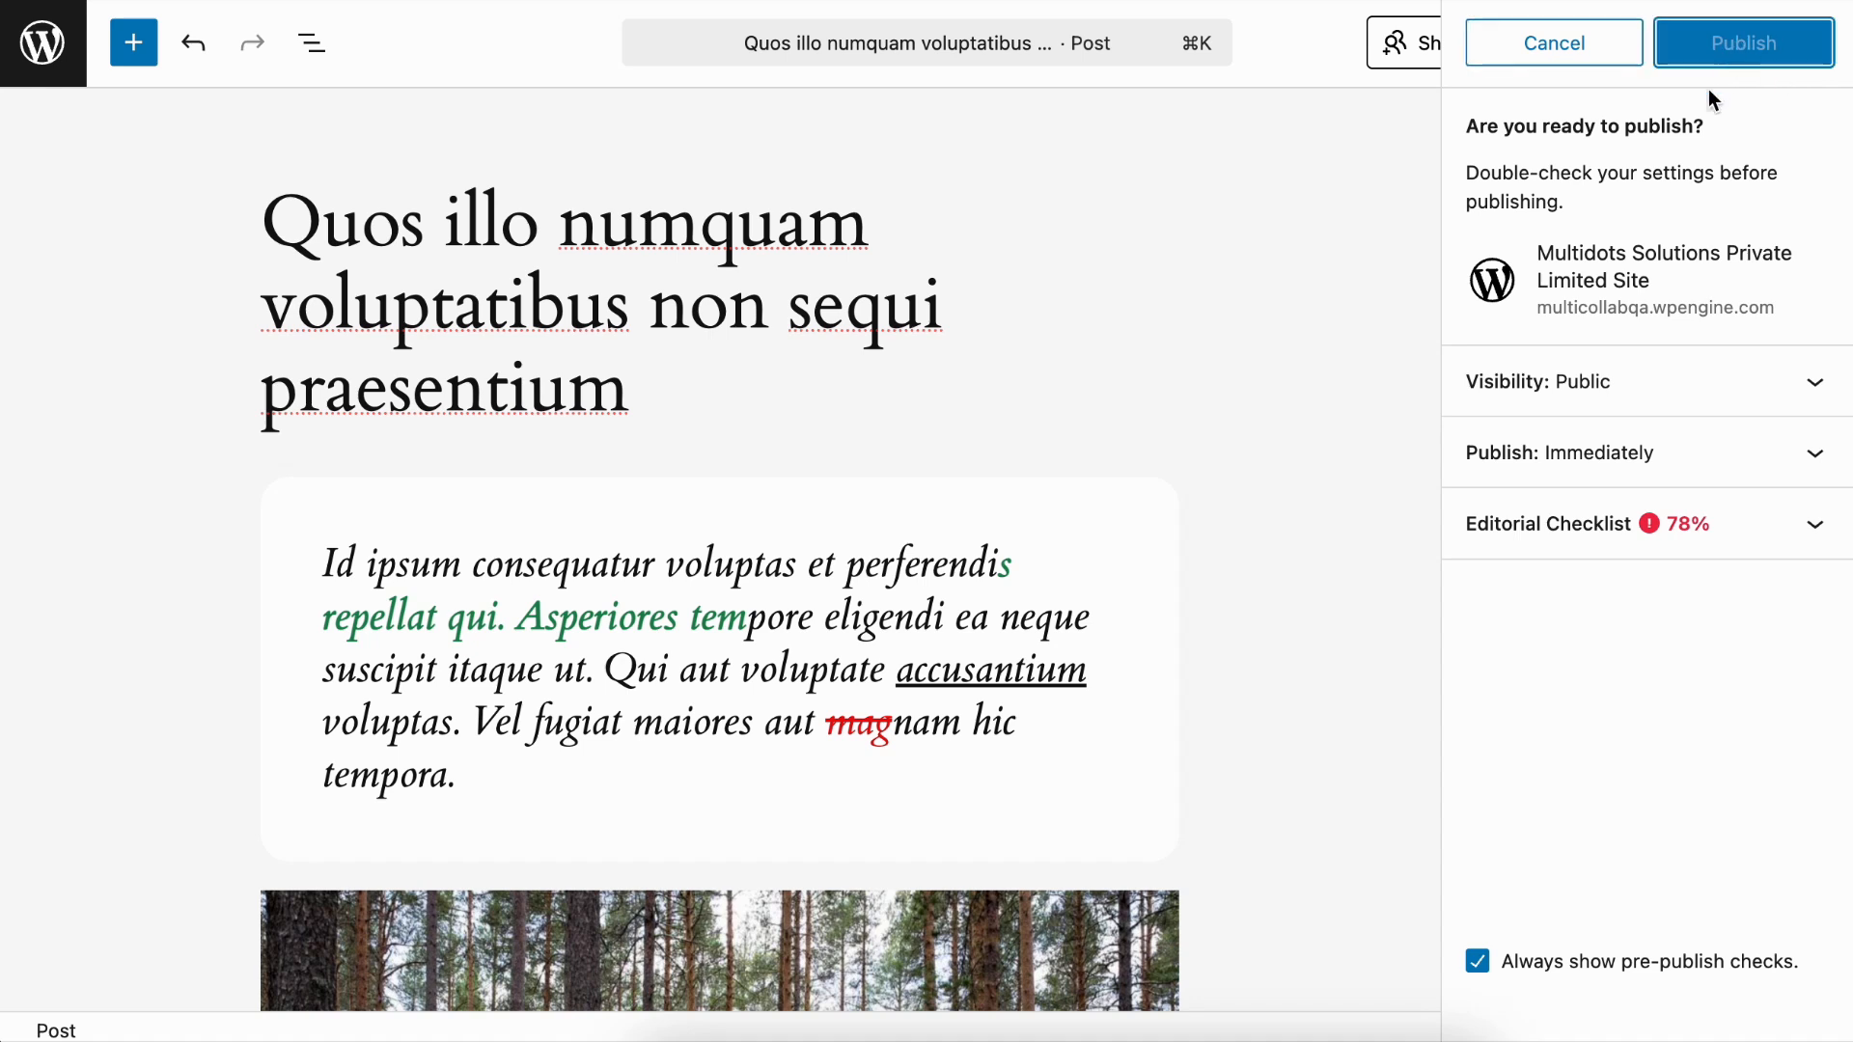
pyautogui.click(1592, 48)
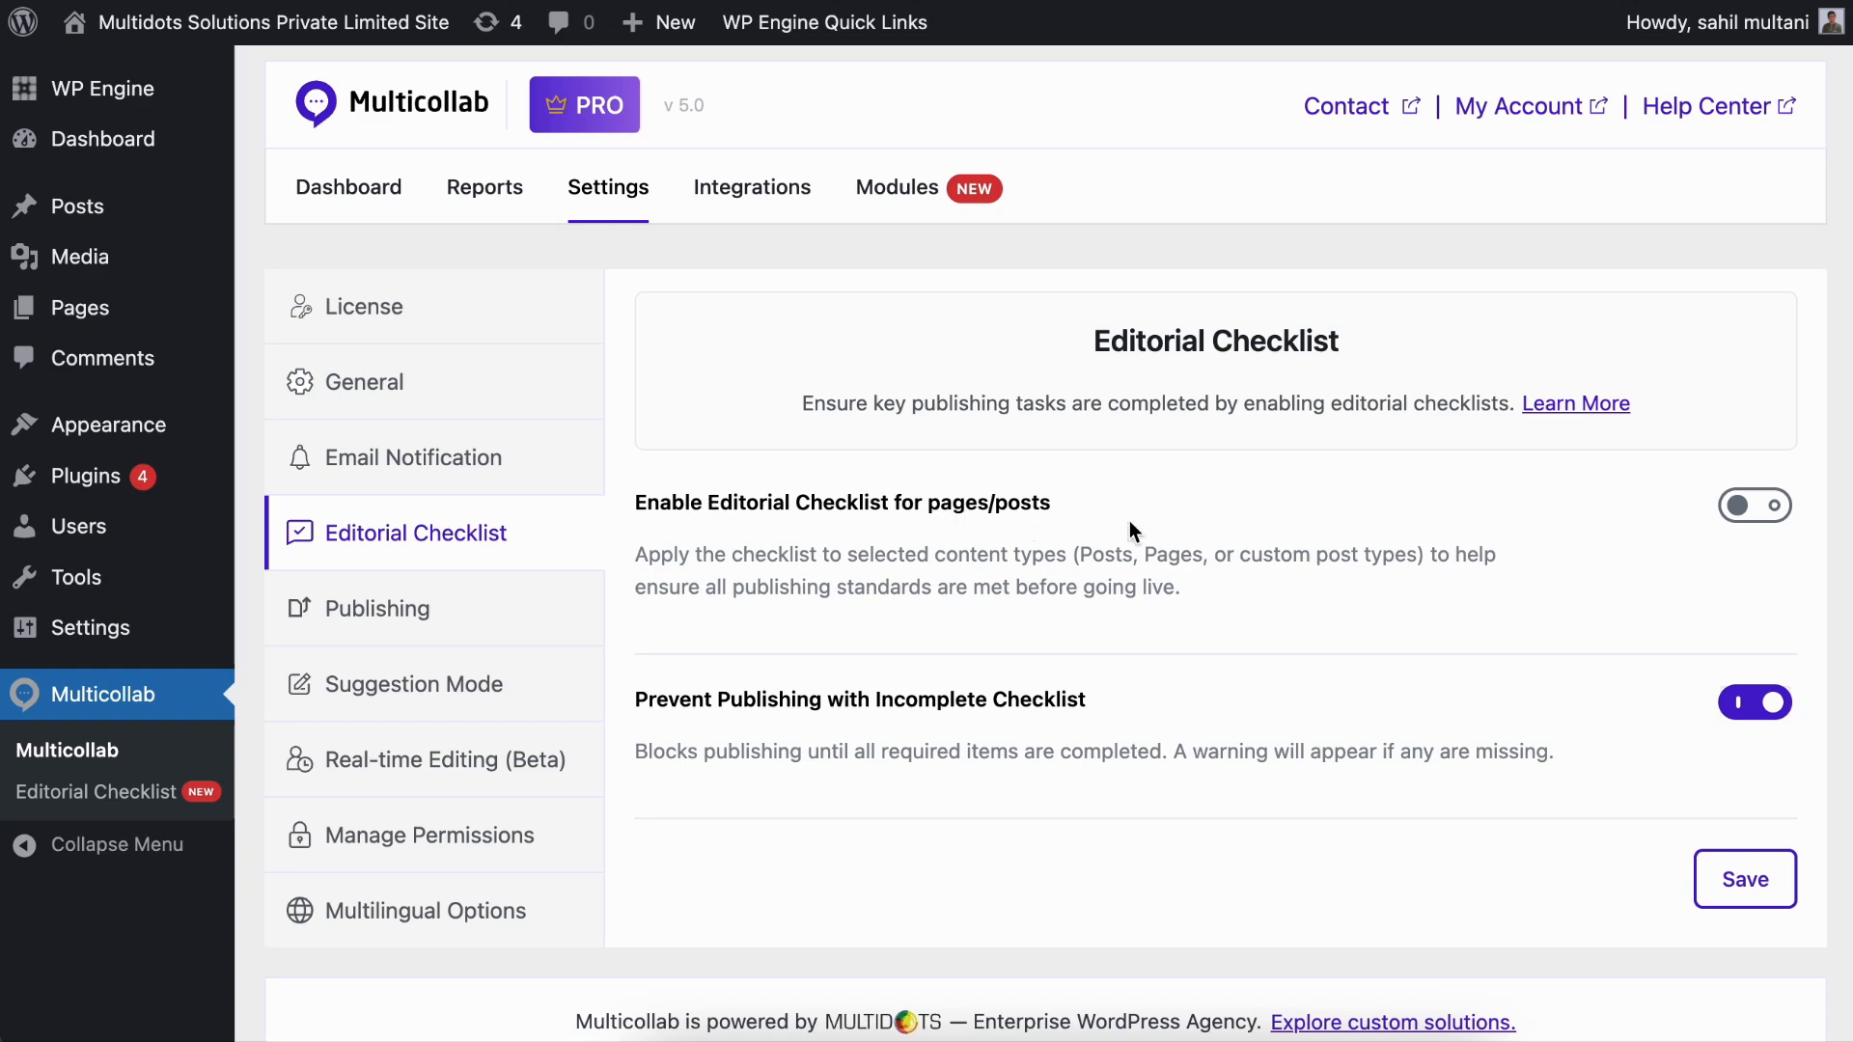
# Step: Enable the Editorial Checklist for pages/posts, choose Pages as the post type, and save the settings
pyautogui.click(1771, 518)
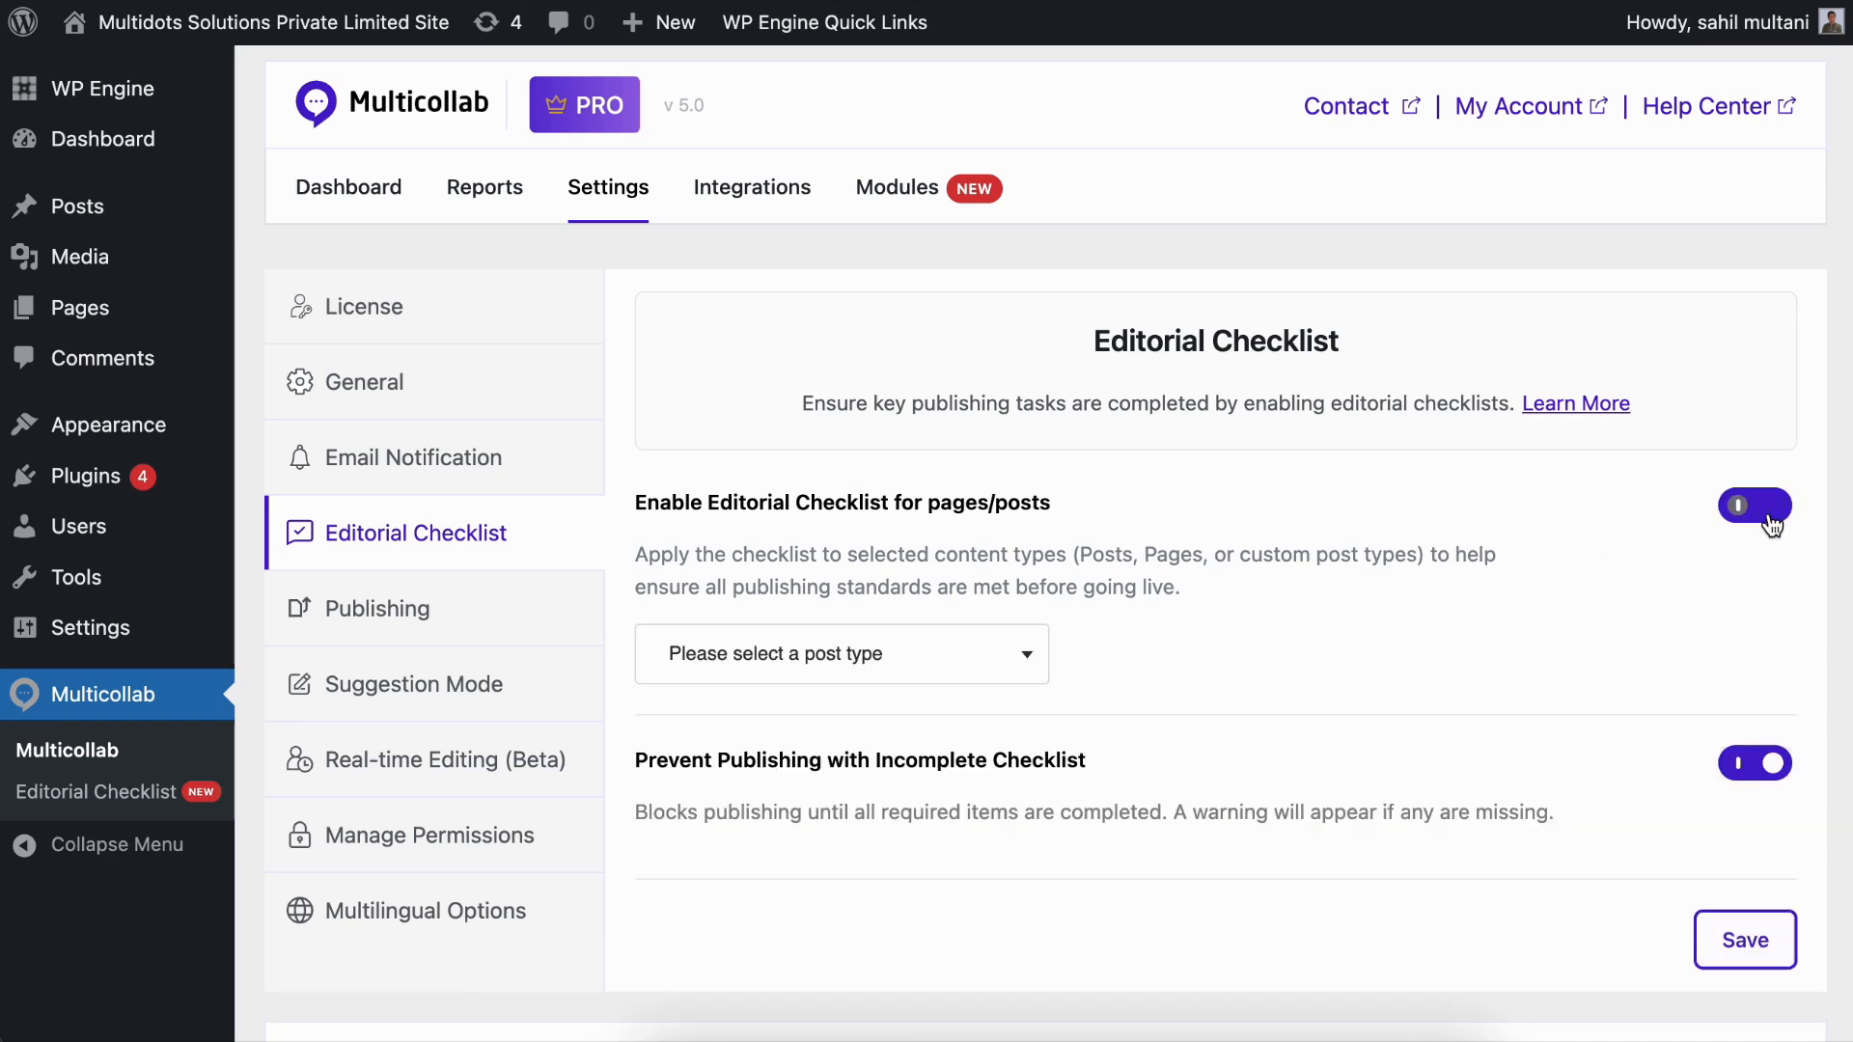
pyautogui.click(844, 643)
pyautogui.scroll(-1, 845, 643)
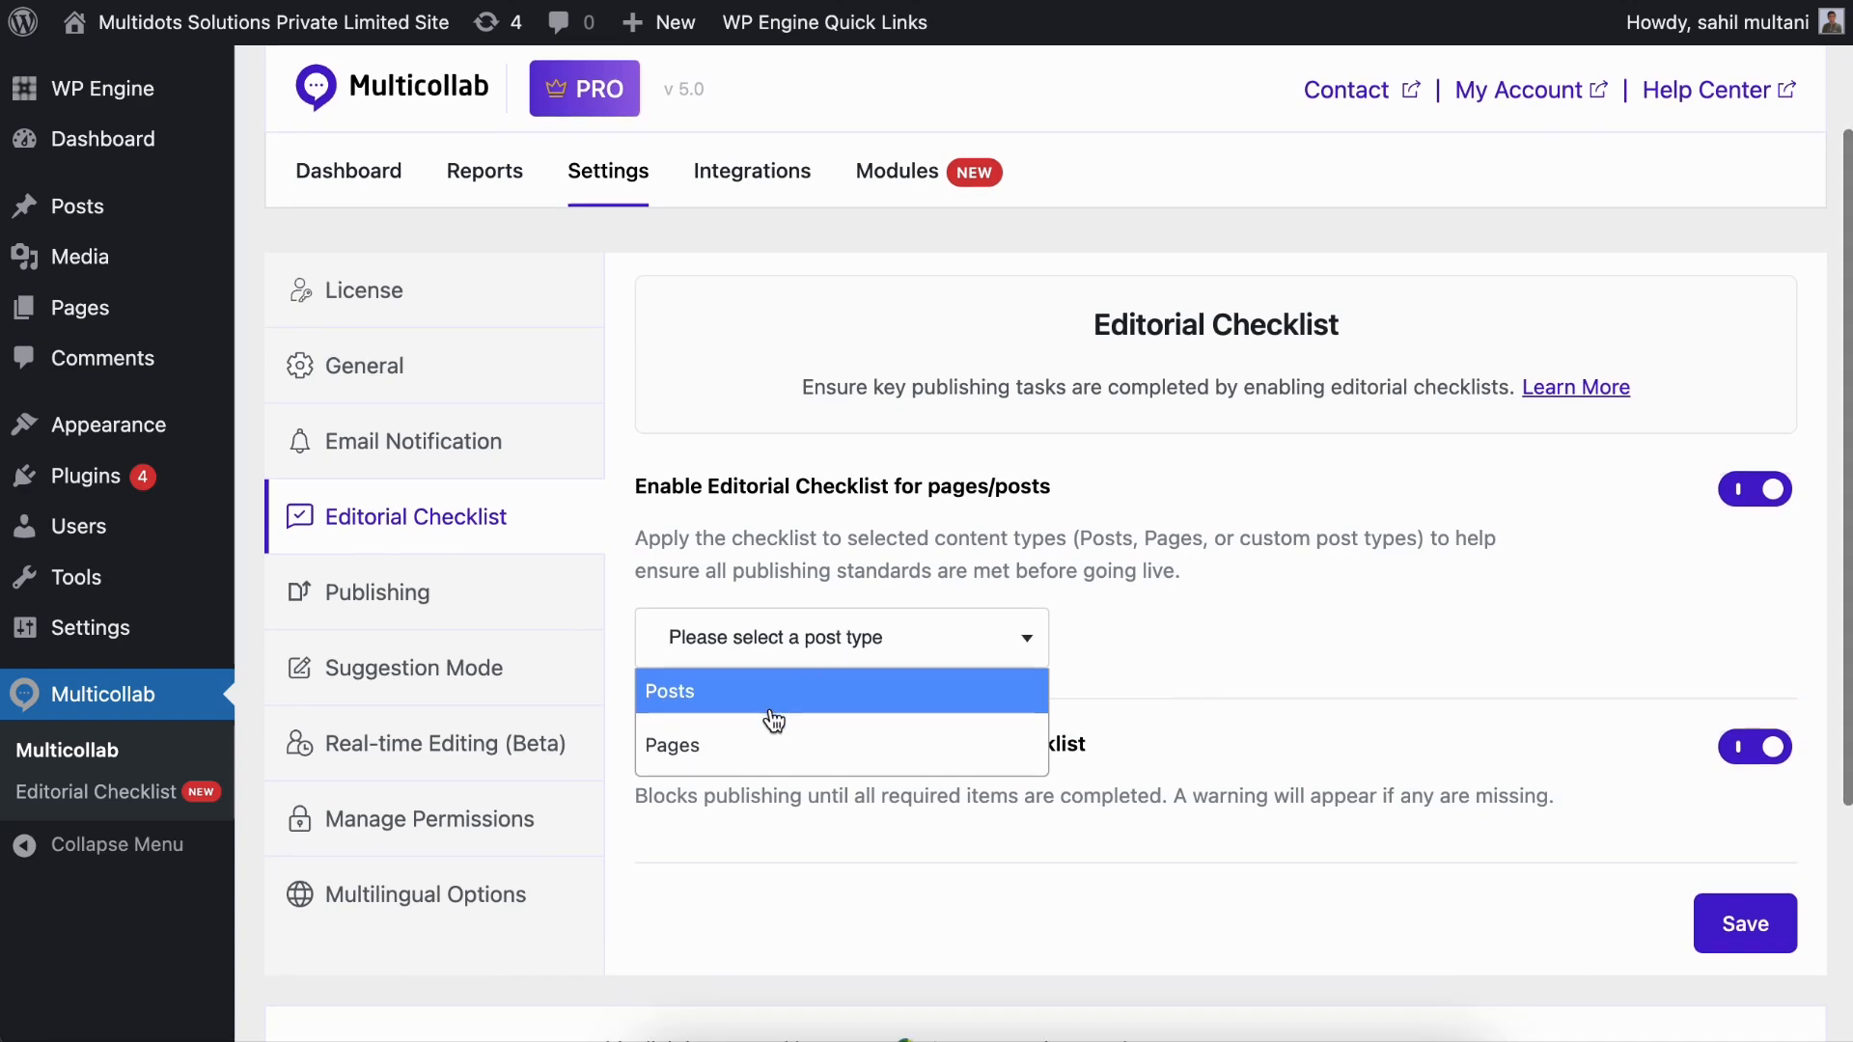
pyautogui.click(792, 637)
pyautogui.click(792, 640)
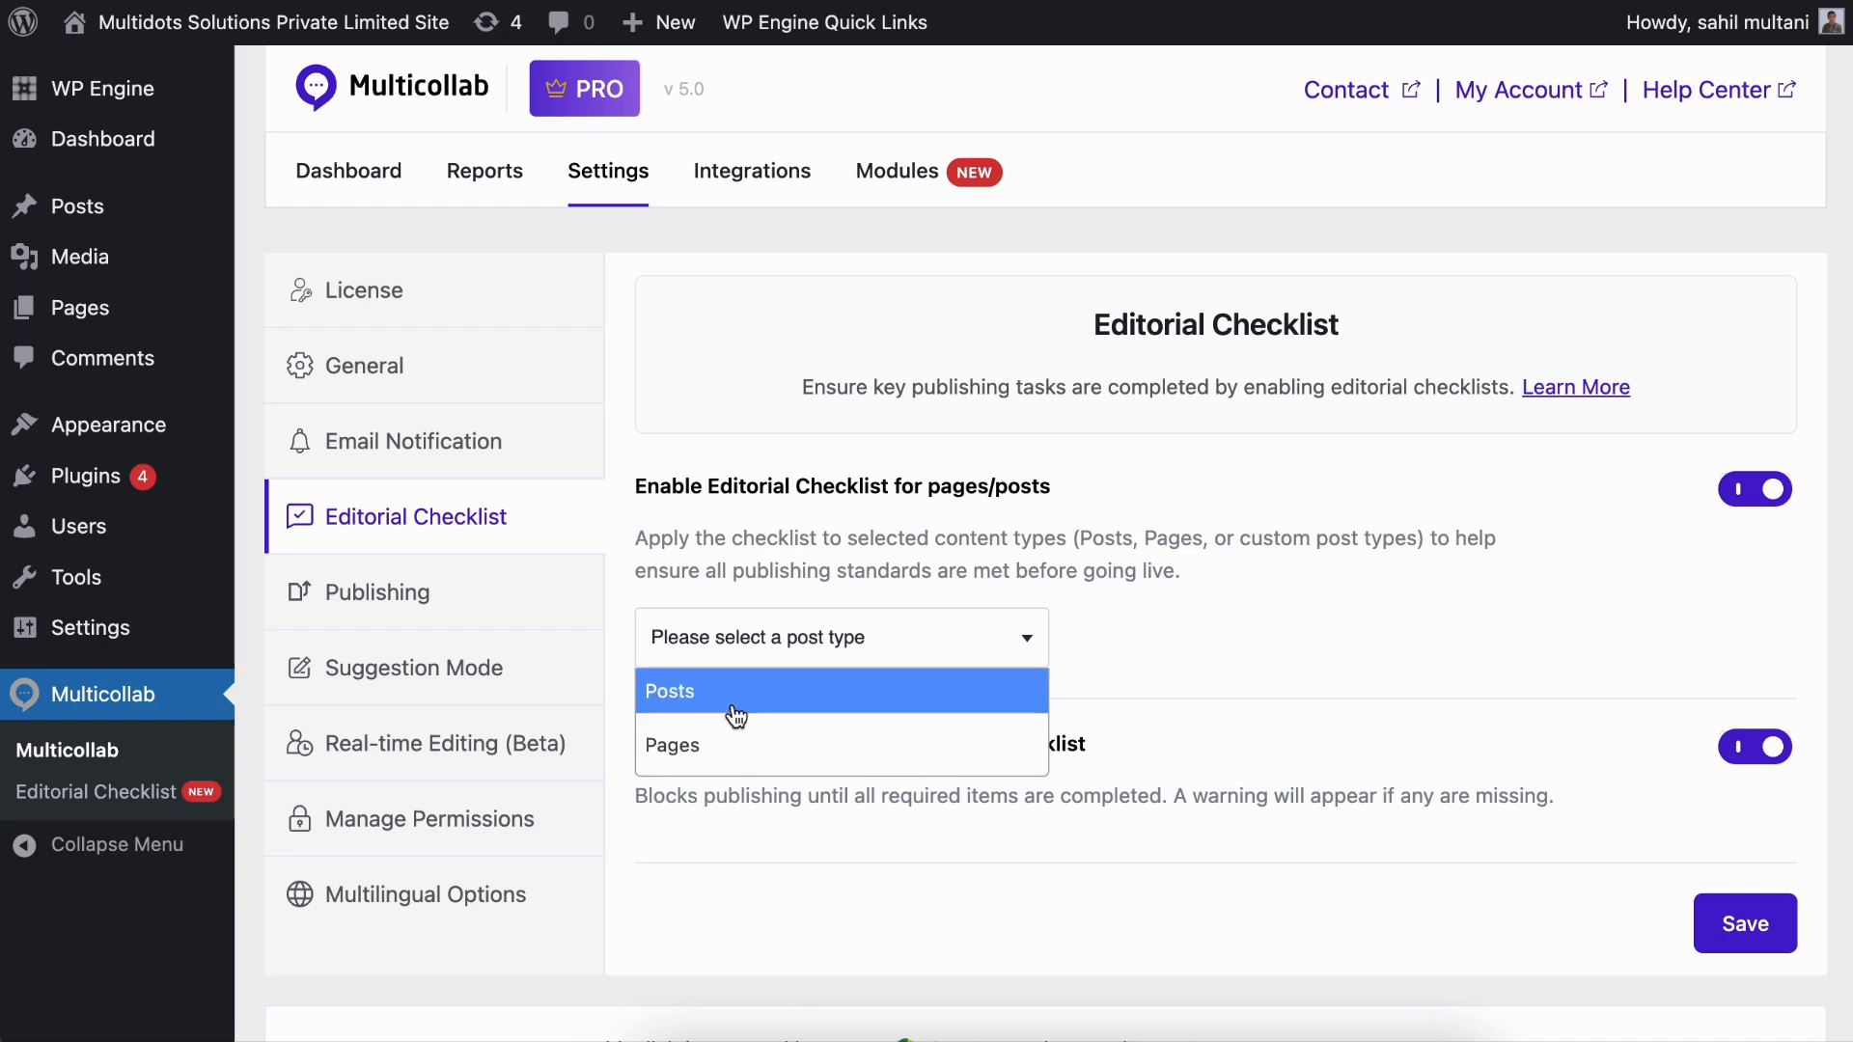
pyautogui.click(726, 770)
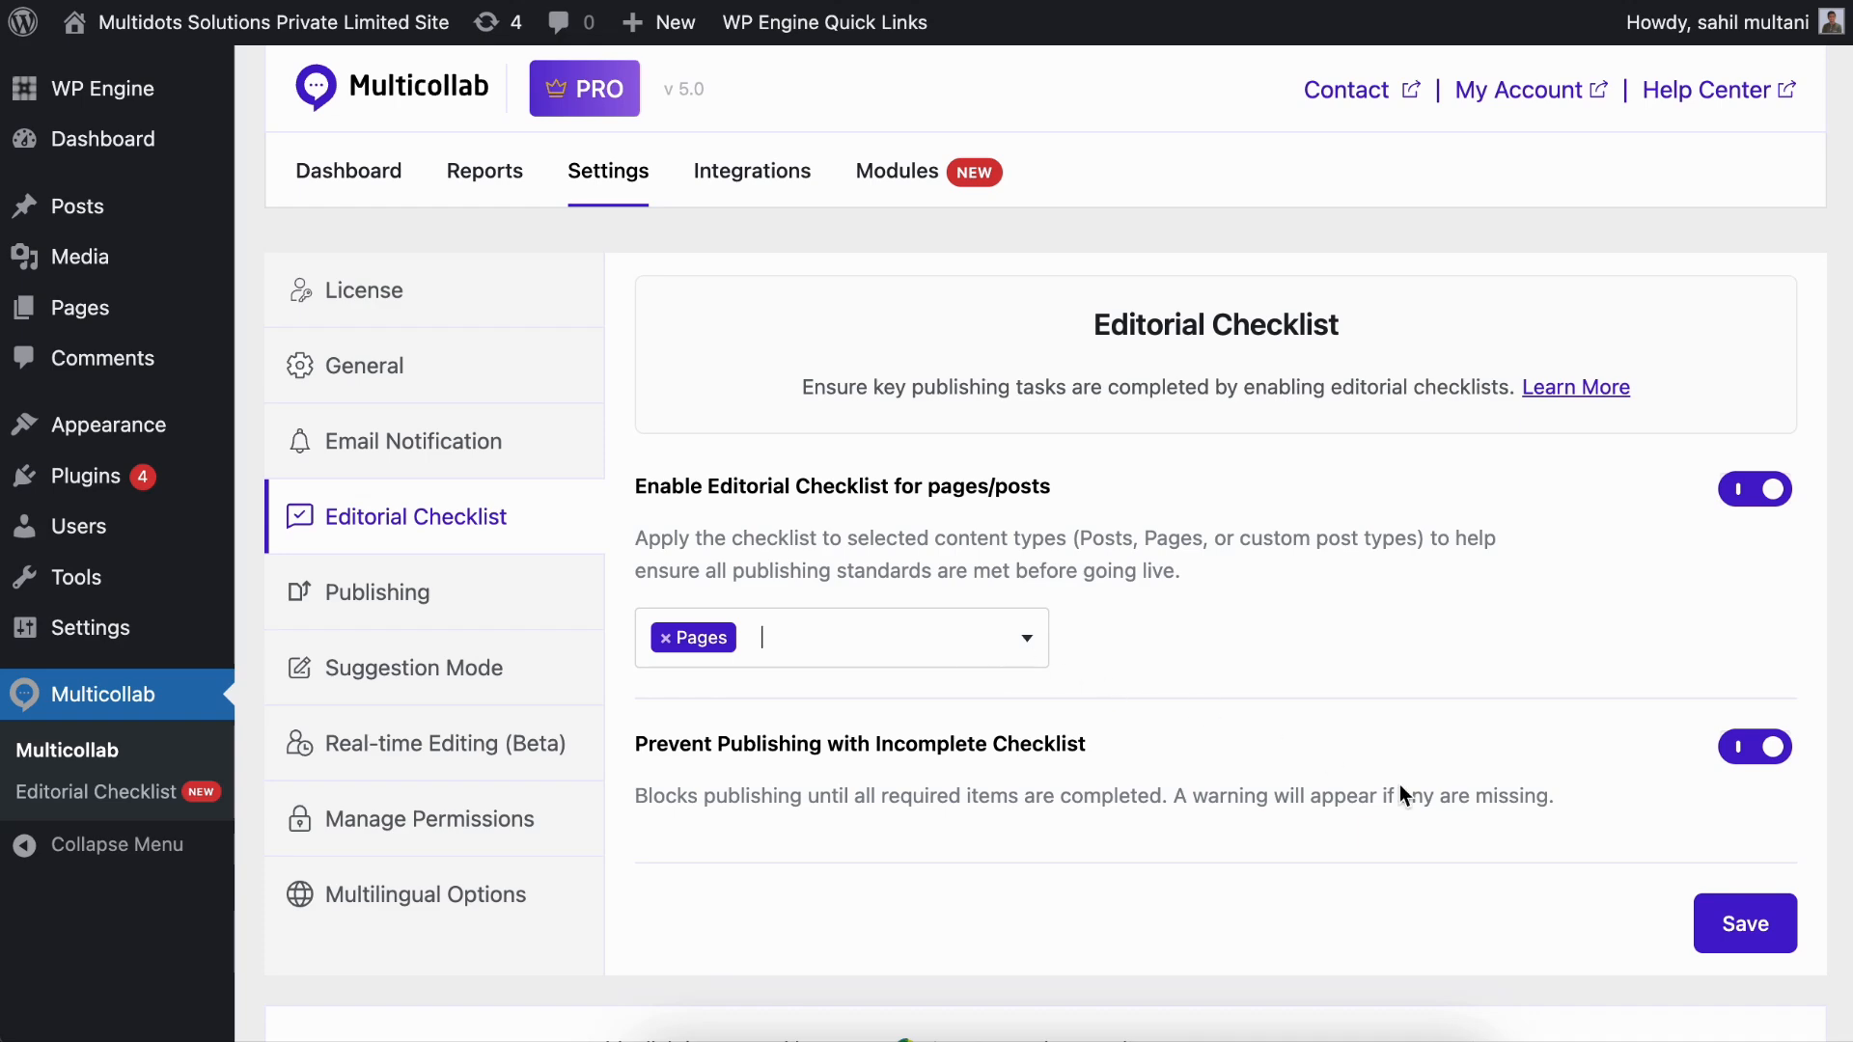
pyautogui.click(1746, 917)
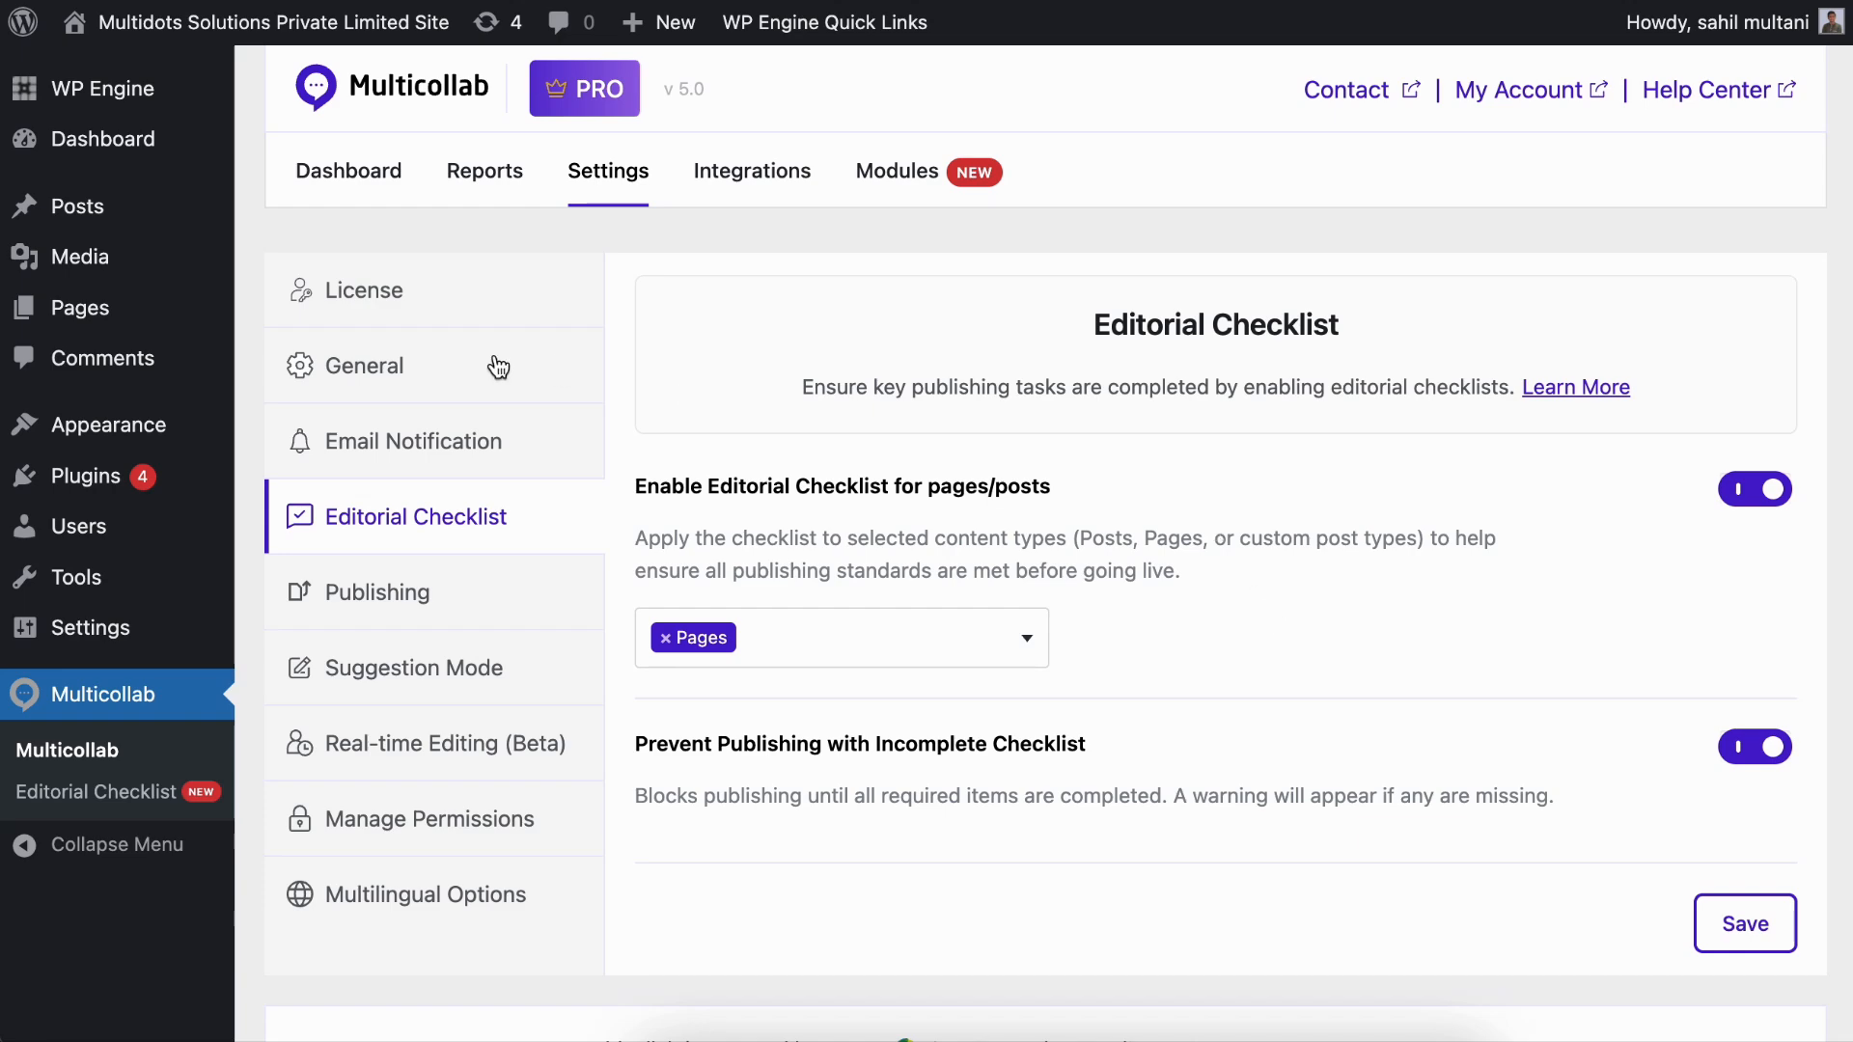
# Step: Start a new post and check its Multicollab sidebar for the Editorial Checklist
pyautogui.moveTo(104, 212)
pyautogui.click(303, 253)
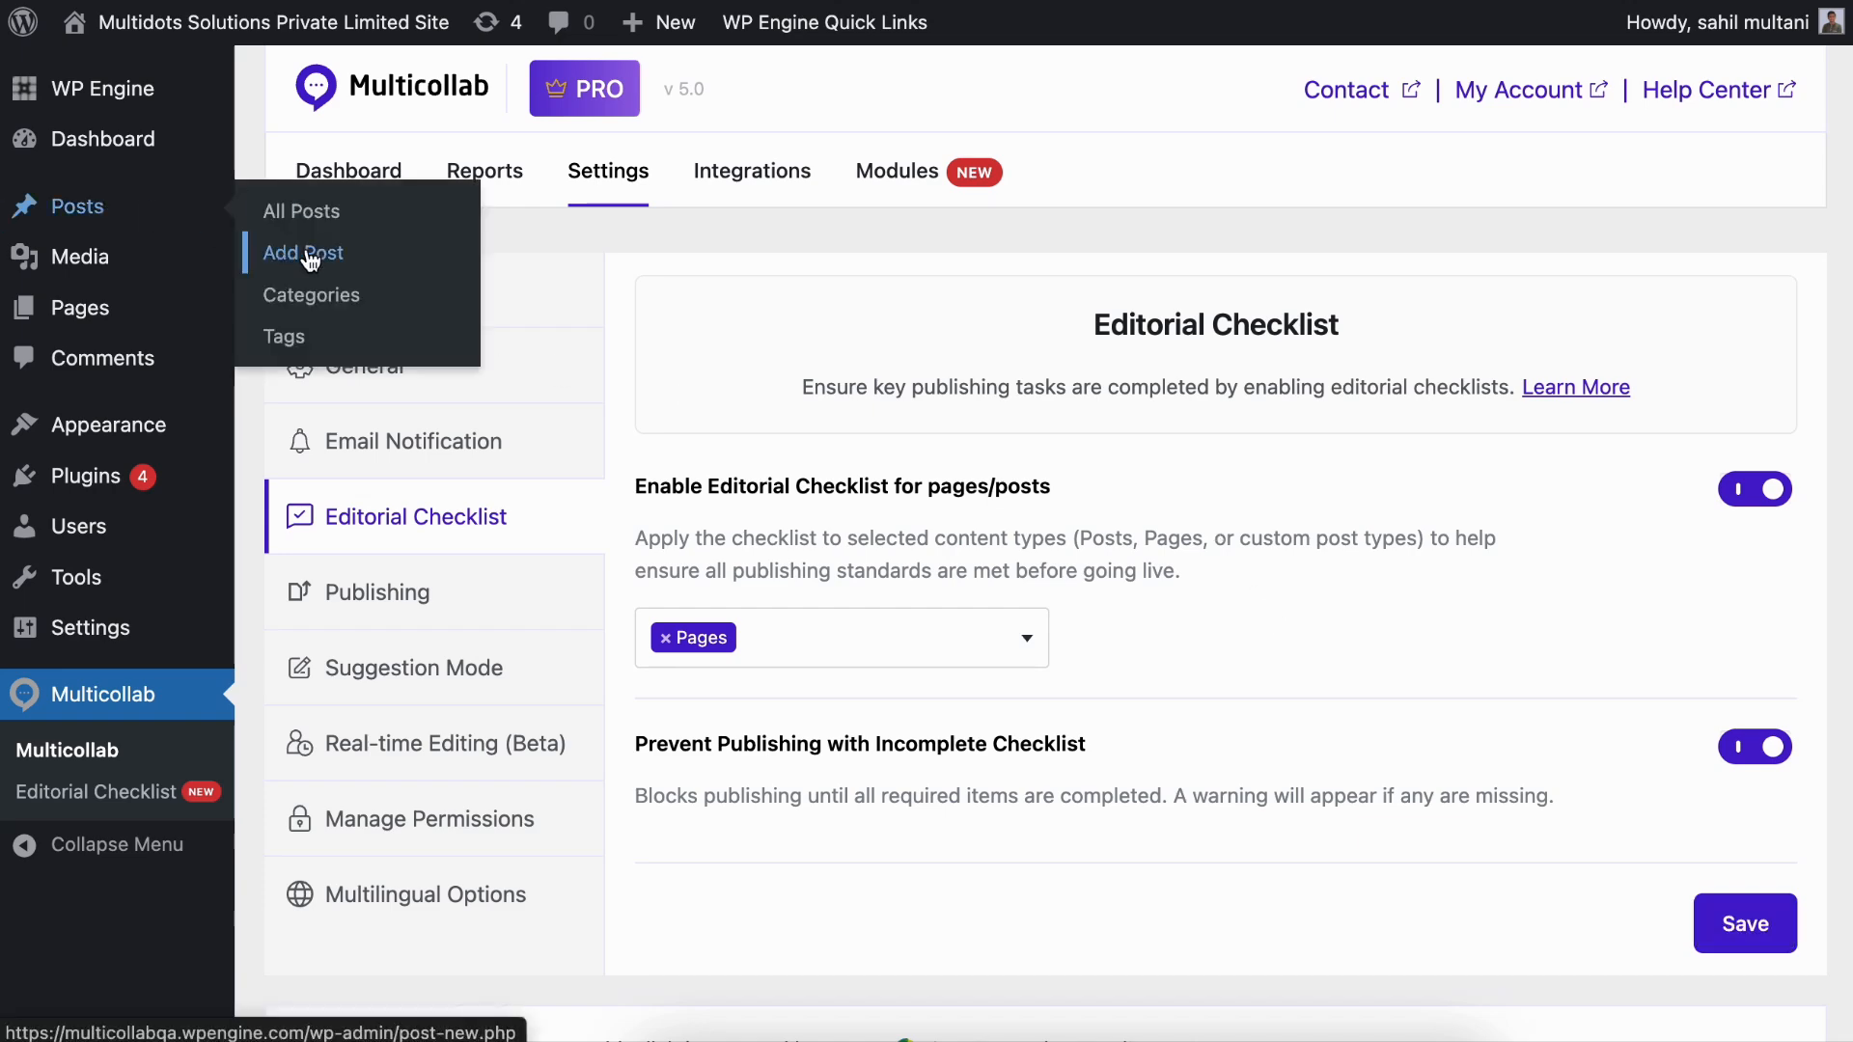
pyautogui.click(1591, 43)
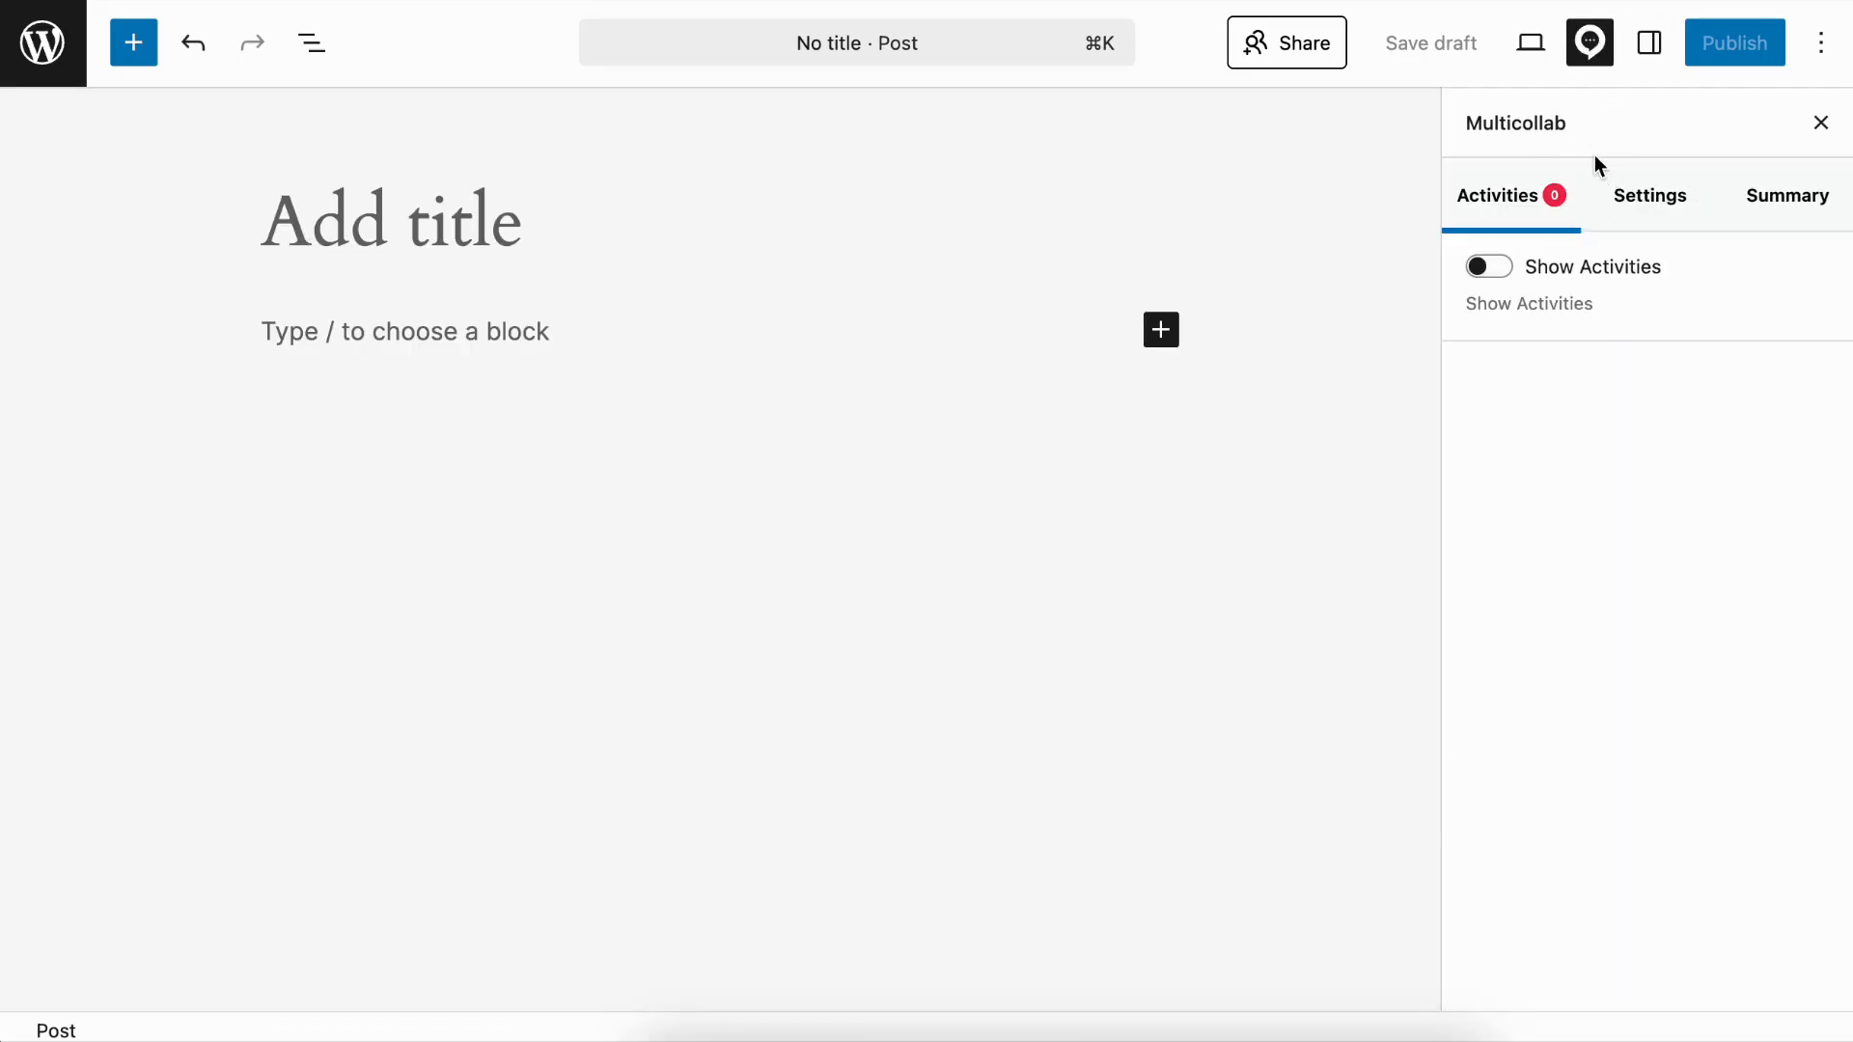
# Step: Leave the post editor, start a new page, and expand the Editorial Checklist in its Multicollab sidebar
pyautogui.click(39, 43)
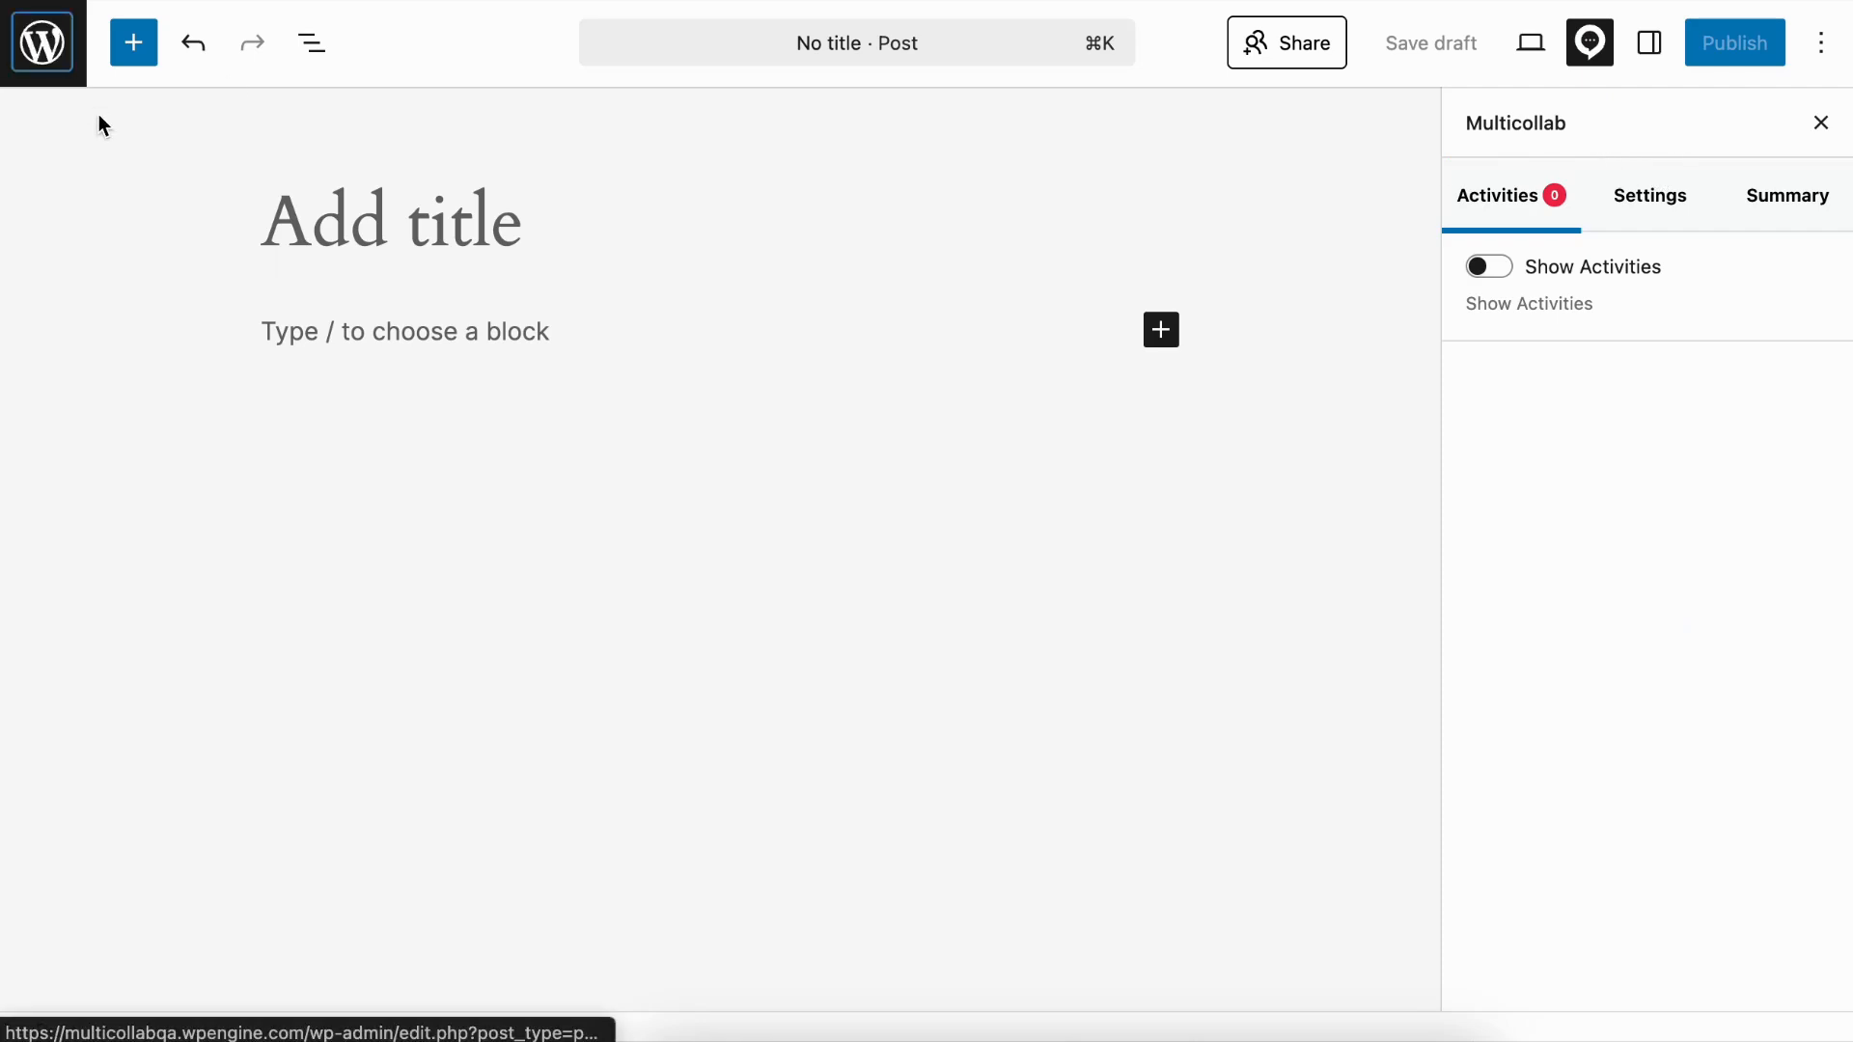
pyautogui.moveTo(253, 512)
pyautogui.click(310, 537)
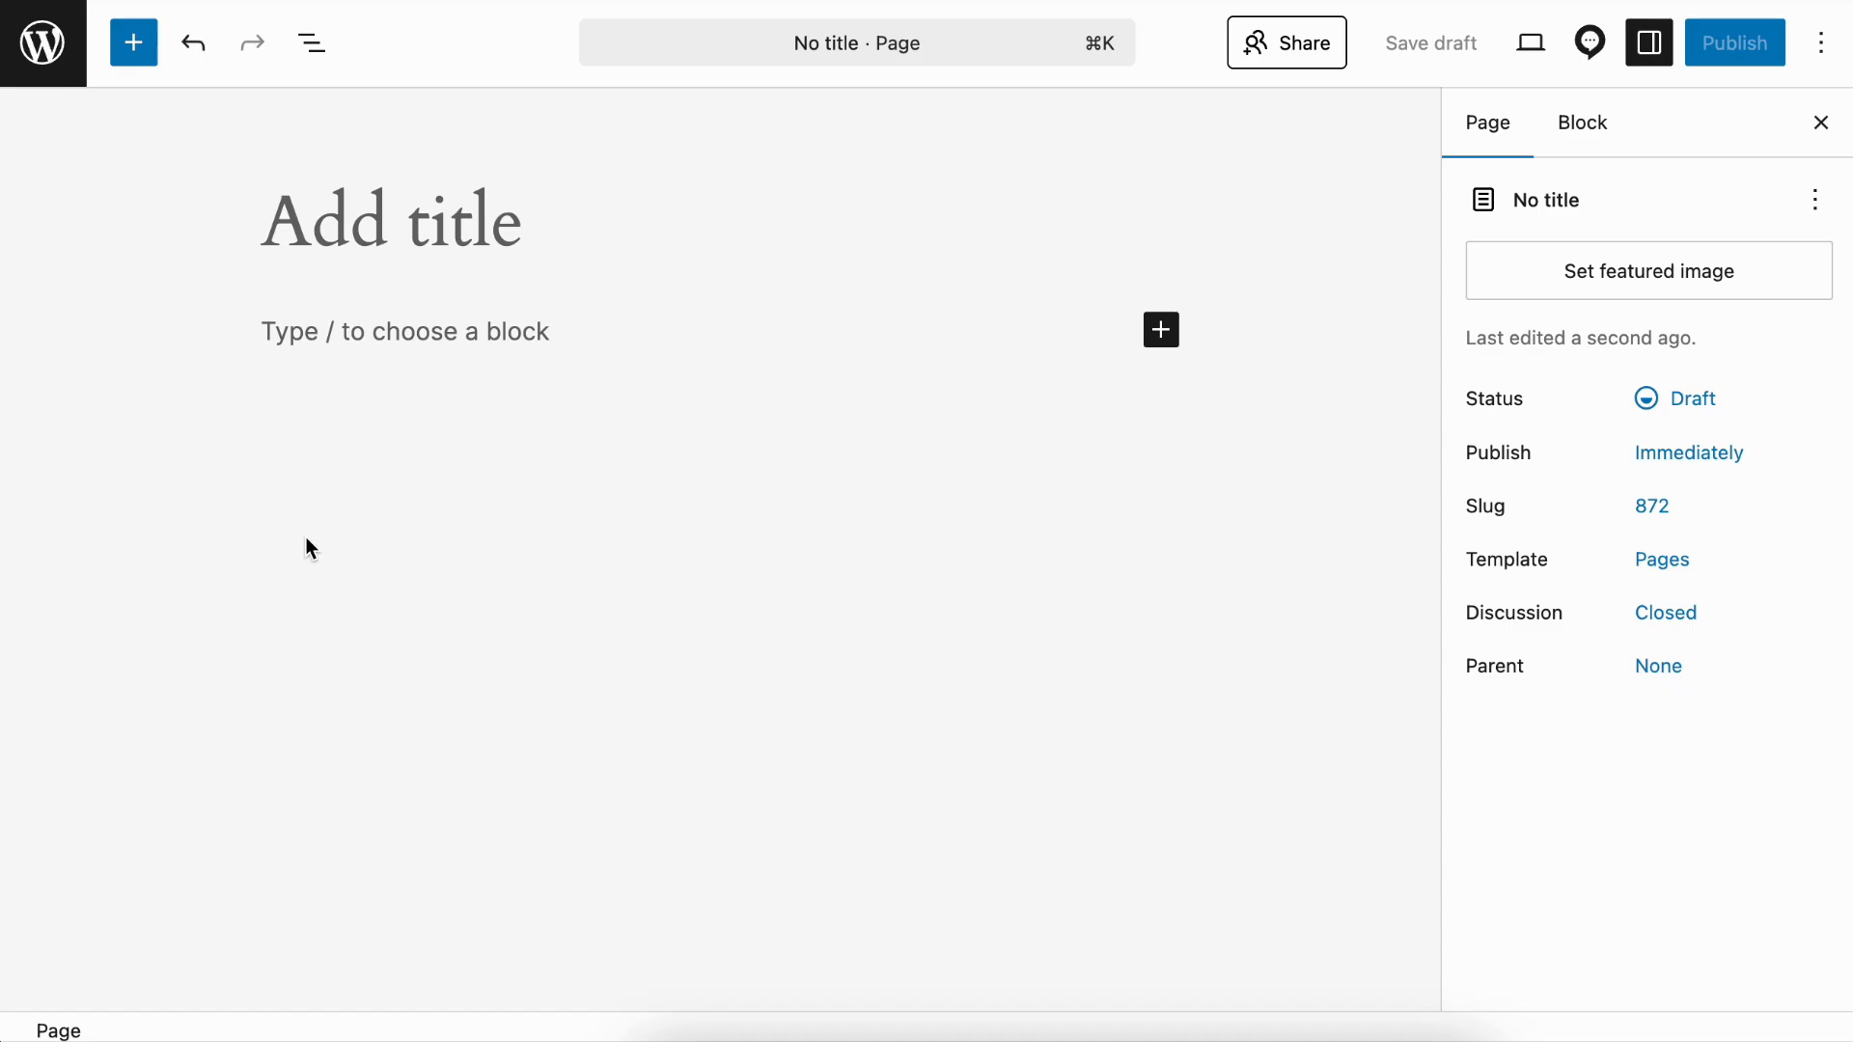
pyautogui.click(1732, 122)
pyautogui.click(1590, 42)
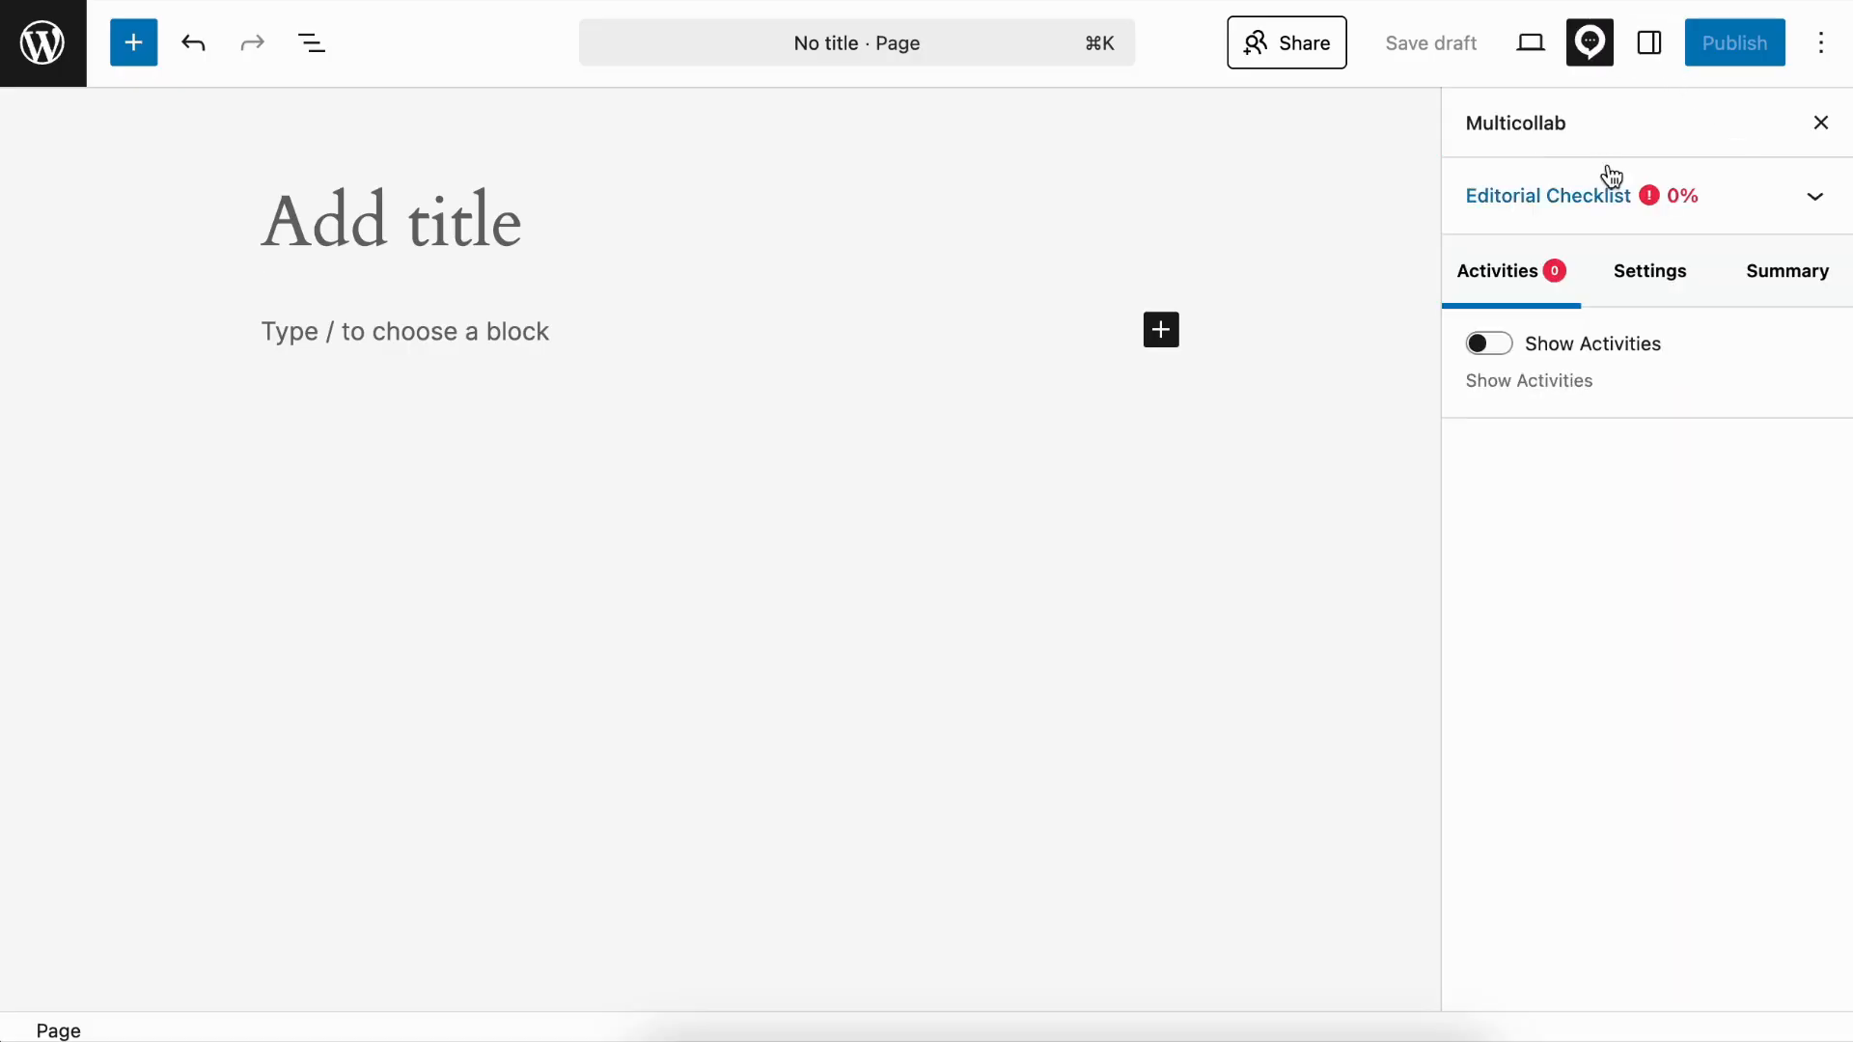
pyautogui.click(1609, 193)
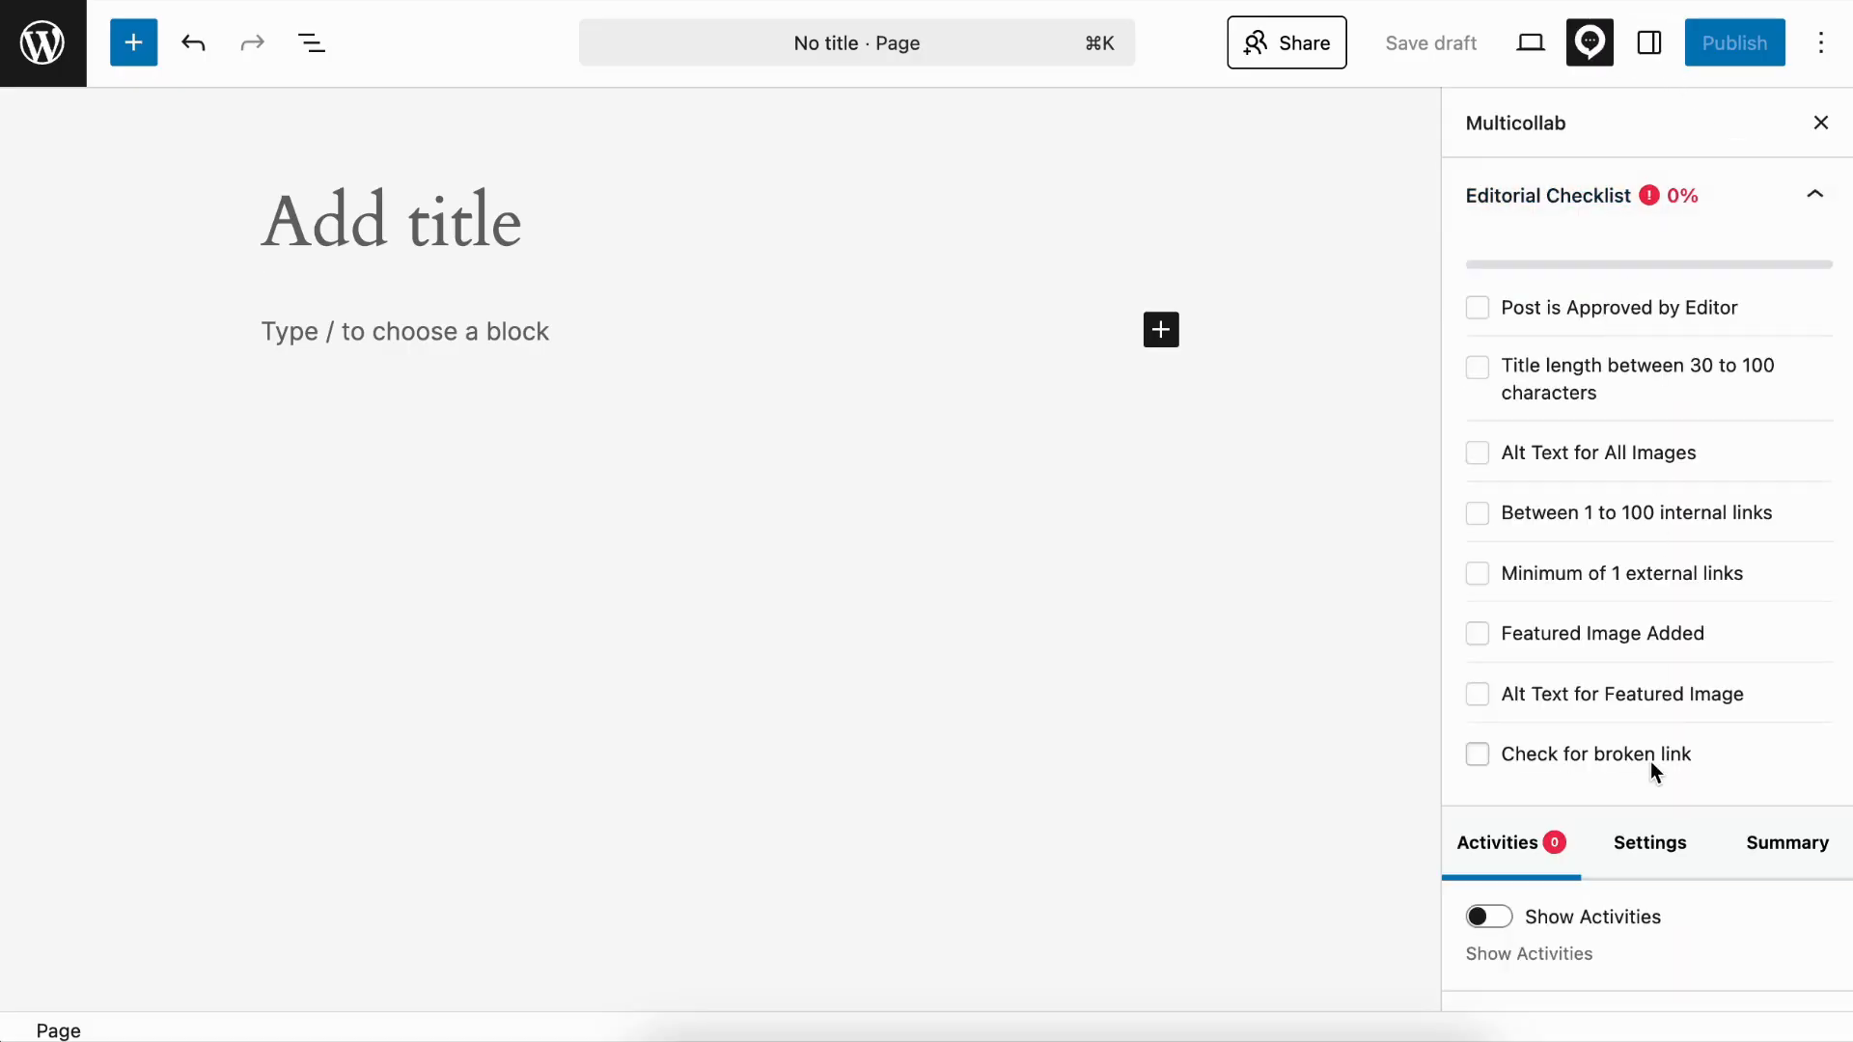